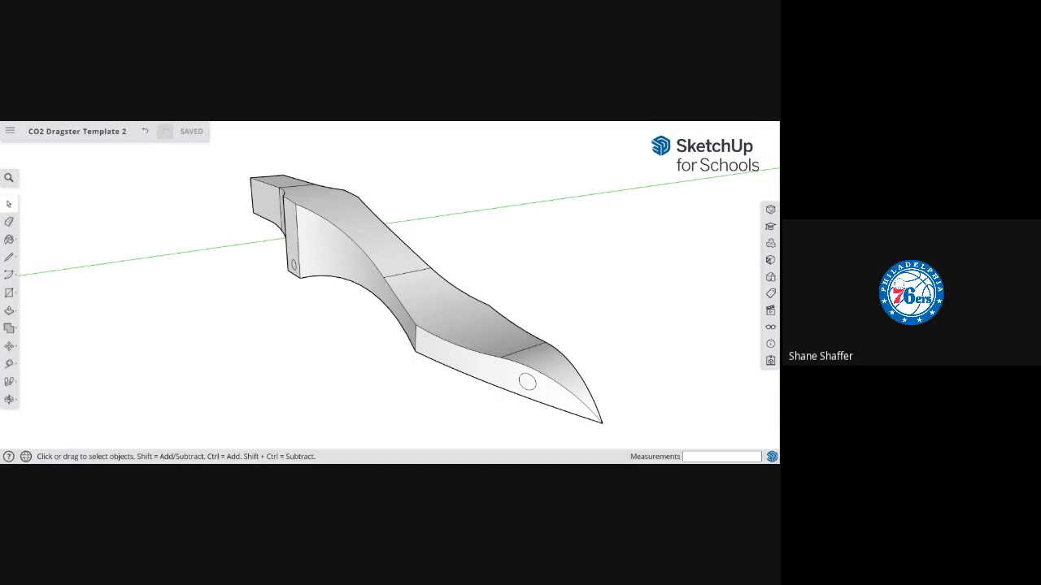
- Delete the circular faces covering the front and rear axle holes on the near side of the dragster body
click(529, 386)
key(Delete)
scroll(294, 268, down, 3)
scroll(295, 268, up, 8)
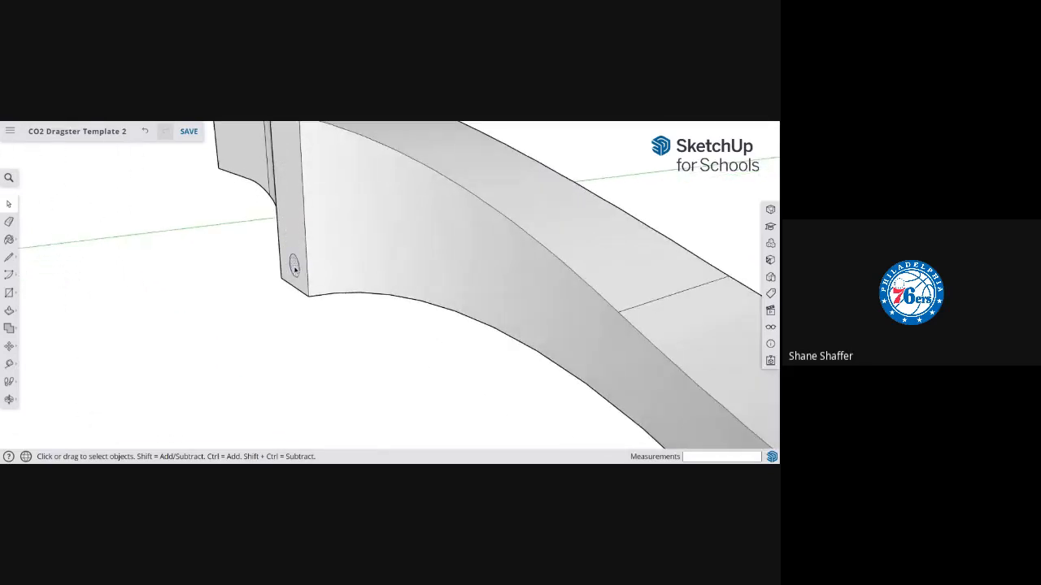
scroll(294, 268, down, 5)
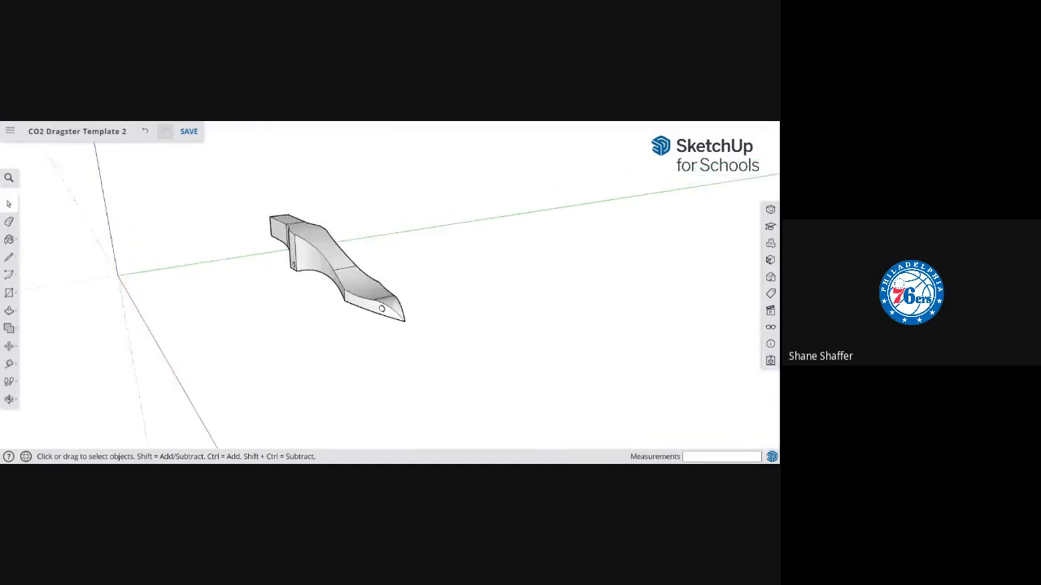
scroll(297, 296, up, 6)
scroll(297, 296, down, 4)
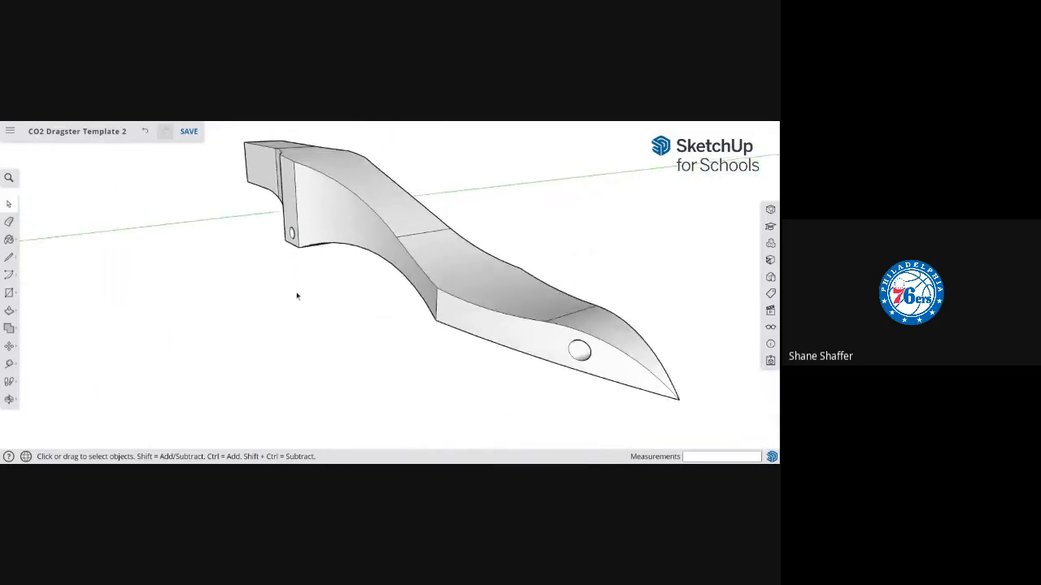
- Delete the circular faces covering the front and rear axle holes on the opposite side of the dragster body
middle_drag(297, 296, 119, 286)
middle_drag(314, 268, 179, 279)
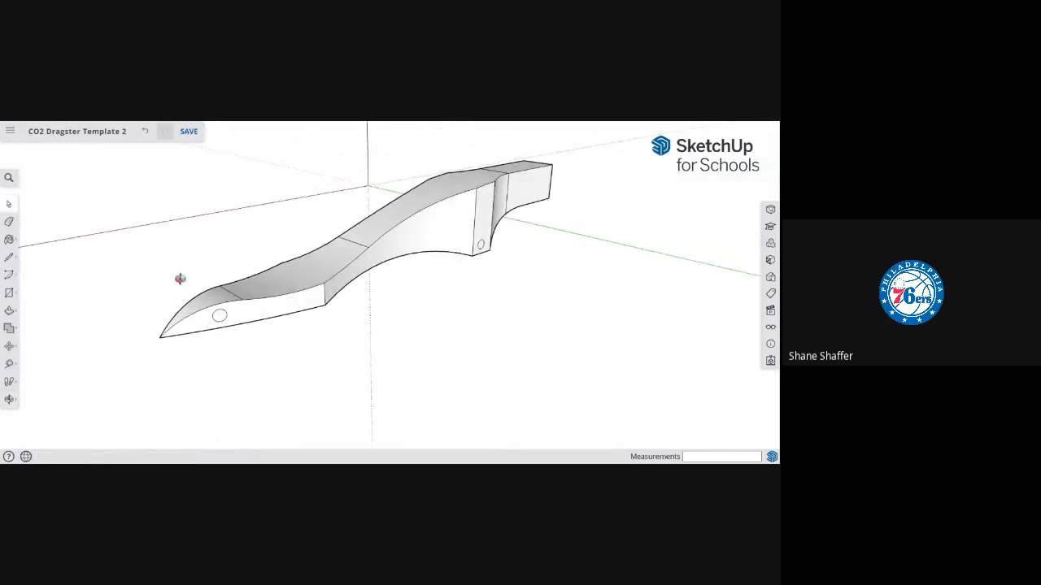
click(219, 317)
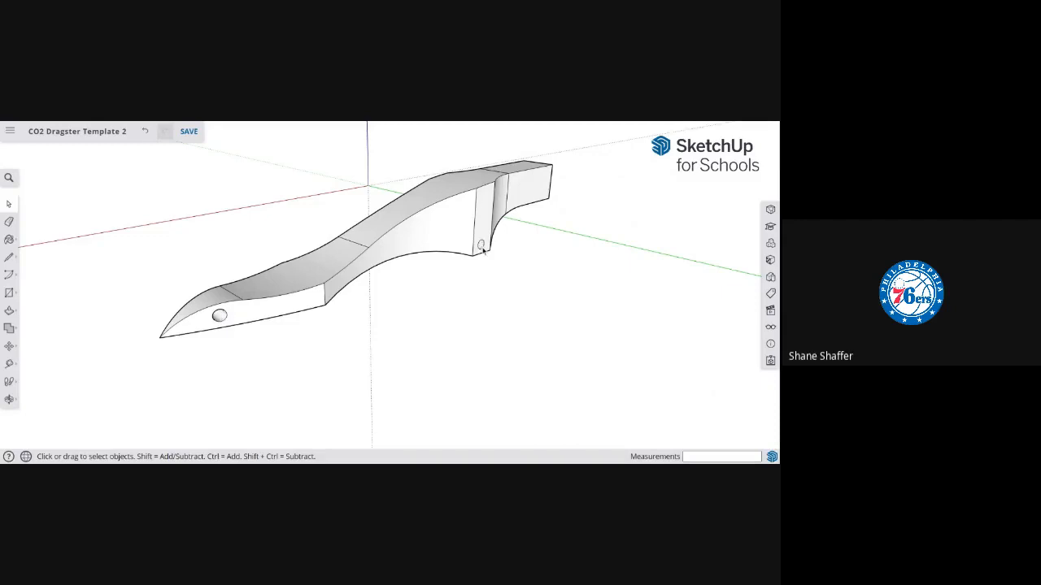
key(o)
drag(482, 249, 426, 157)
drag(394, 227, 622, 338)
scroll(618, 297, up, 3)
scroll(618, 298, down, 5)
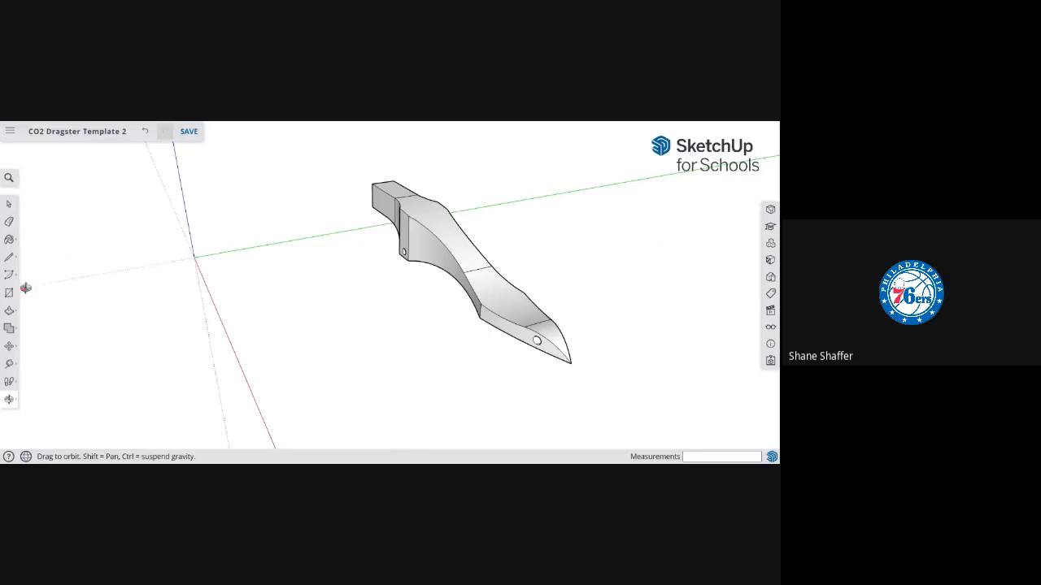
- Draw an upright circle with a 1/8" radius, locked perpendicular to the green axis, in the empty space beside the dragster body
key(c)
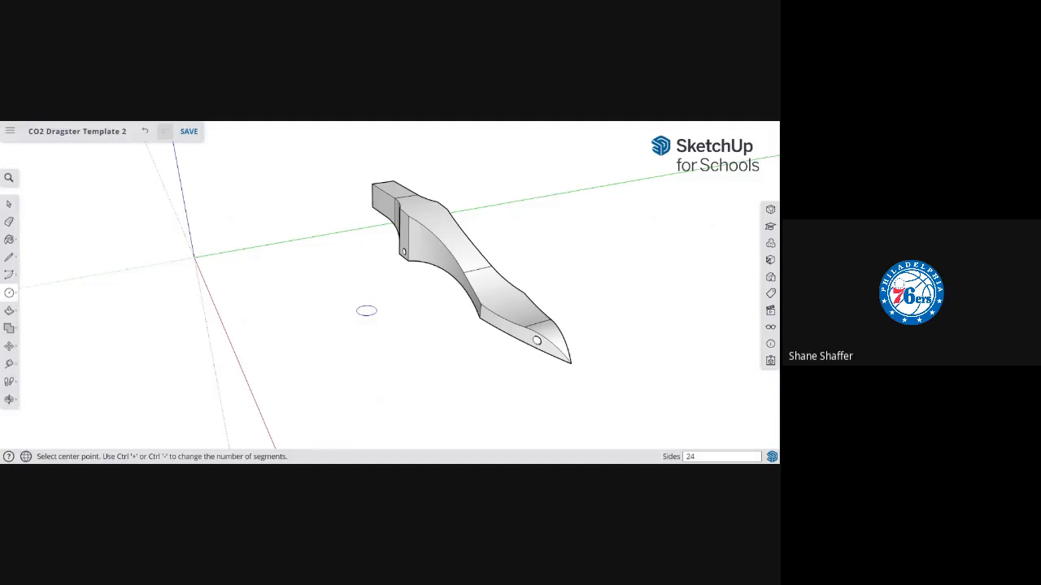
key(Left)
key(Right)
key(Up)
key(Left)
key(Right)
key(Left)
click(290, 351)
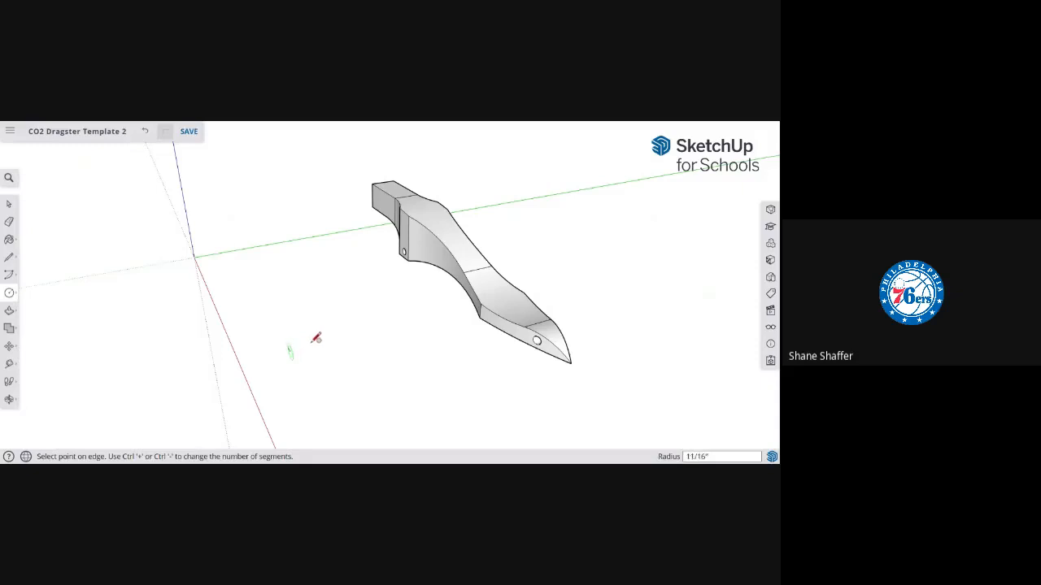
text(1/8)
key(Return)
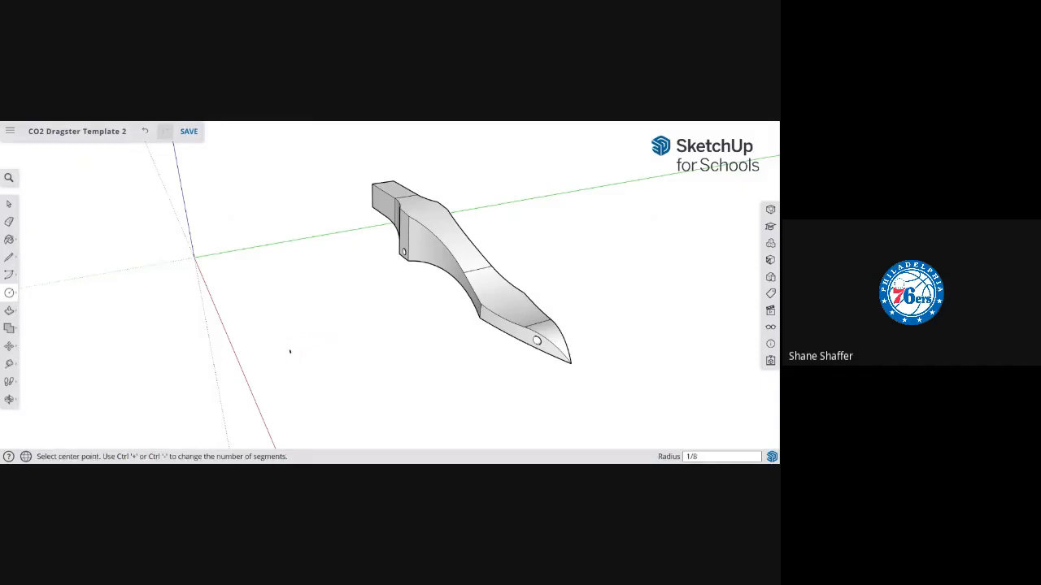
- Extrude the small circle into a 2" long axle rod with Push/Pull
scroll(291, 357, down, 10)
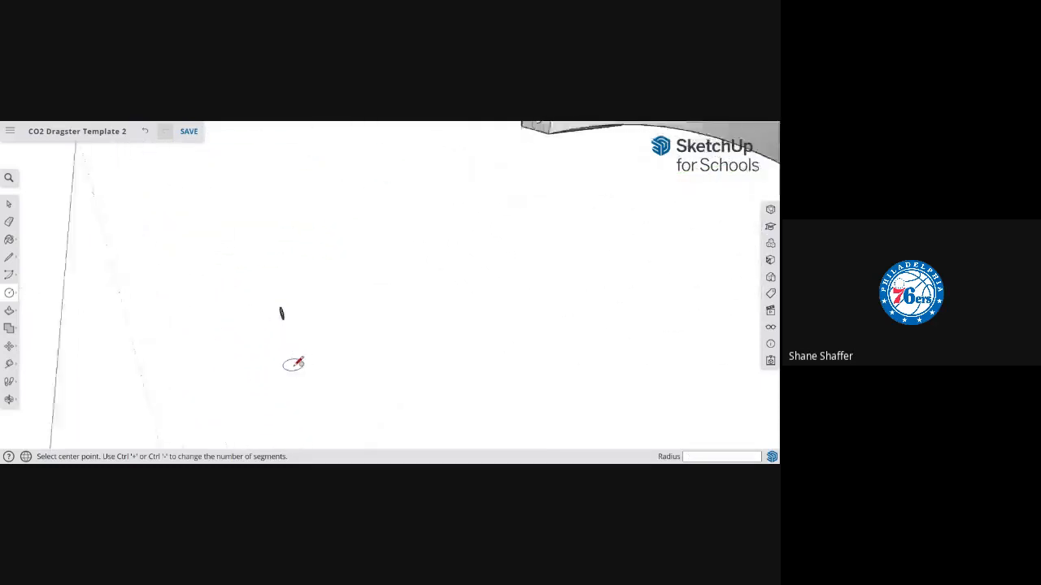
scroll(297, 362, down, 5)
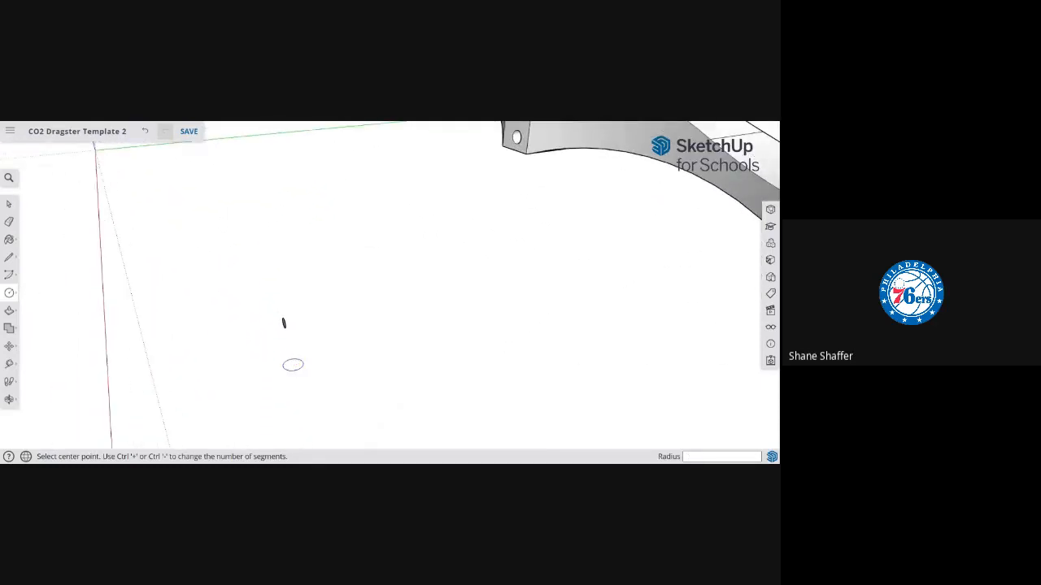
middle_drag(291, 364, 272, 374)
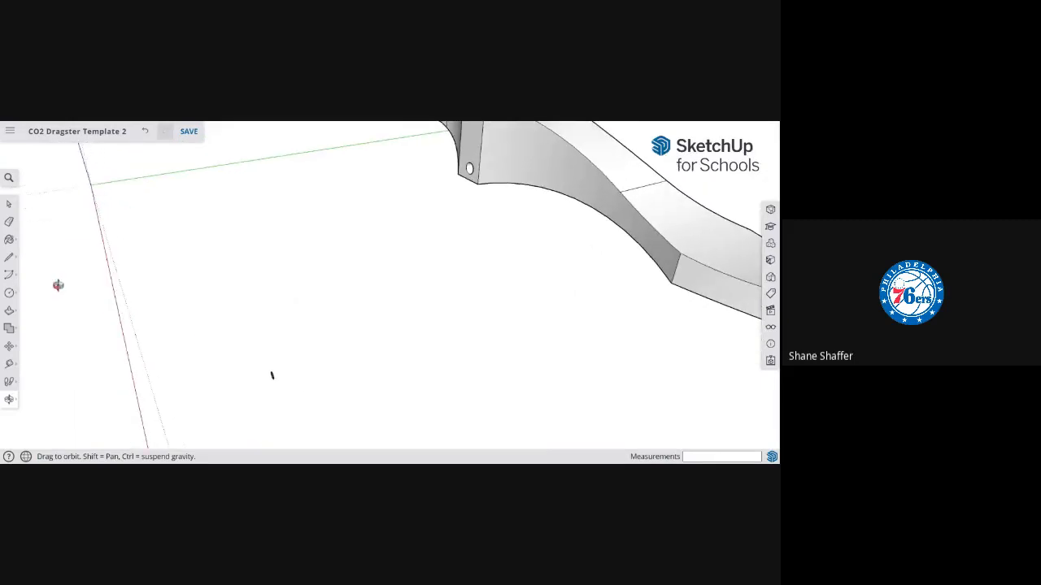
click(9, 310)
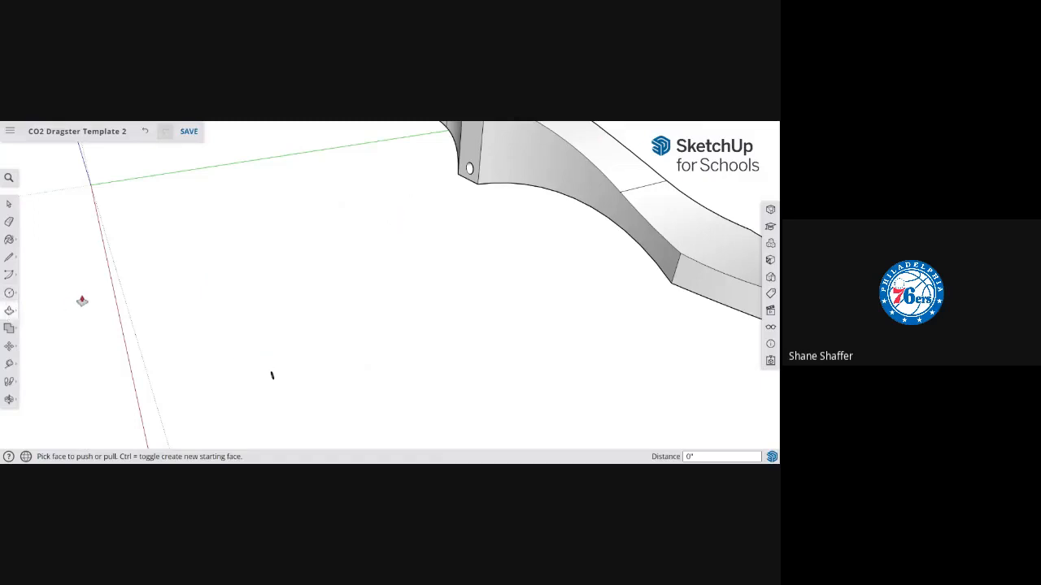
key(o)
drag(82, 301, 152, 228)
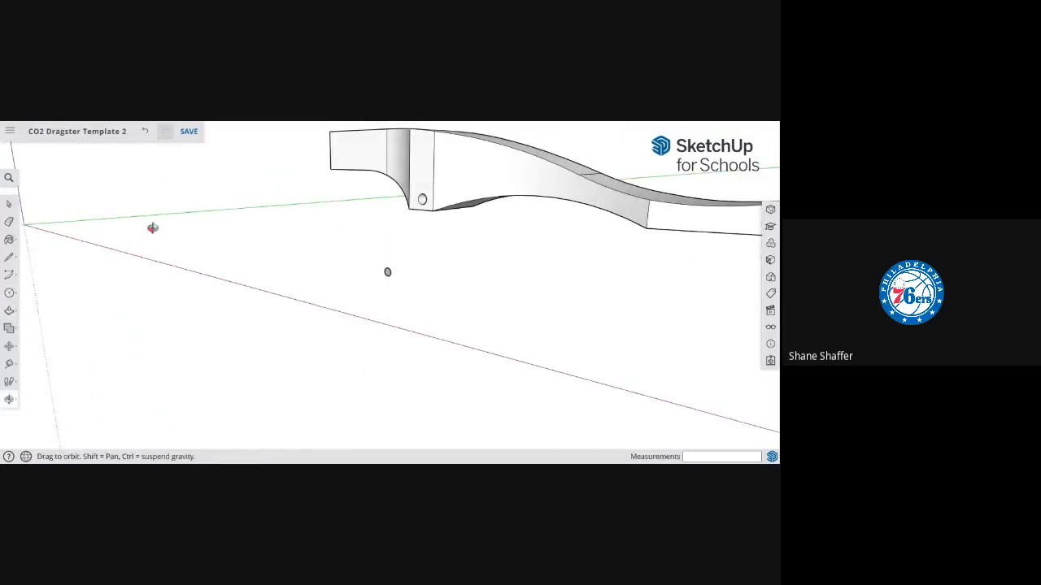
key(p)
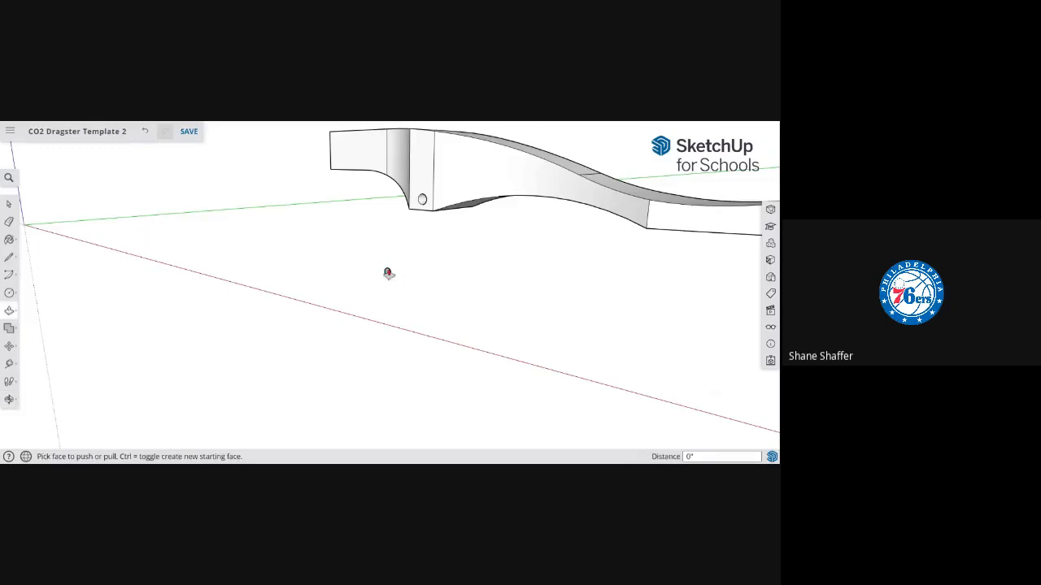
click(387, 273)
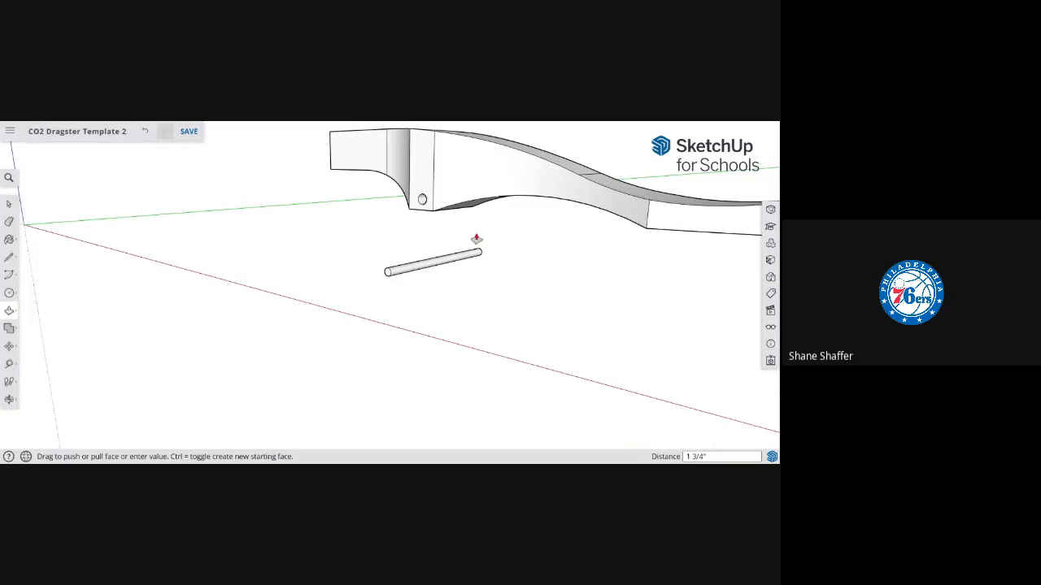
text(2)
key(Return)
- Copy the whole axle rod to a spot about 2 7/16" away, beside the original
key(o)
drag(496, 292, 413, 272)
key(space)
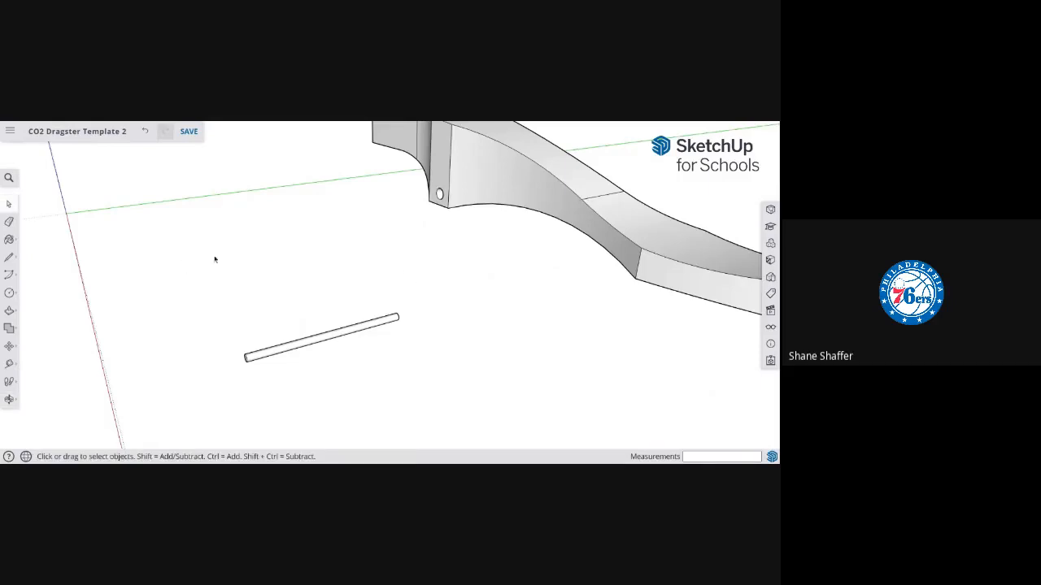
drag(203, 257, 432, 372)
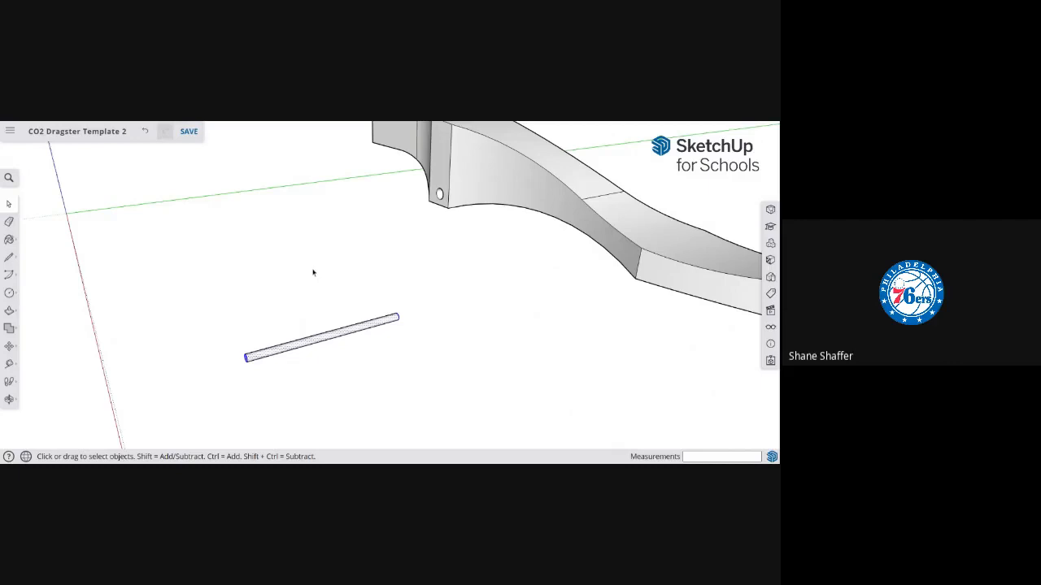
key(m)
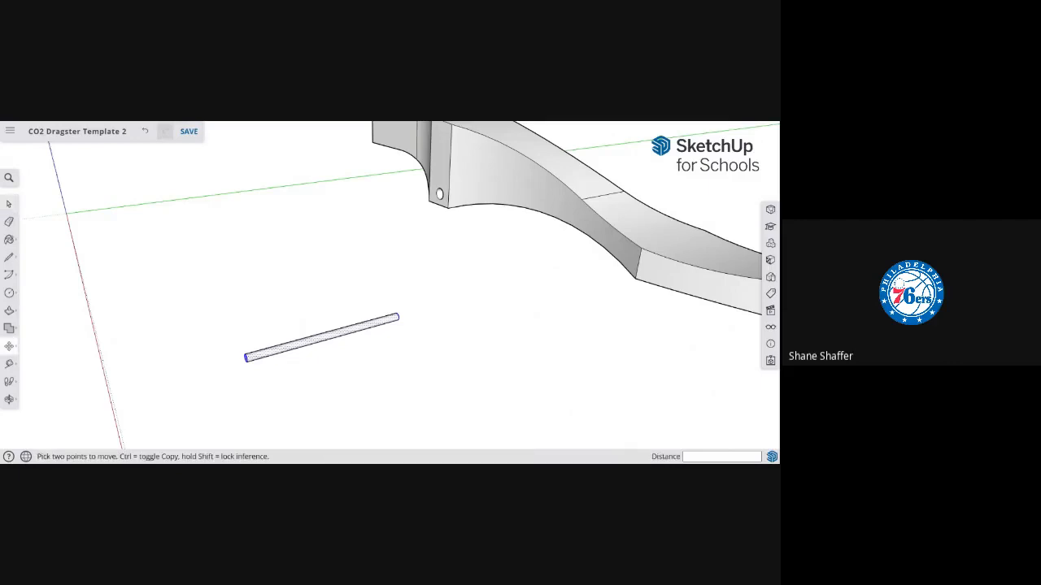
click(303, 342)
key(ctrl)
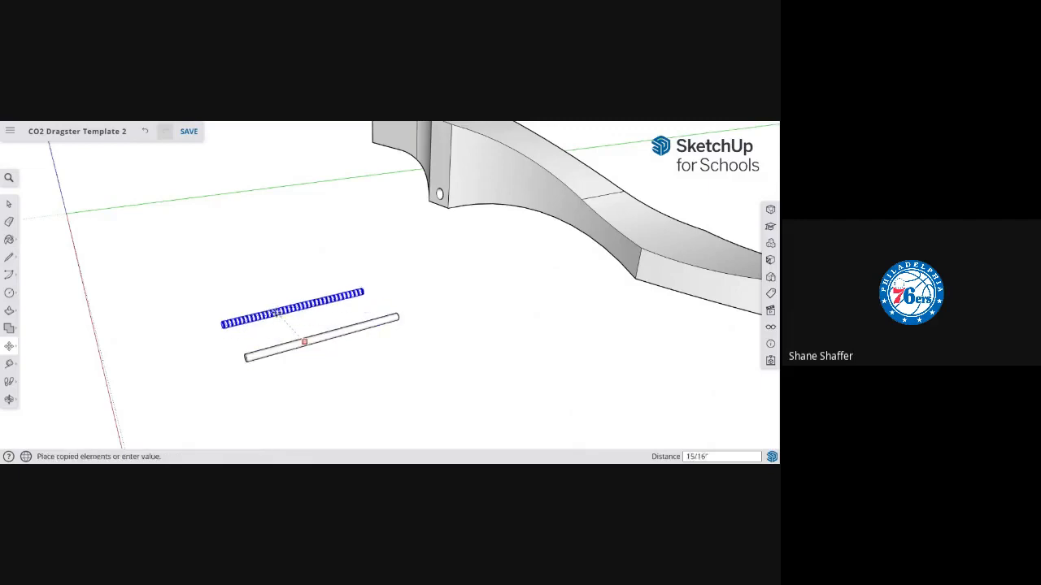
click(254, 273)
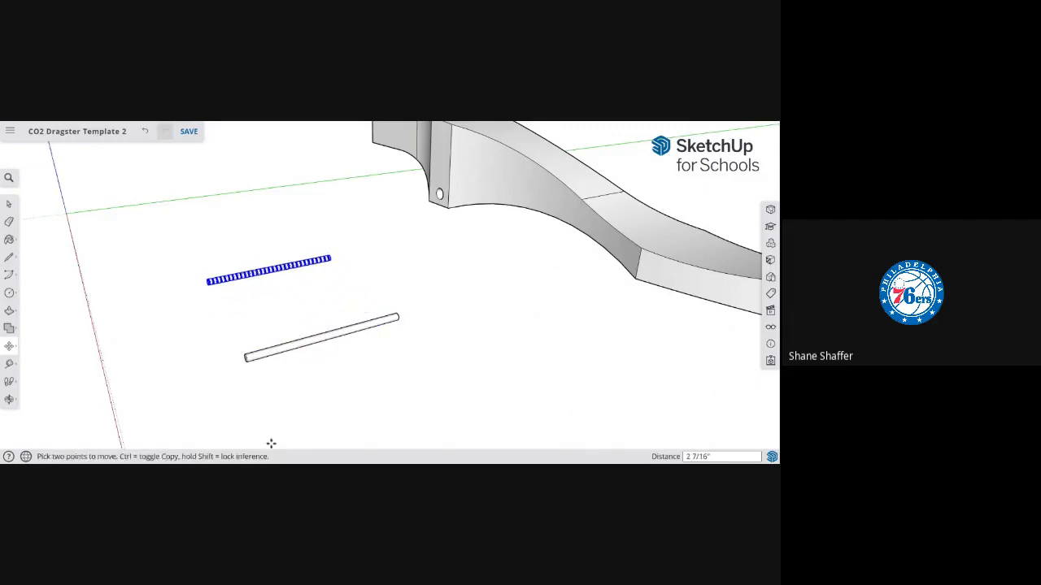
key(space)
click(328, 387)
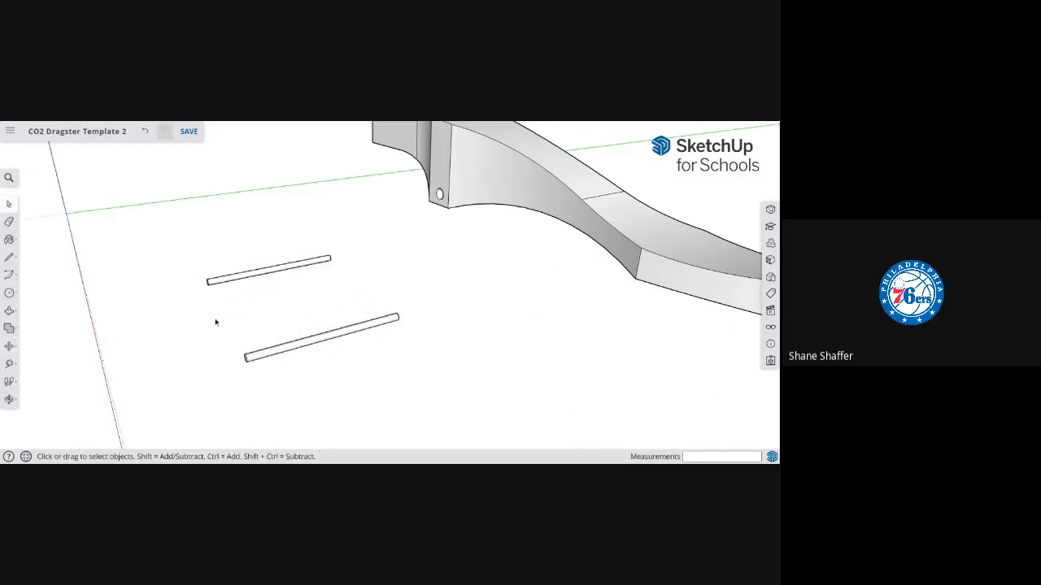
- Paint both axle rods with the Aluminum material from the Metal collection
scroll(216, 322, down, 6)
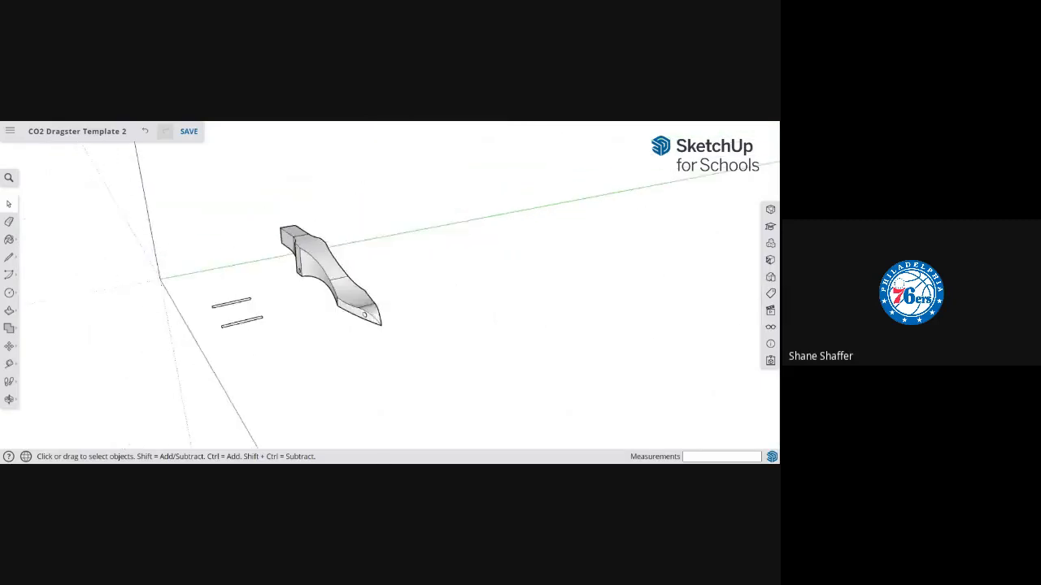
scroll(216, 323, up, 5)
drag(179, 242, 389, 371)
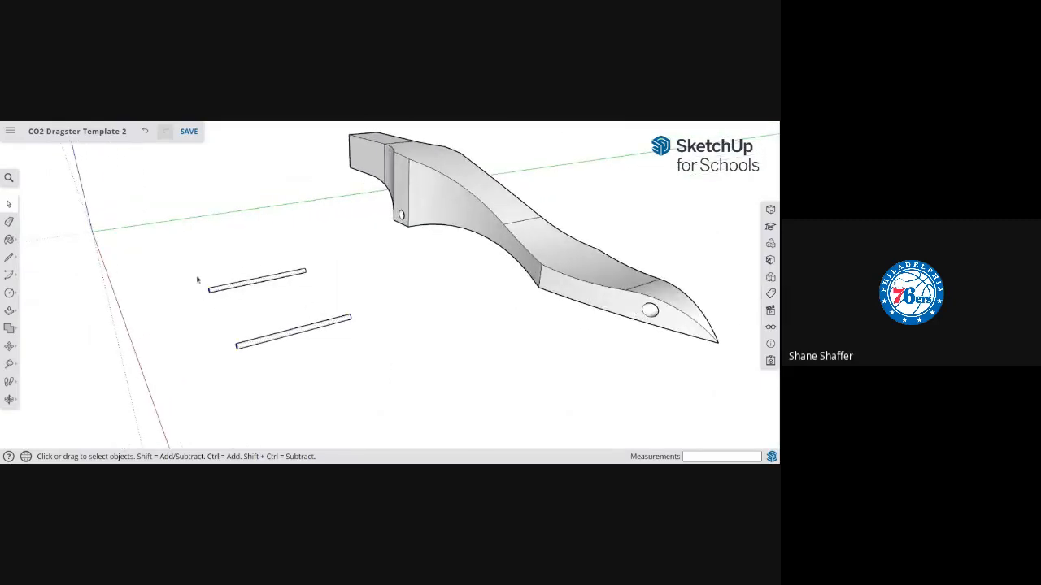
drag(178, 257, 381, 390)
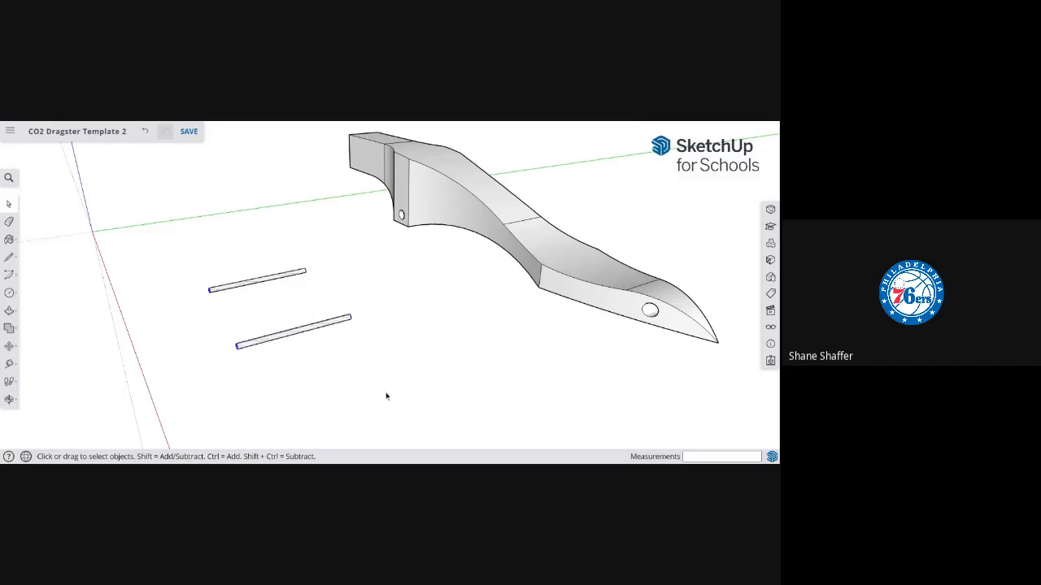
click(770, 261)
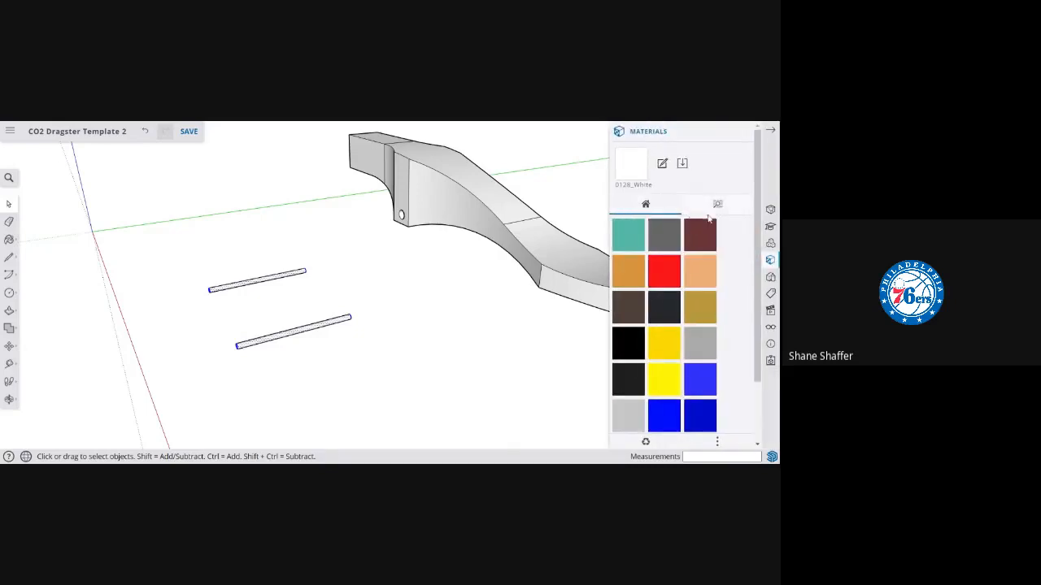
click(719, 205)
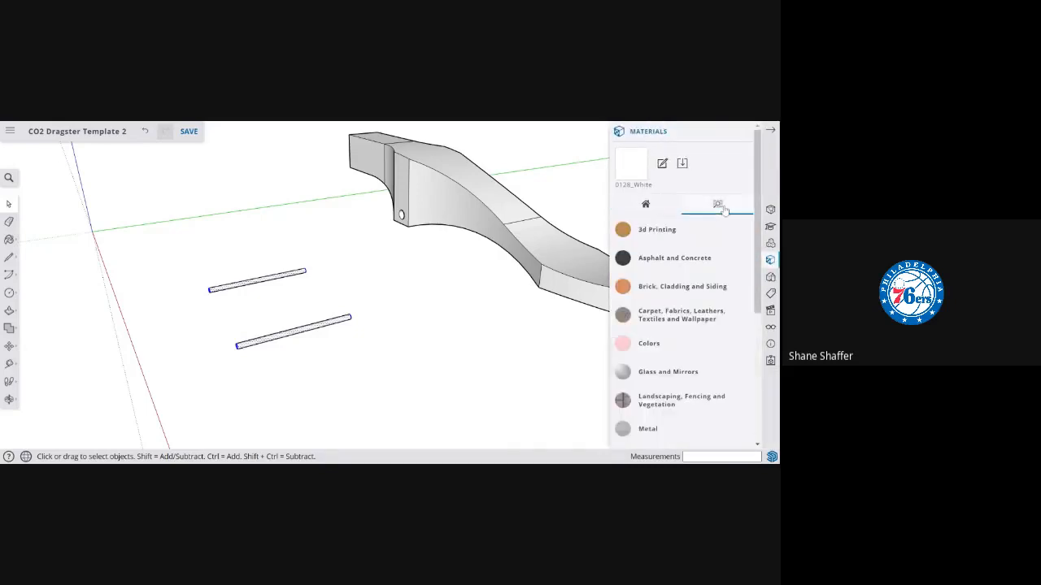
scroll(690, 324, down, 1)
scroll(689, 324, down, 1)
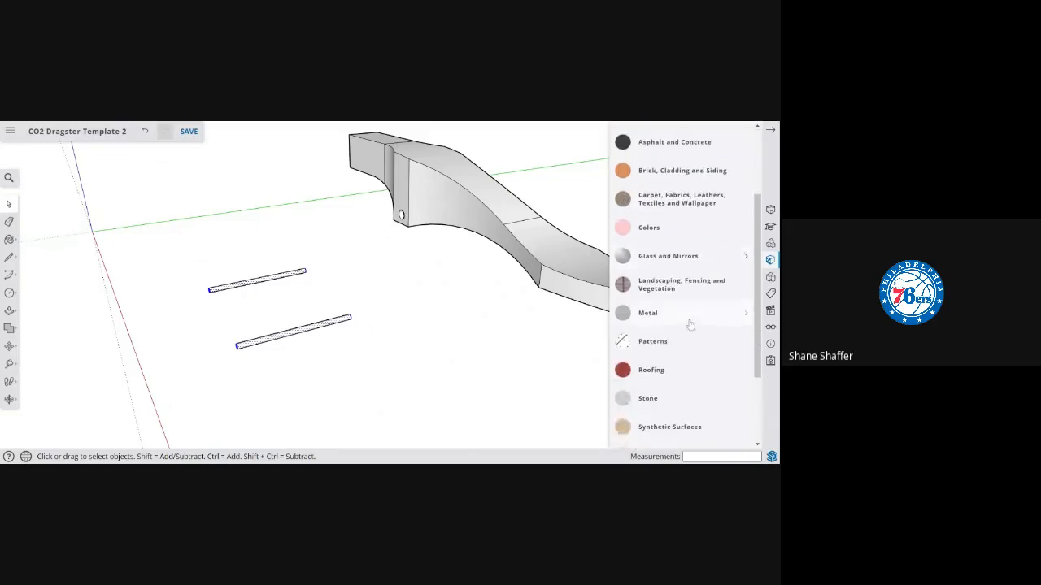
click(659, 319)
scroll(673, 346, down, 1)
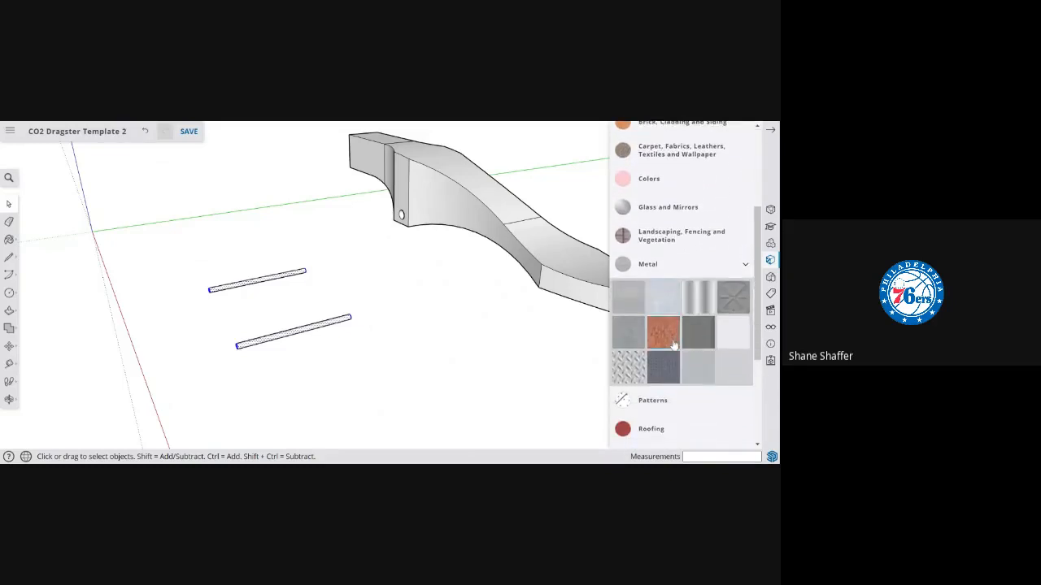
click(642, 294)
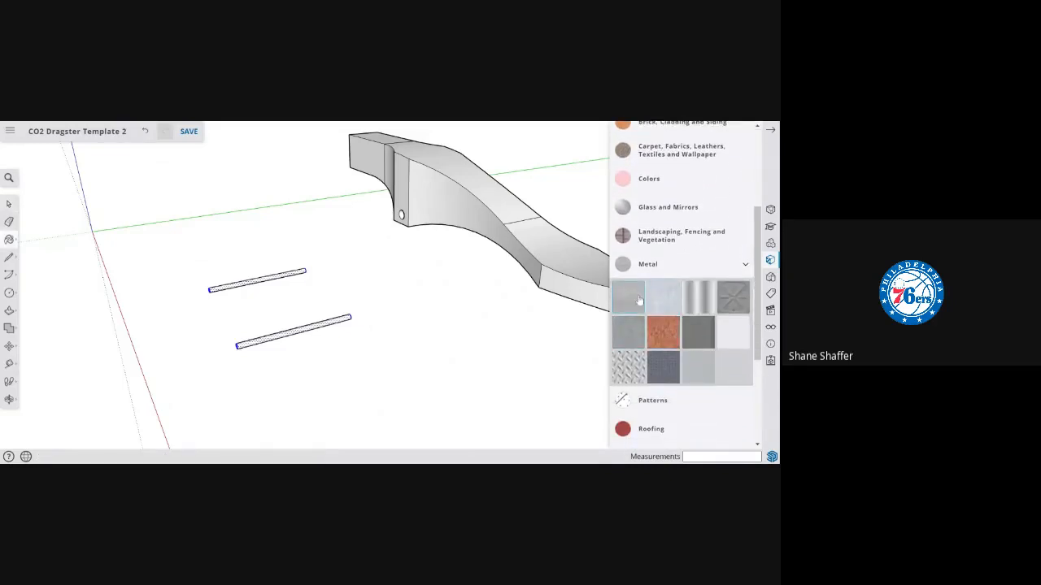
click(275, 277)
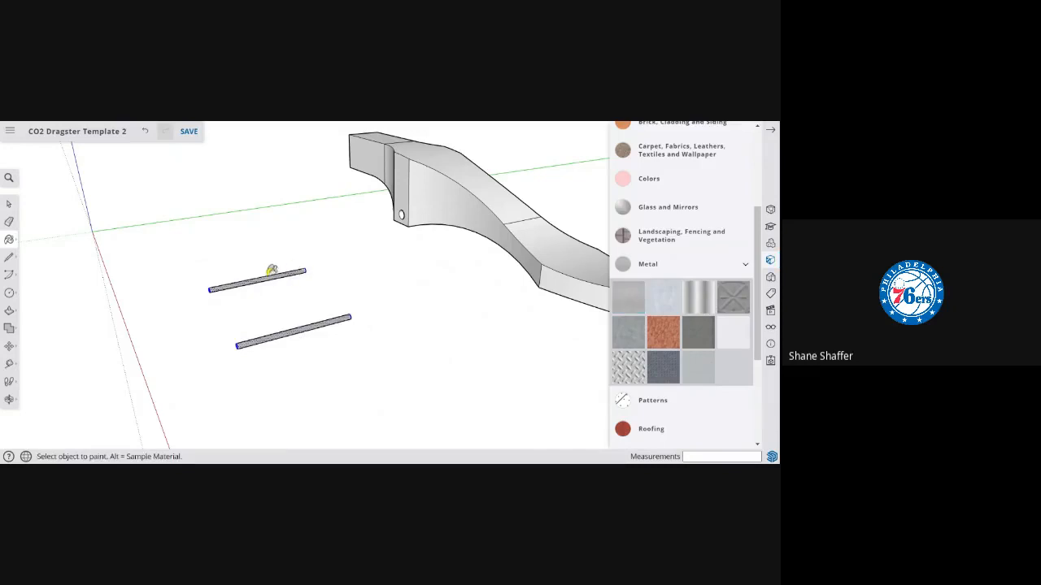
key(space)
click(424, 411)
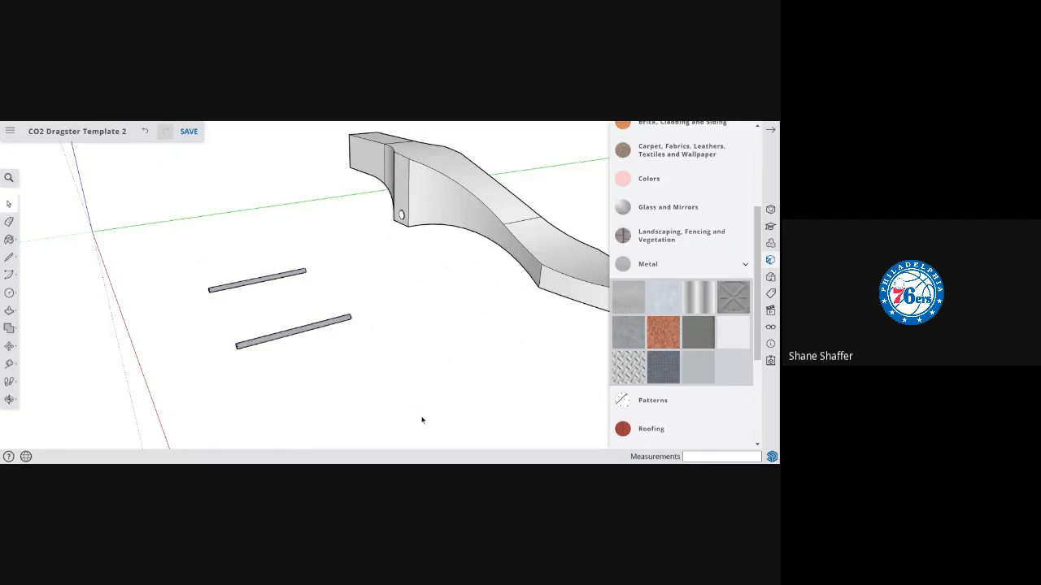
- Close the Metal collection and open the Colors collection in the materials library, with the dragster body in view
scroll(669, 262, up, 5)
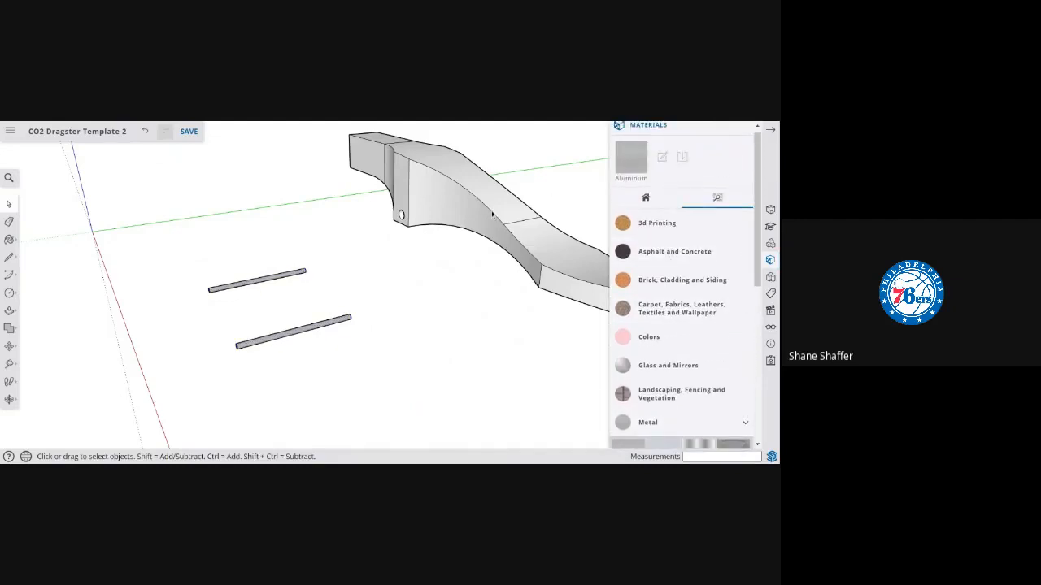
key(h)
drag(508, 213, 390, 248)
click(735, 432)
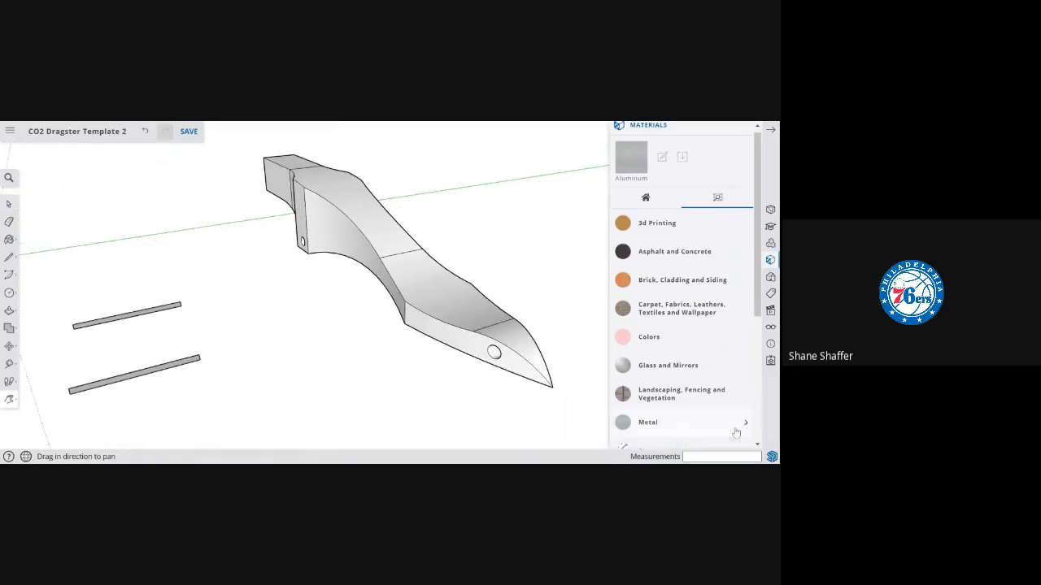
click(714, 376)
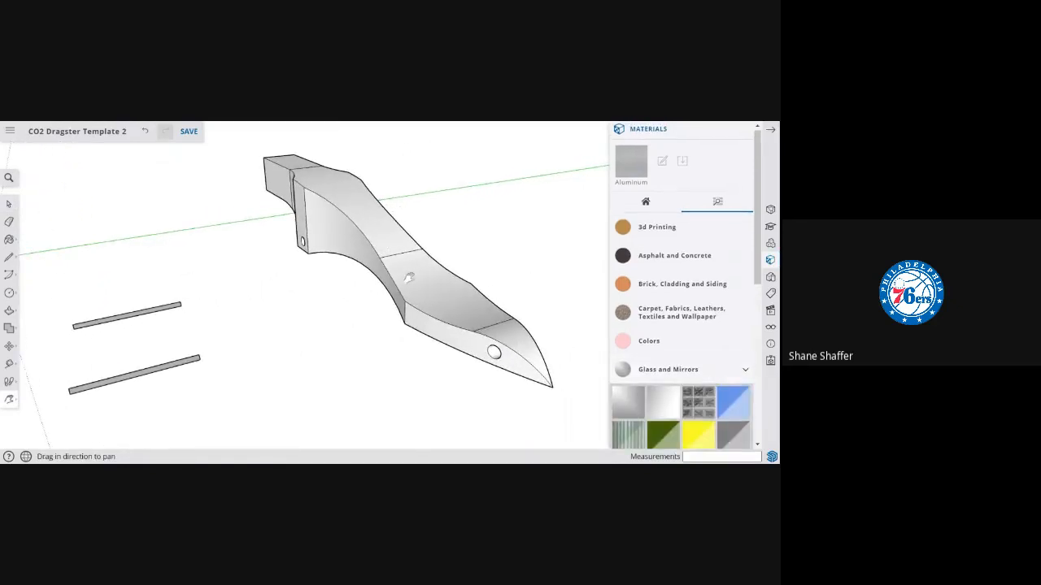
click(708, 374)
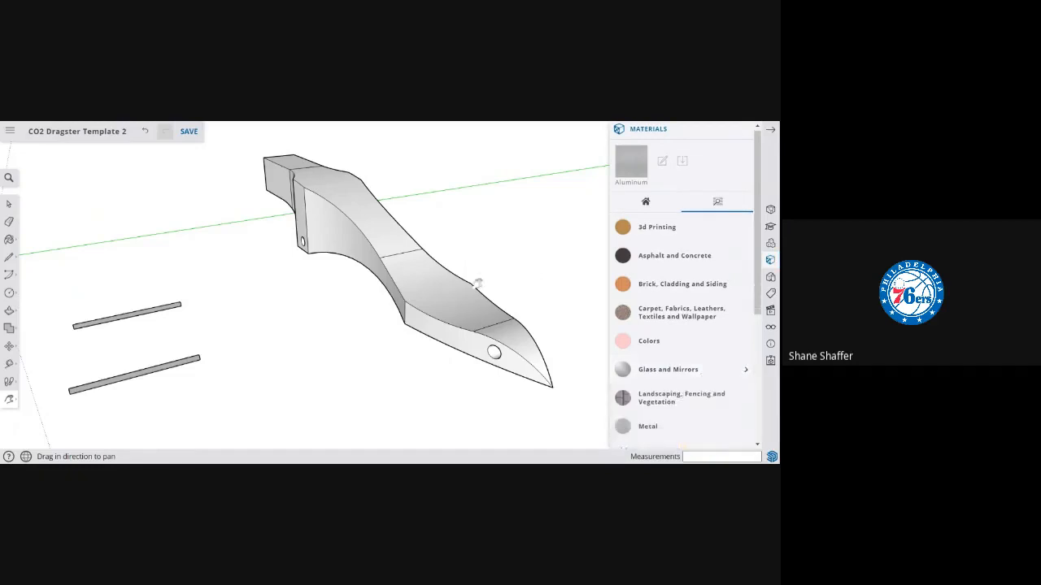
click(655, 342)
- Paint all the top faces of the dragster body, from nose to rear, with the darkest navy blue from Colors
scroll(679, 362, down, 6)
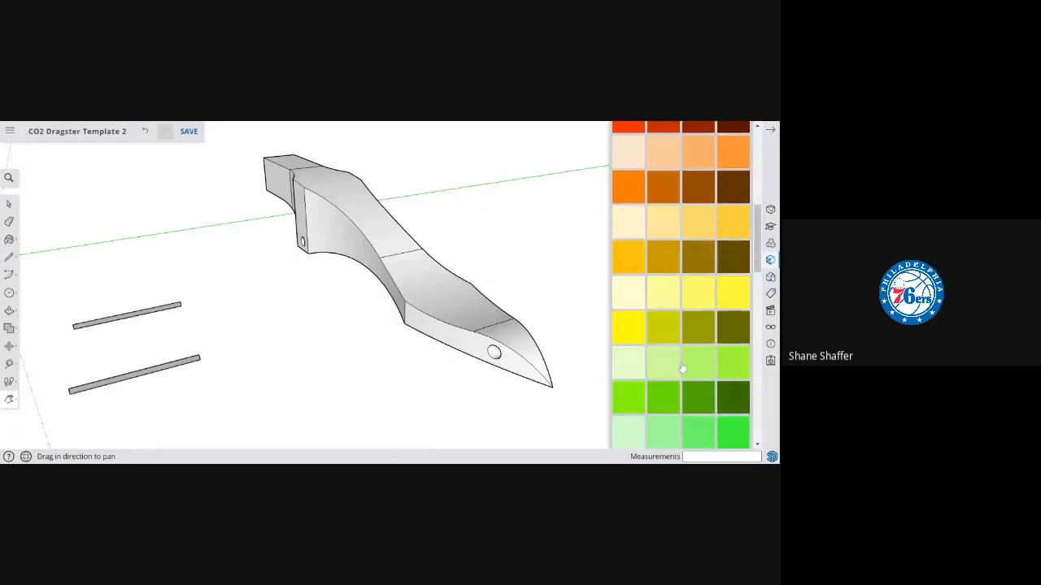
scroll(683, 369, down, 5)
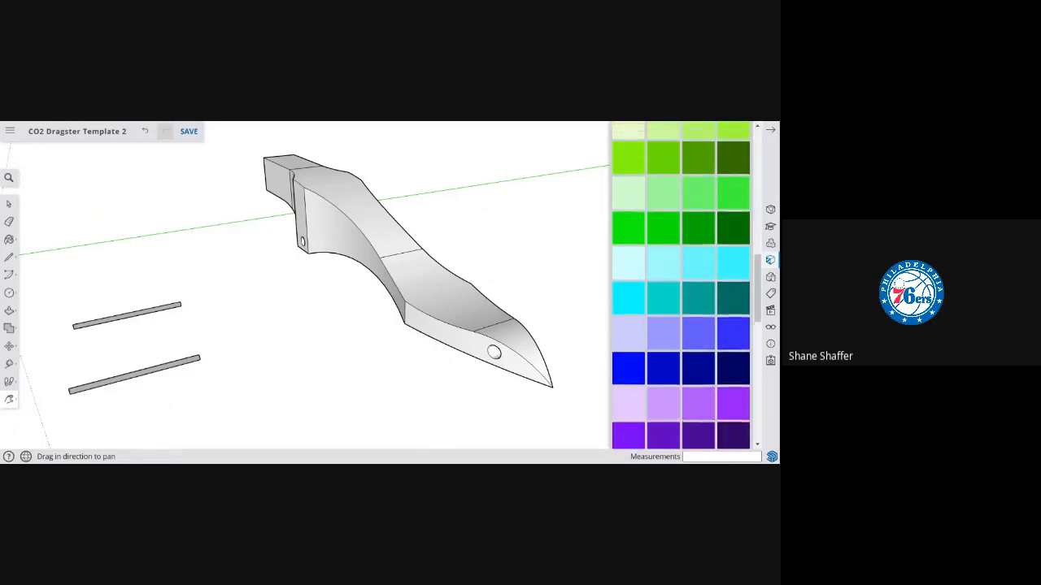
scroll(680, 284, down, 1)
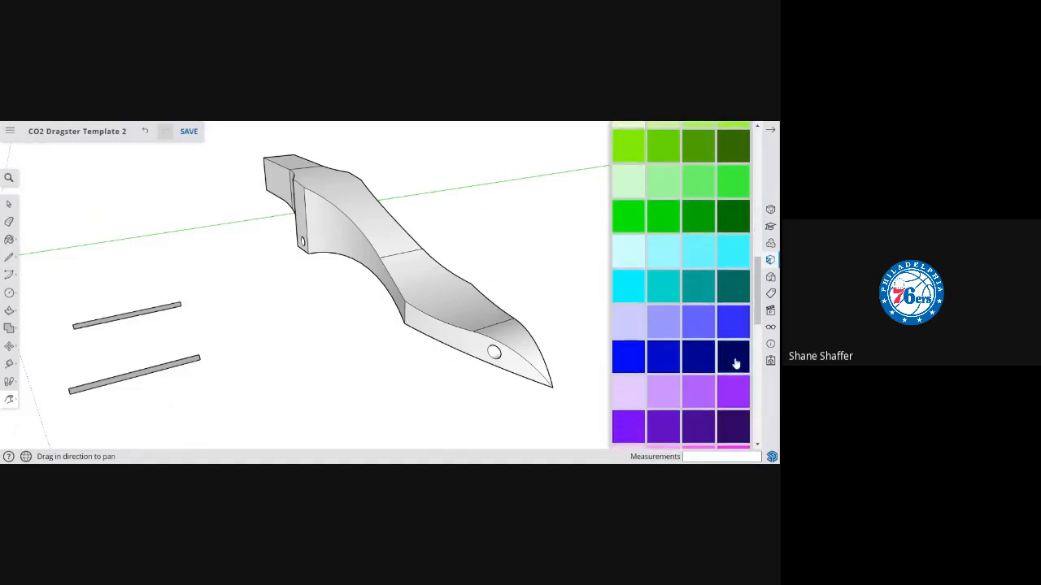
click(737, 363)
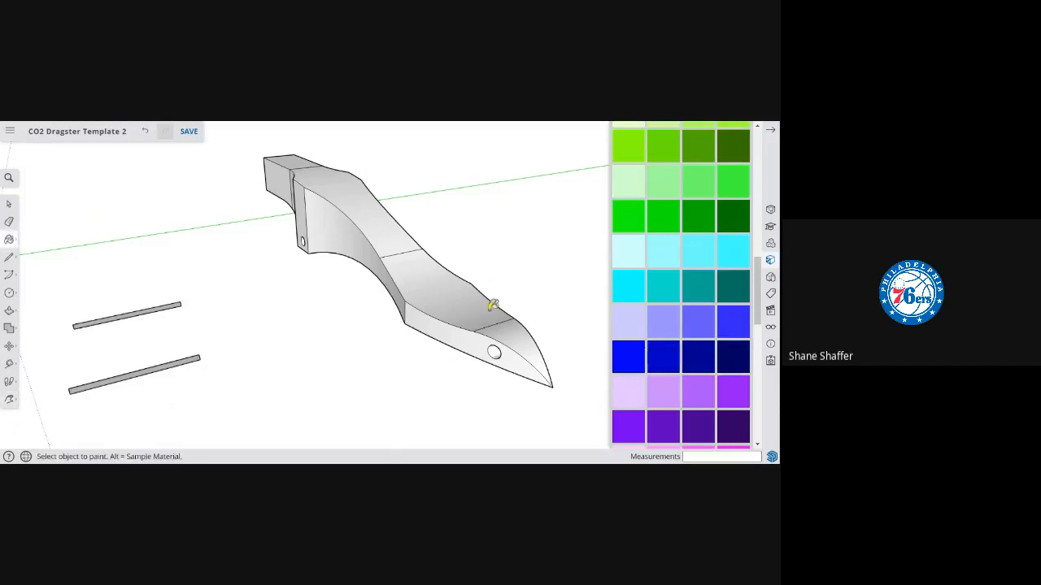
click(505, 330)
click(472, 299)
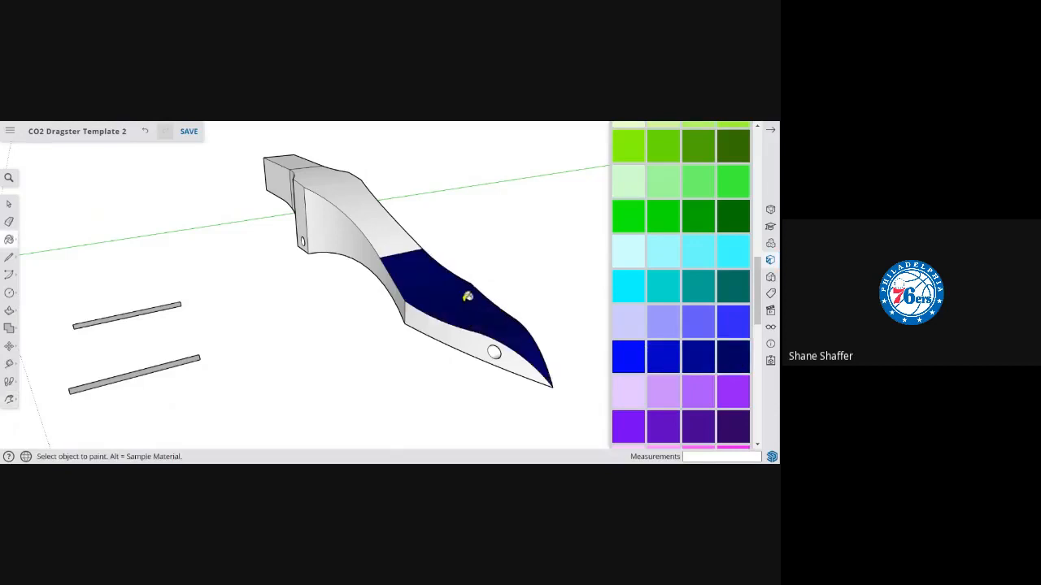
click(394, 225)
click(292, 152)
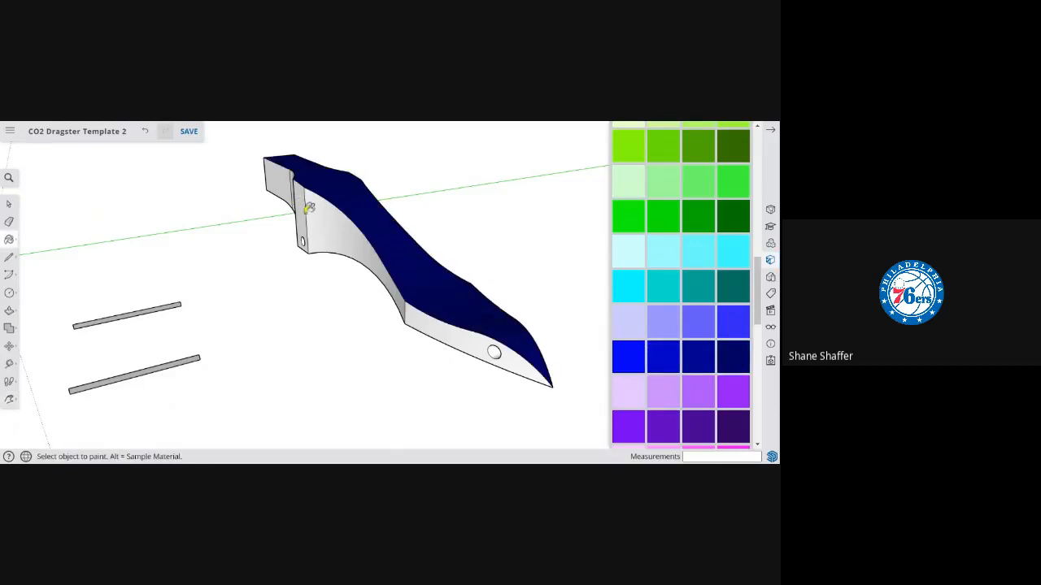
- Paint all the underside faces of the dragster body with the same darkest navy blue
key(o)
drag(287, 236, 411, 128)
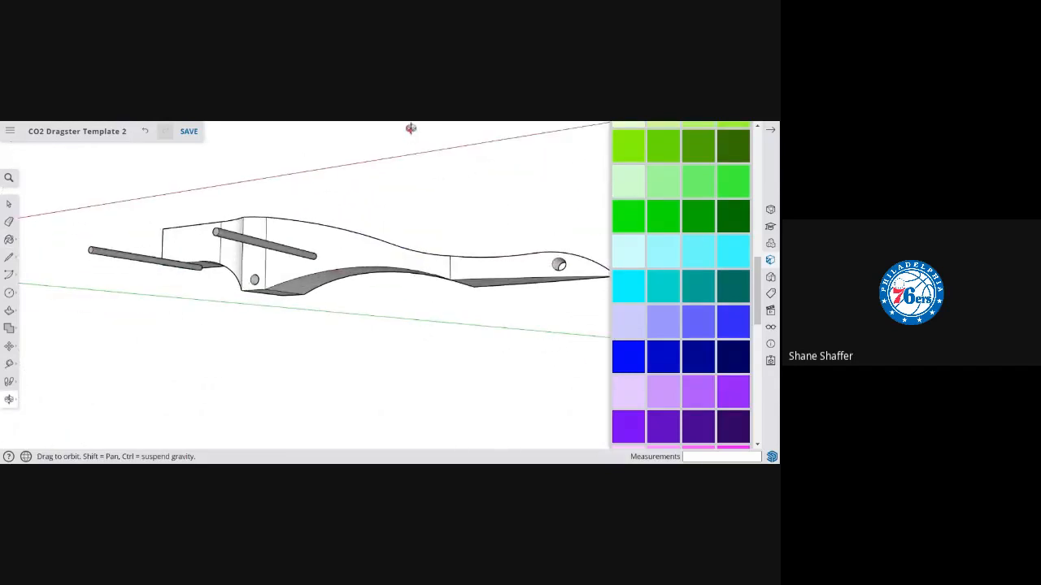
drag(397, 259, 398, 152)
drag(411, 230, 423, 193)
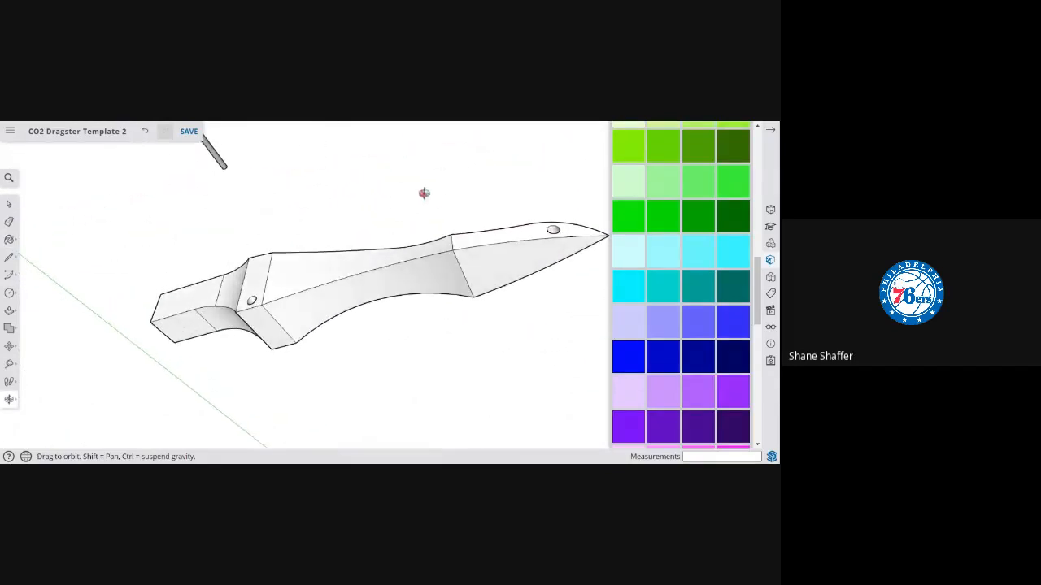
click(734, 356)
click(494, 245)
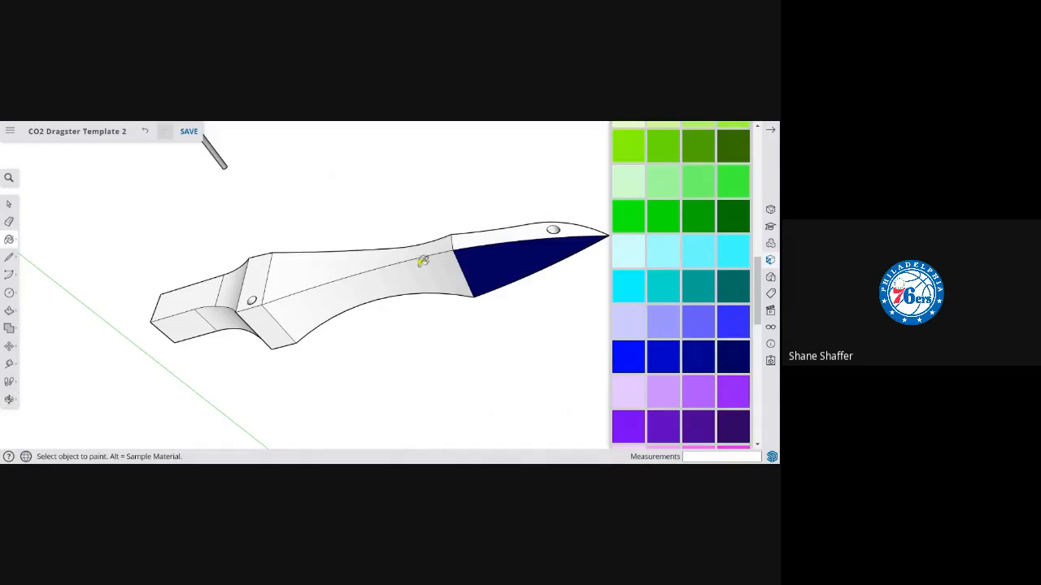
click(413, 260)
click(273, 325)
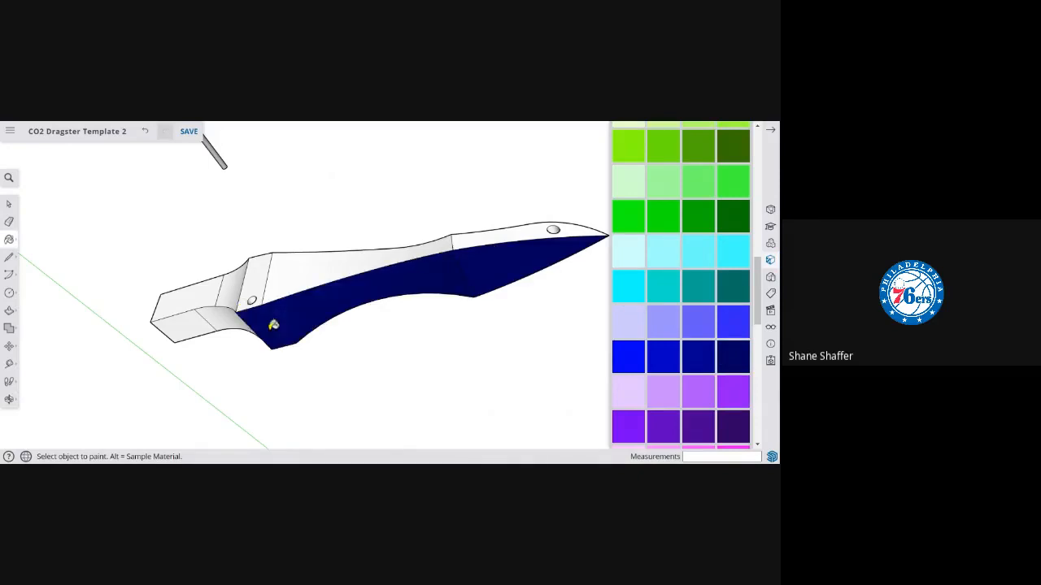
click(227, 314)
click(187, 313)
- Paint the faces of the dragster body's side nearest the axle rods with bright yellow Color E05
key(o)
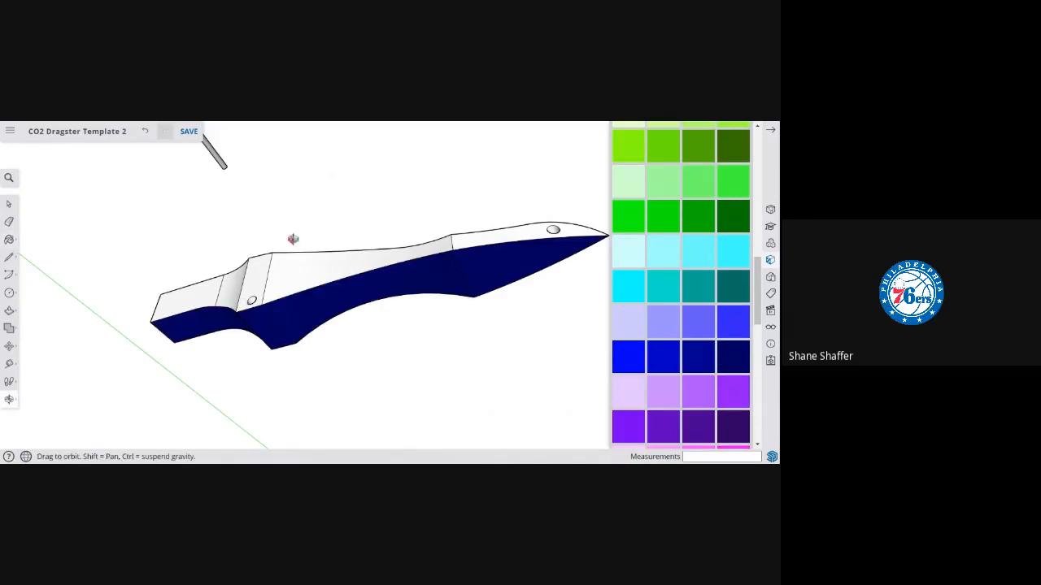
drag(292, 239, 347, 360)
scroll(710, 298, up, 3)
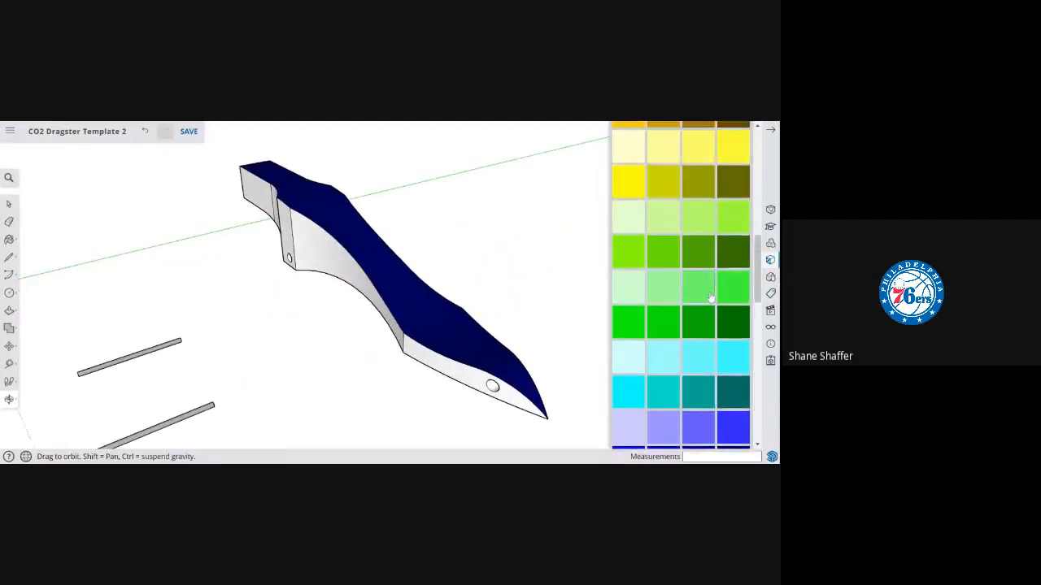
scroll(710, 297, up, 2)
click(628, 281)
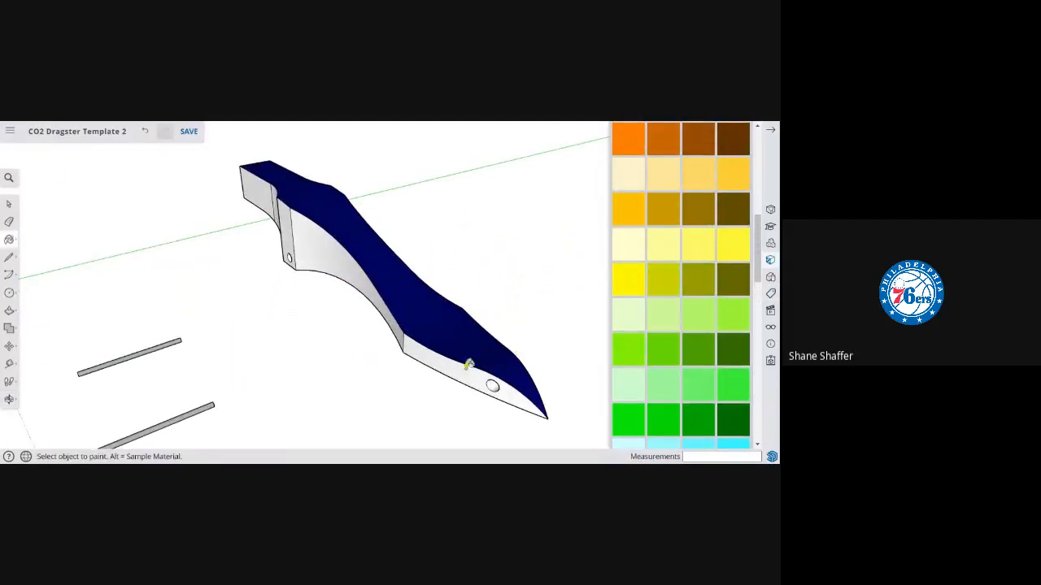
click(467, 368)
click(355, 265)
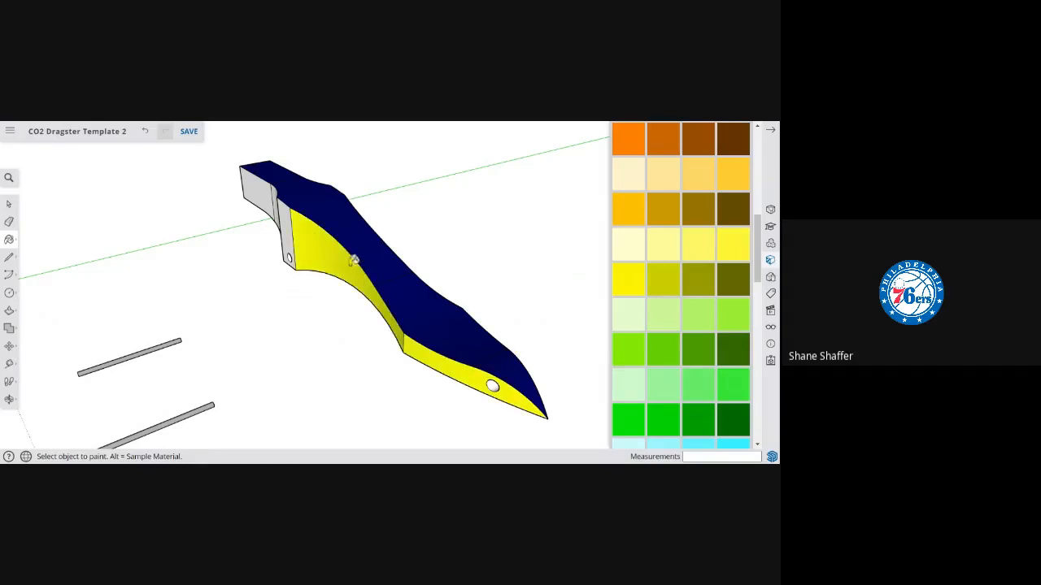
click(283, 221)
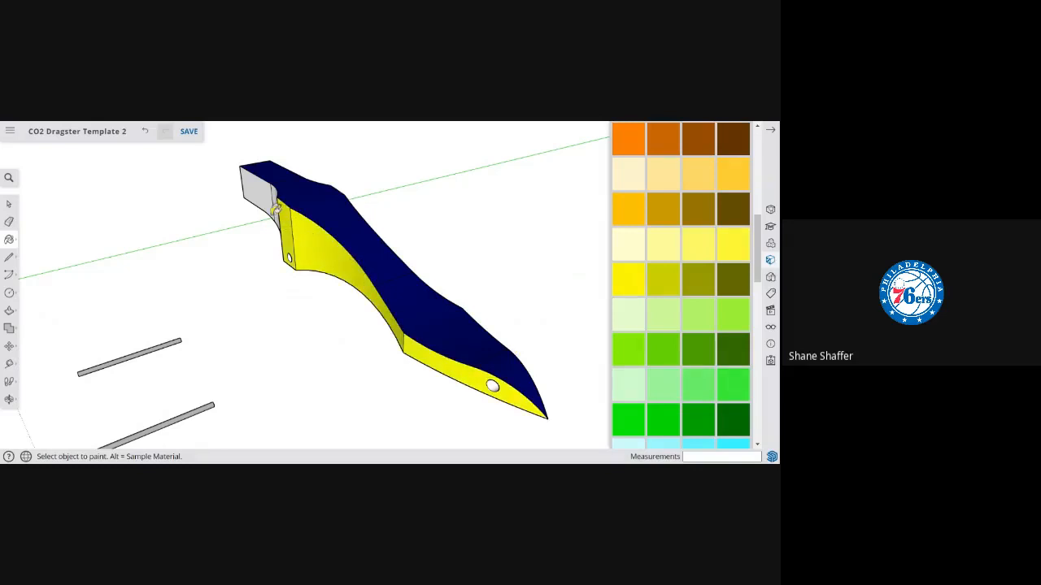
click(273, 202)
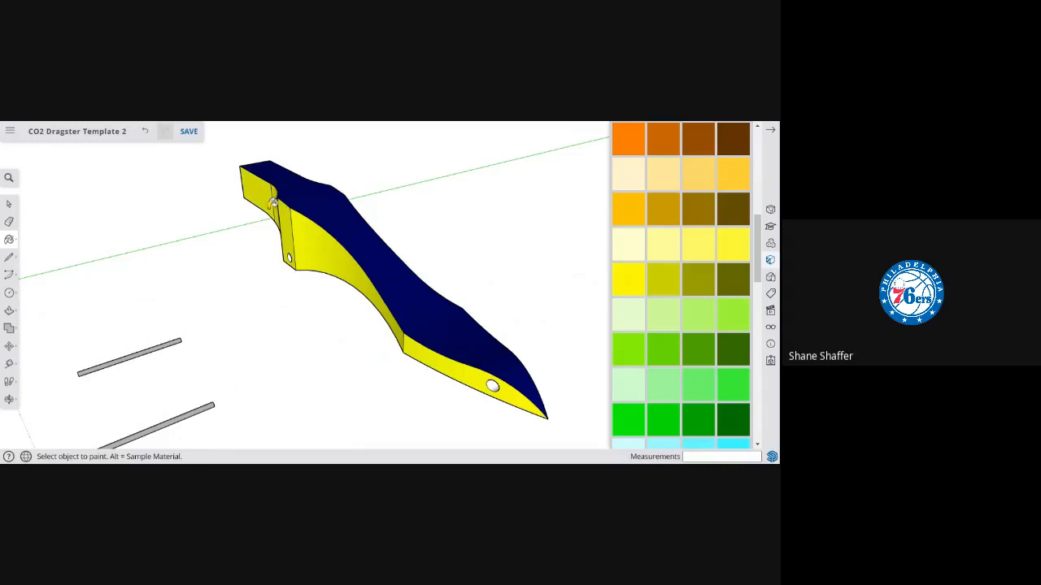
- Paint the faces of the dragster body's opposite side with the same yellow Color E05
key(o)
mouse_move(487, 214)
mouse_down()
mouse_move(263, 262)
mouse_move(163, 195)
mouse_move(168, 182)
mouse_up()
click(632, 280)
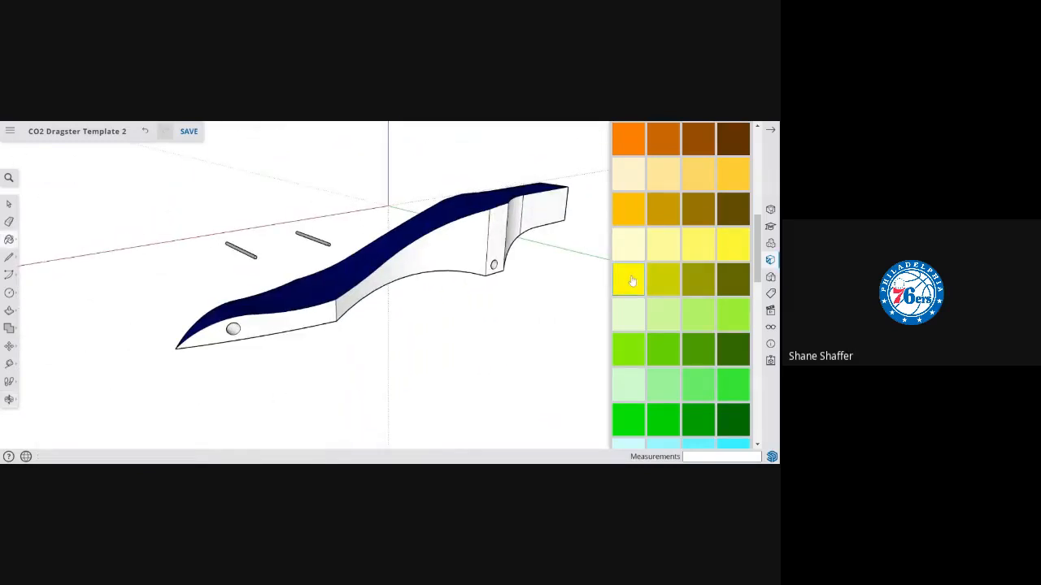
click(221, 327)
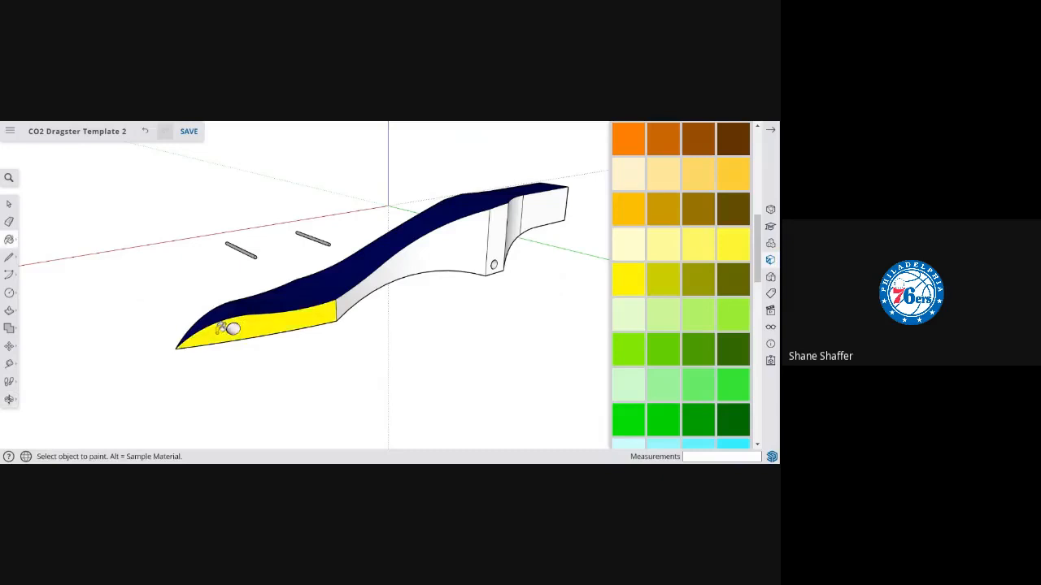
click(368, 284)
click(502, 218)
click(518, 215)
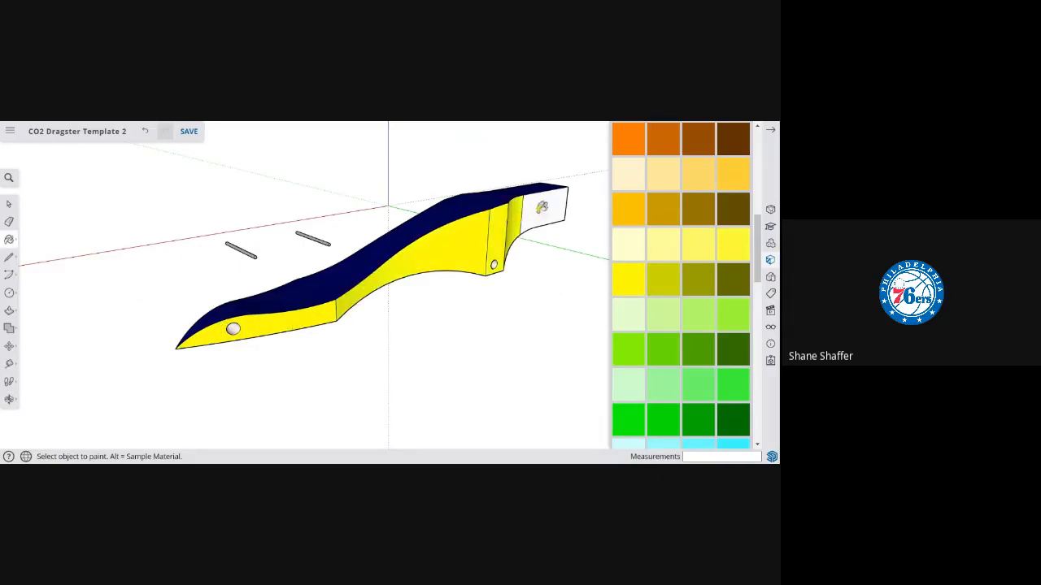
- Examine the painted dragster body from the rear and both sides, and close the materials library
key(o)
drag(544, 302, 269, 311)
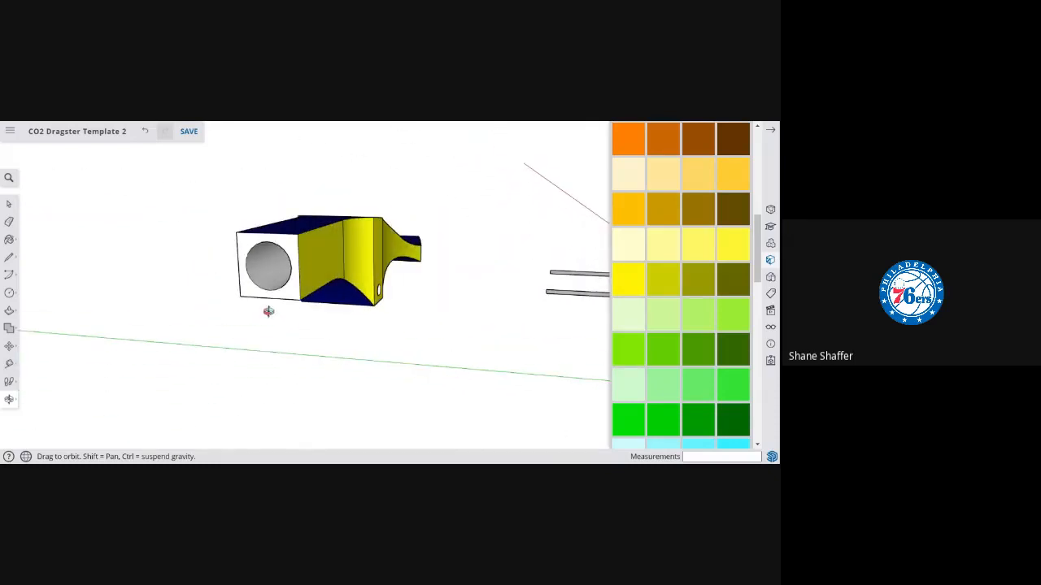
drag(362, 302, 577, 266)
drag(412, 264, 520, 252)
scroll(742, 198, up, 6)
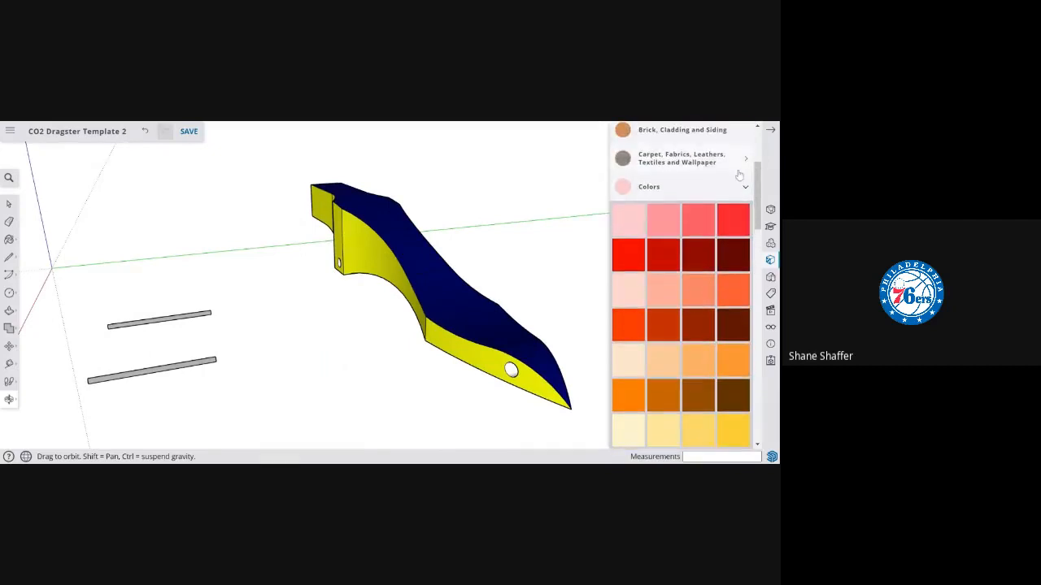
scroll(739, 175, up, 3)
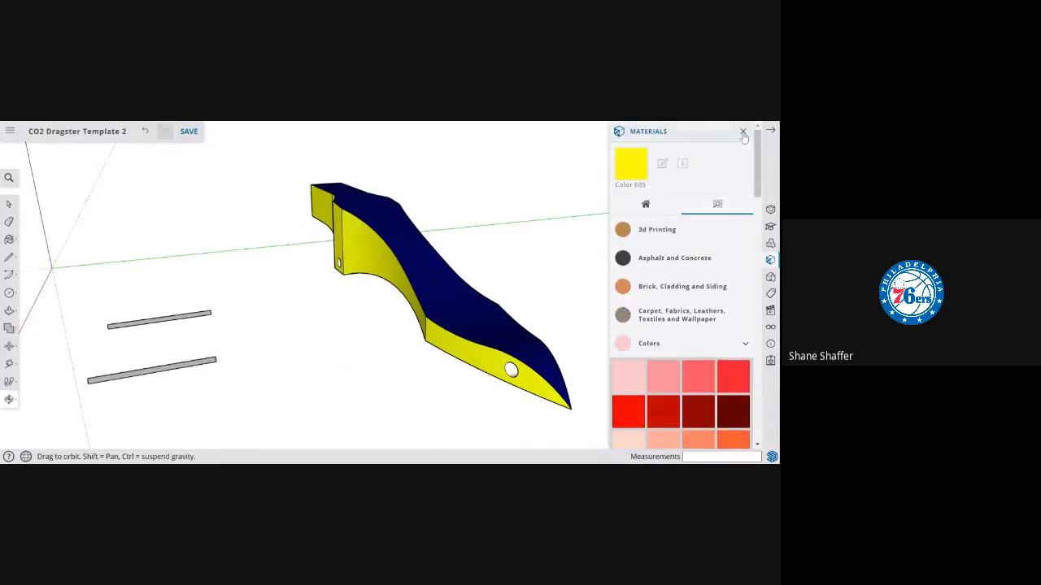
click(742, 133)
drag(428, 235, 554, 255)
drag(362, 303, 301, 299)
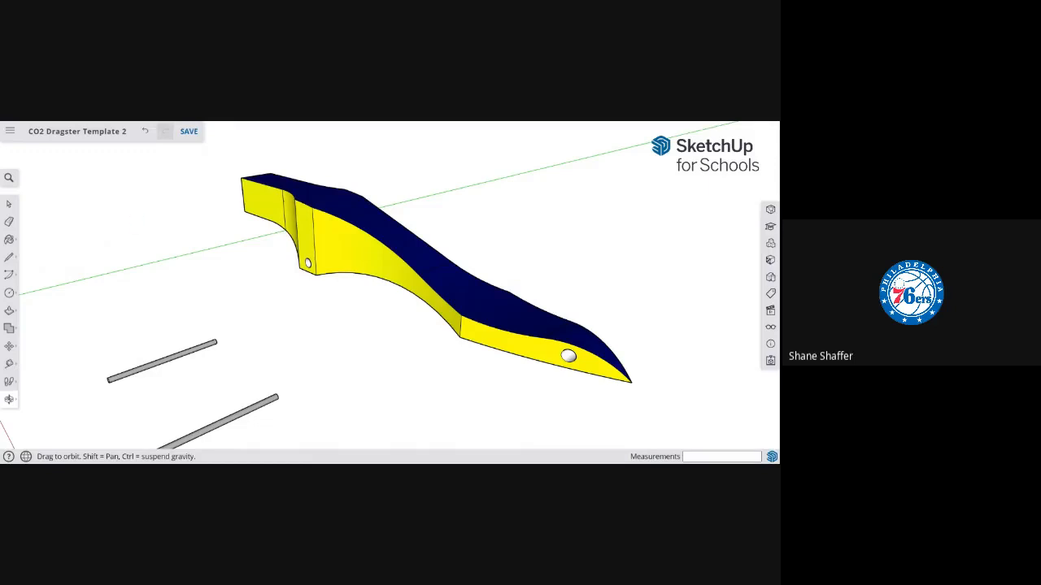
- Choose the Muhl Picture PNG from the 3D Projects folder in Google Drive as the file to insert
click(10, 131)
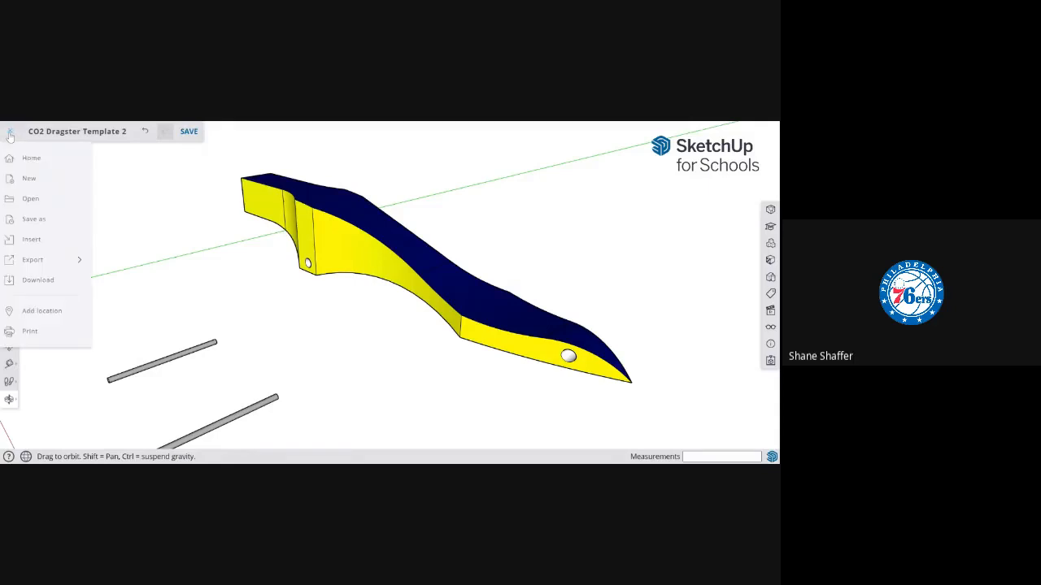
click(39, 243)
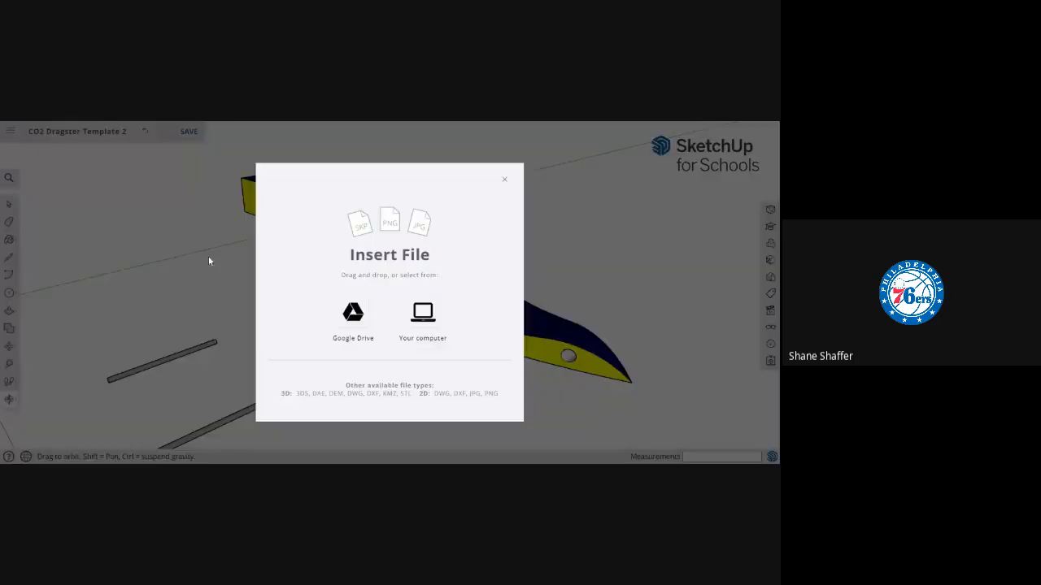
click(352, 328)
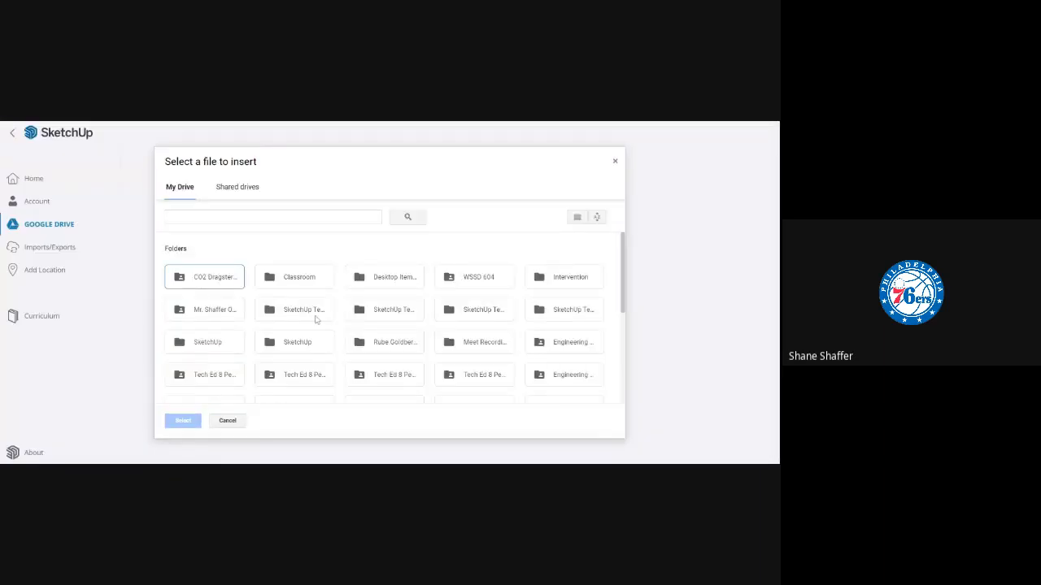
scroll(316, 320, down, 3)
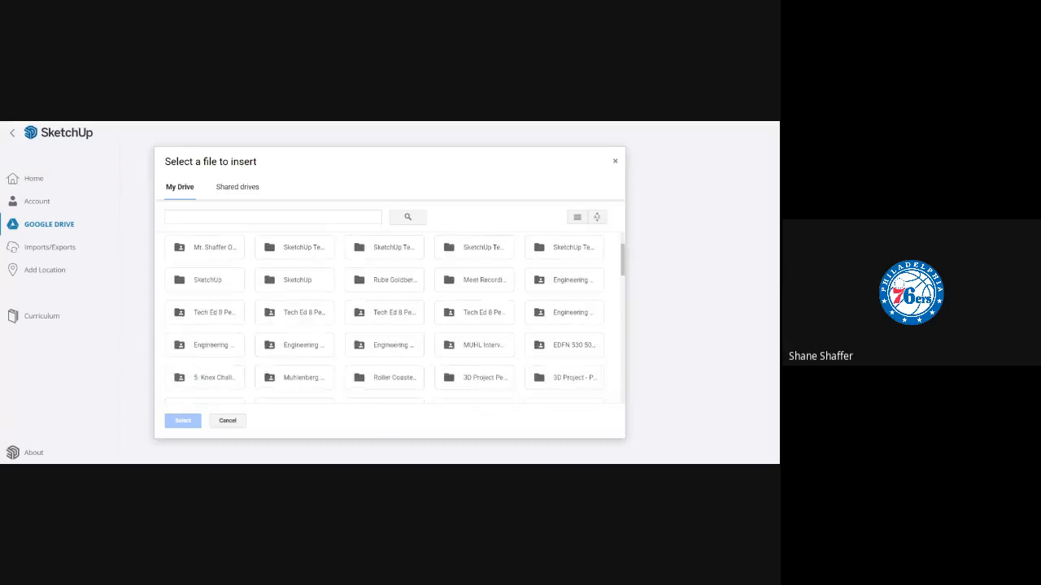
scroll(395, 319, down, 2)
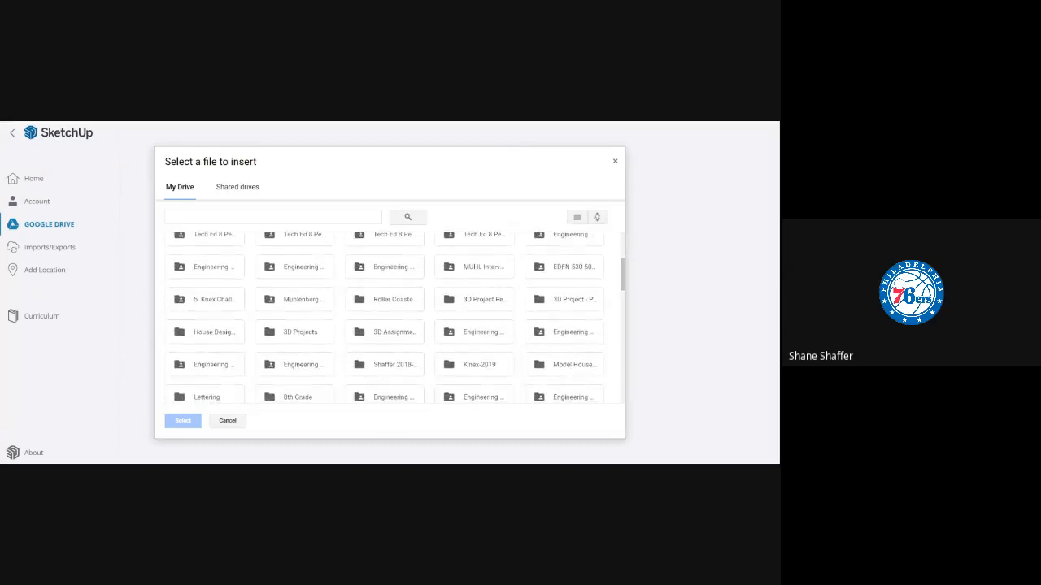
double_click(298, 334)
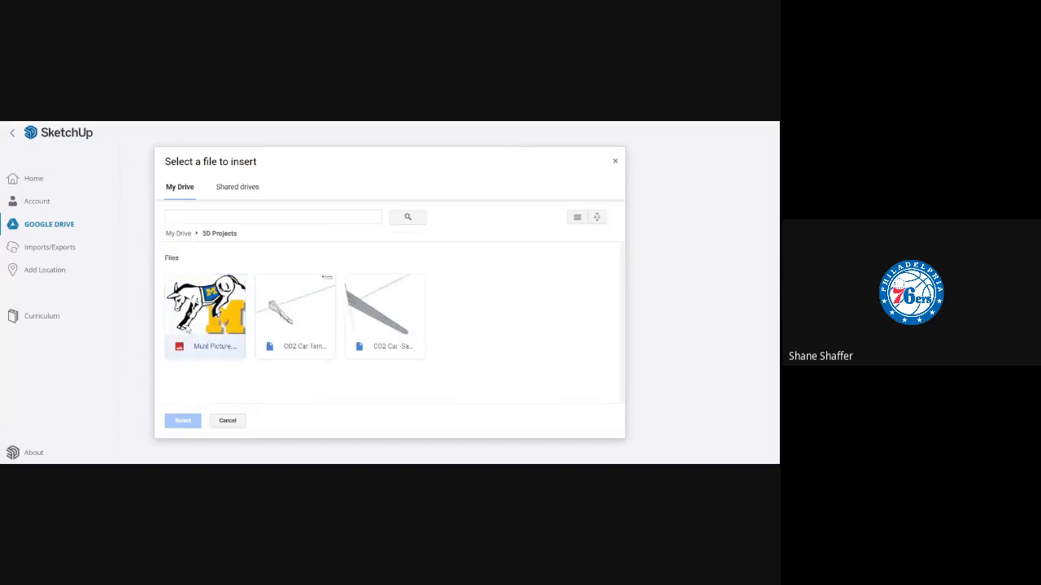
click(188, 328)
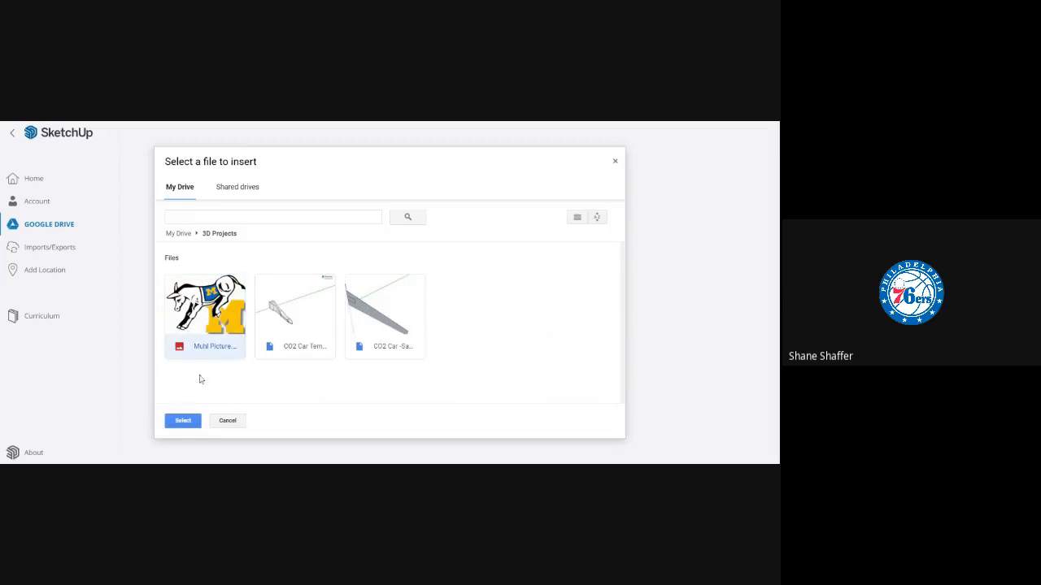
click(188, 426)
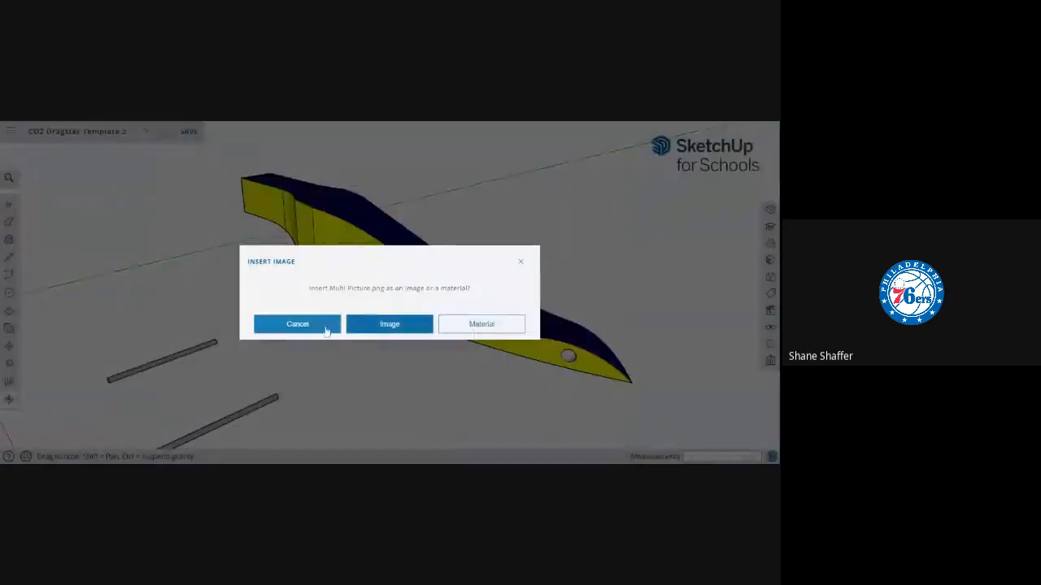
- Insert the picture as an image about 1" high on the flat side face at the dragster's rear end
click(390, 323)
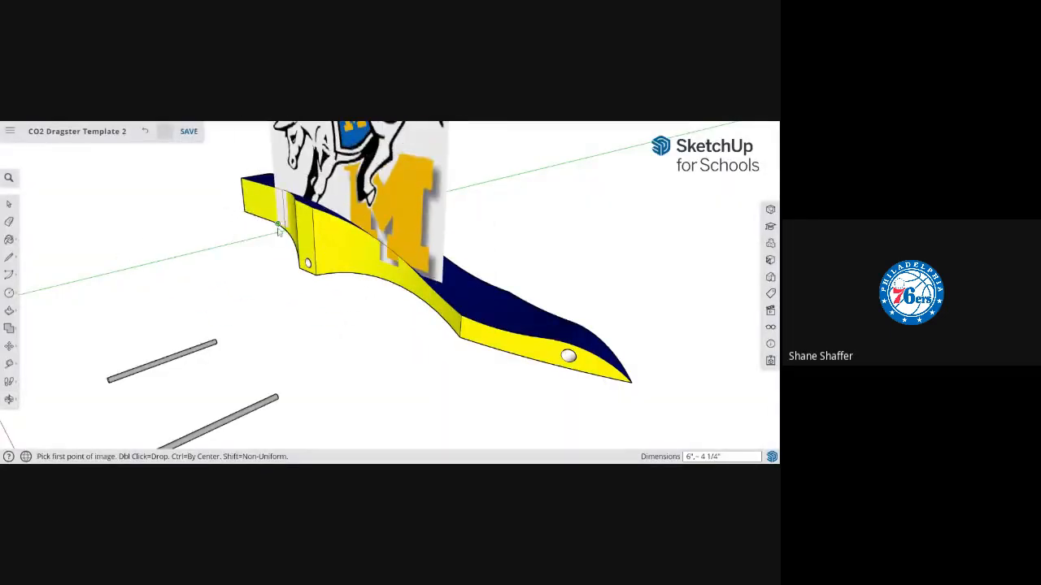
click(277, 224)
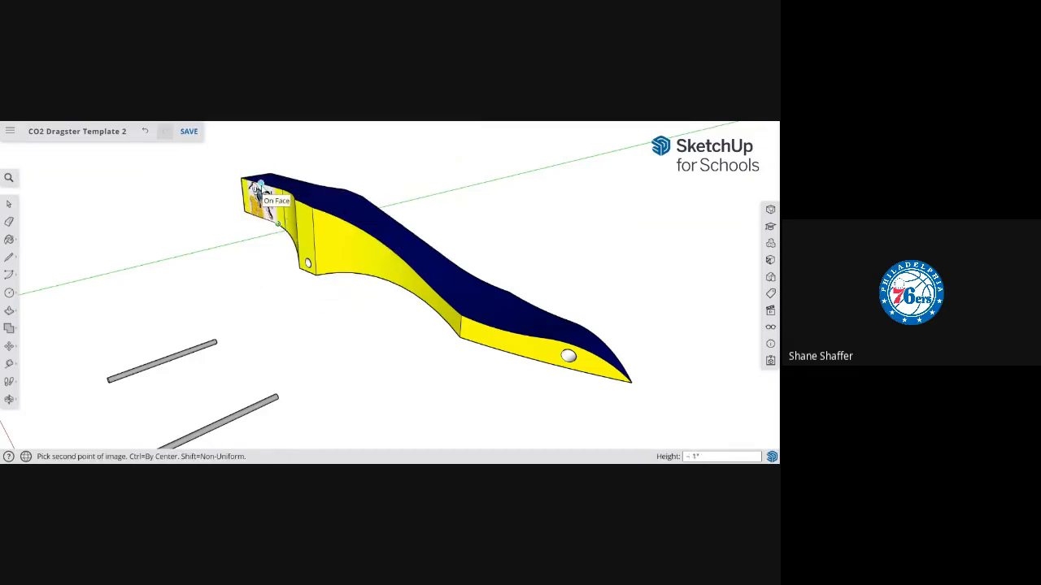
click(262, 191)
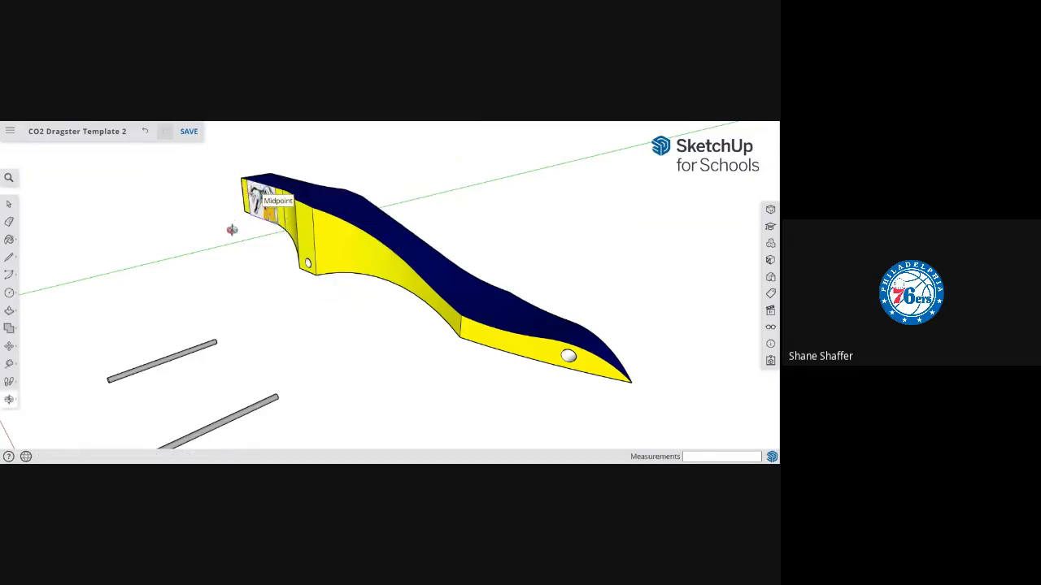
- Scale the logo image uniformly to about 0.84 about its upper corner nearest the axle hole
scroll(237, 212, down, 3)
scroll(237, 211, up, 8)
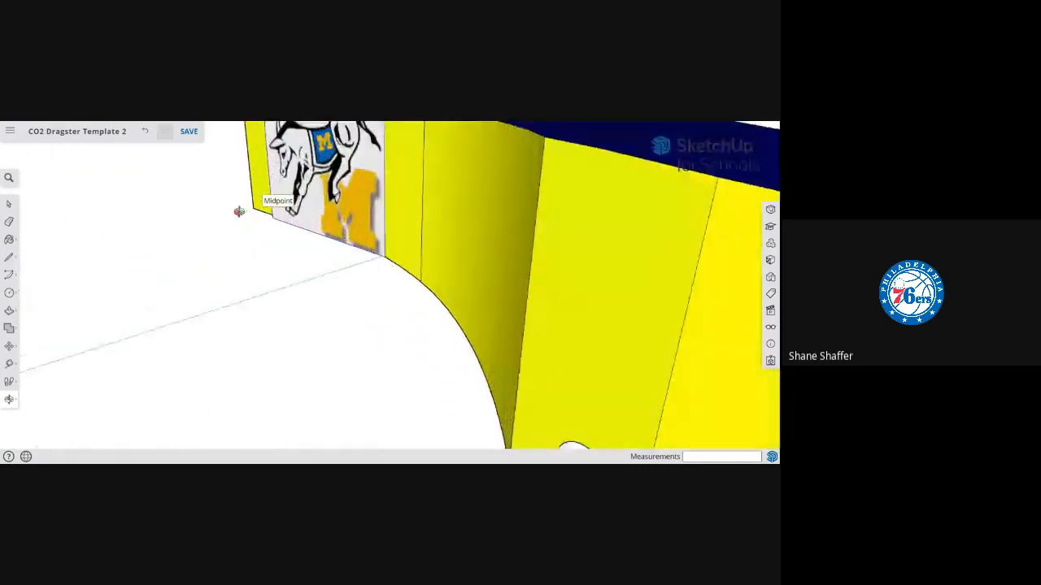
scroll(238, 211, down, 2)
scroll(271, 210, up, 2)
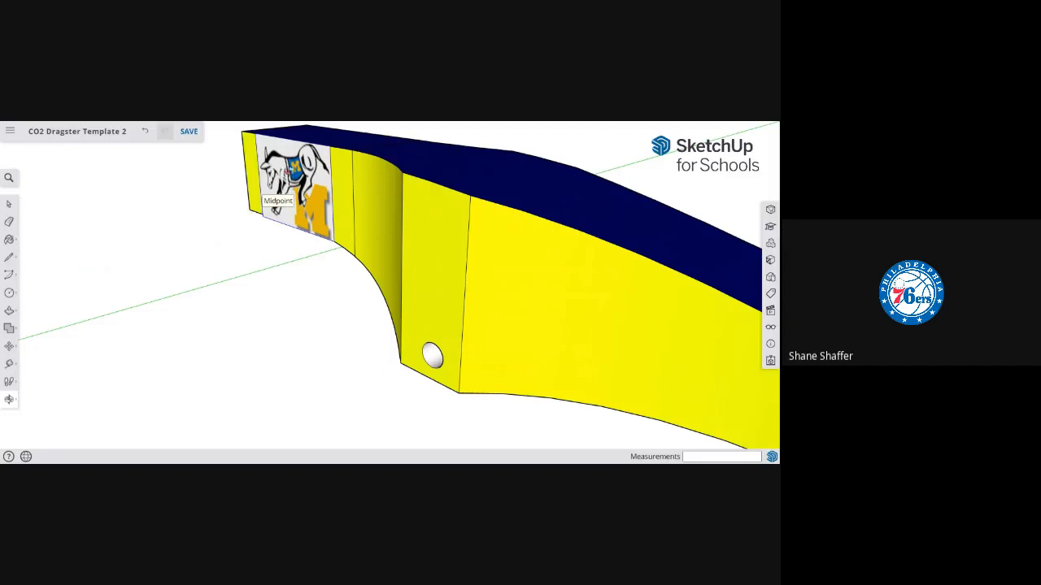
middle_drag(240, 207, 399, 169)
middle_drag(320, 219, 297, 236)
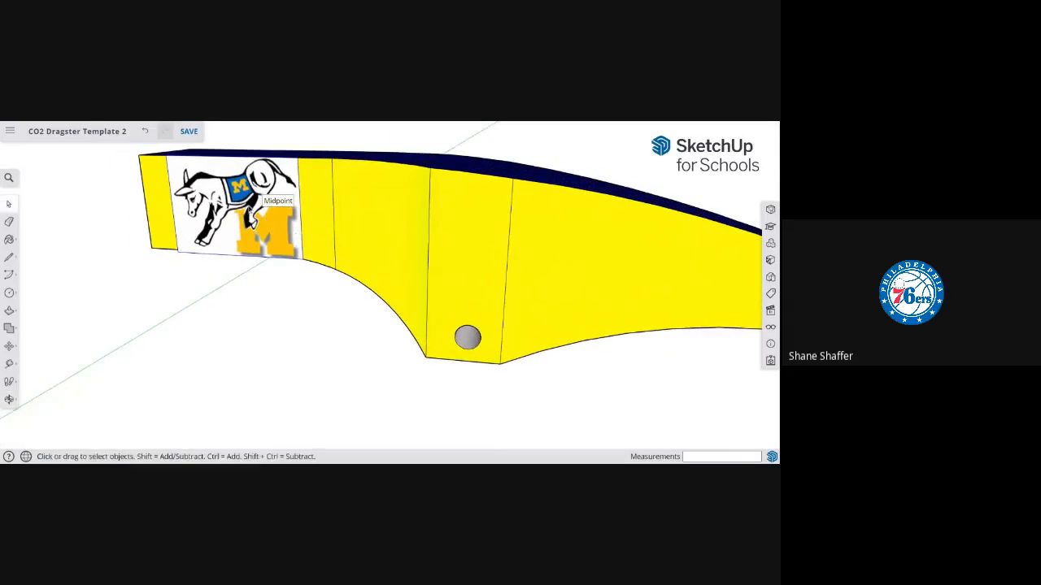
click(9, 347)
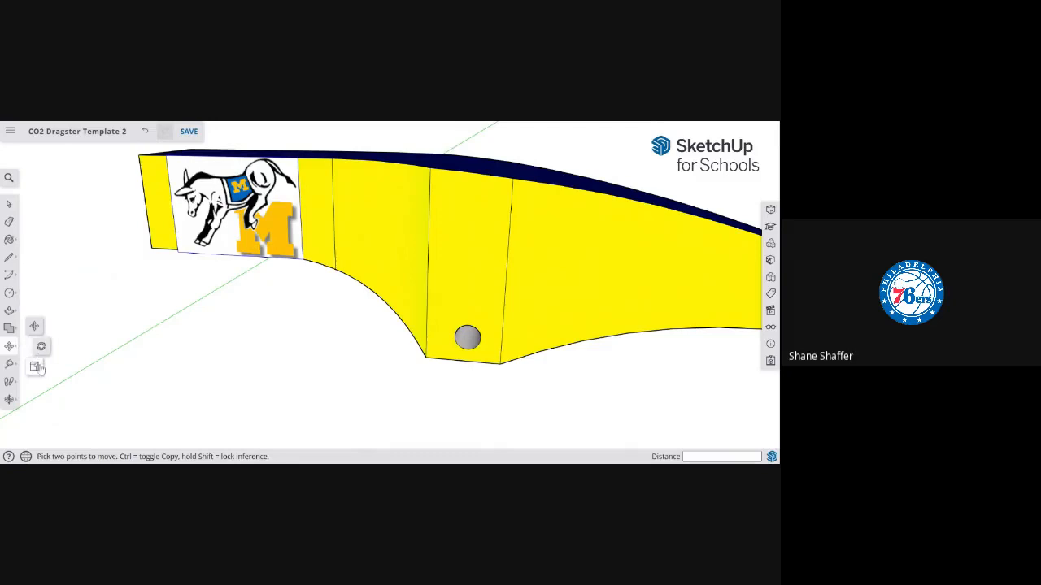
click(36, 366)
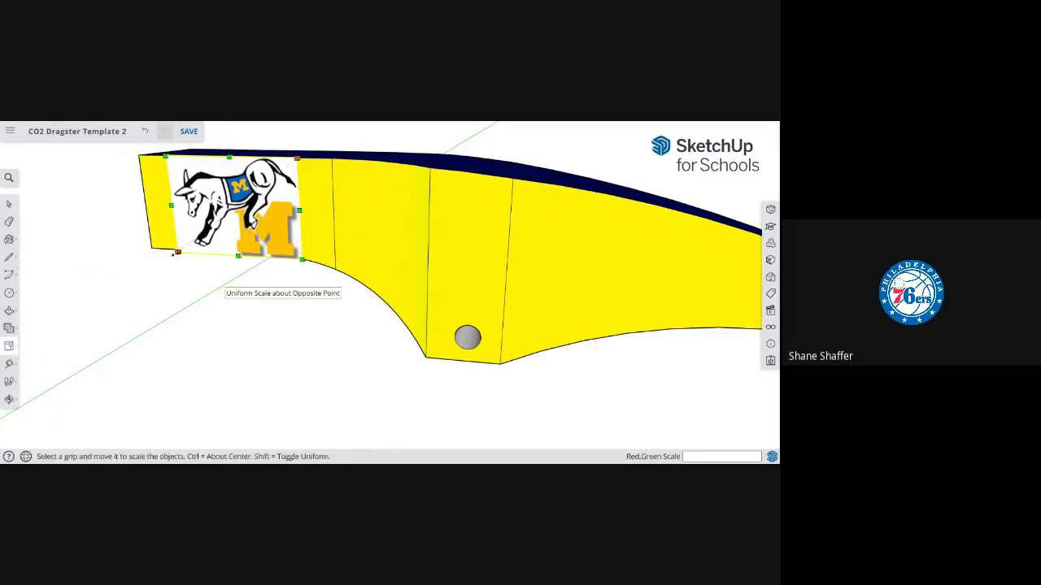
mouse_move(179, 253)
mouse_down()
mouse_move(177, 240)
mouse_move(167, 250)
mouse_up()
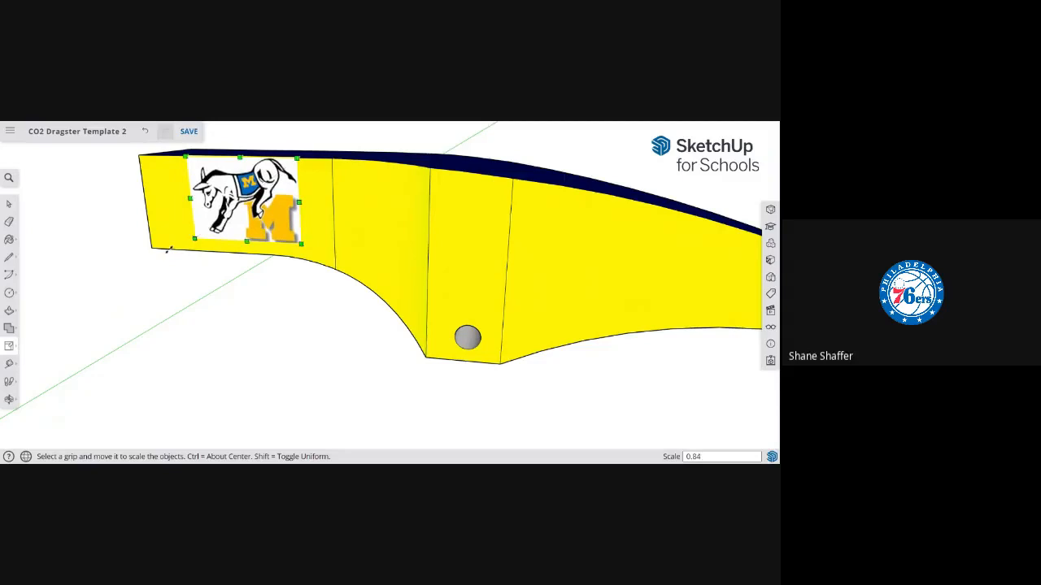
- Move the logo image about 3/16" toward the rear end so it sits within the side face, and deselect it
key(m)
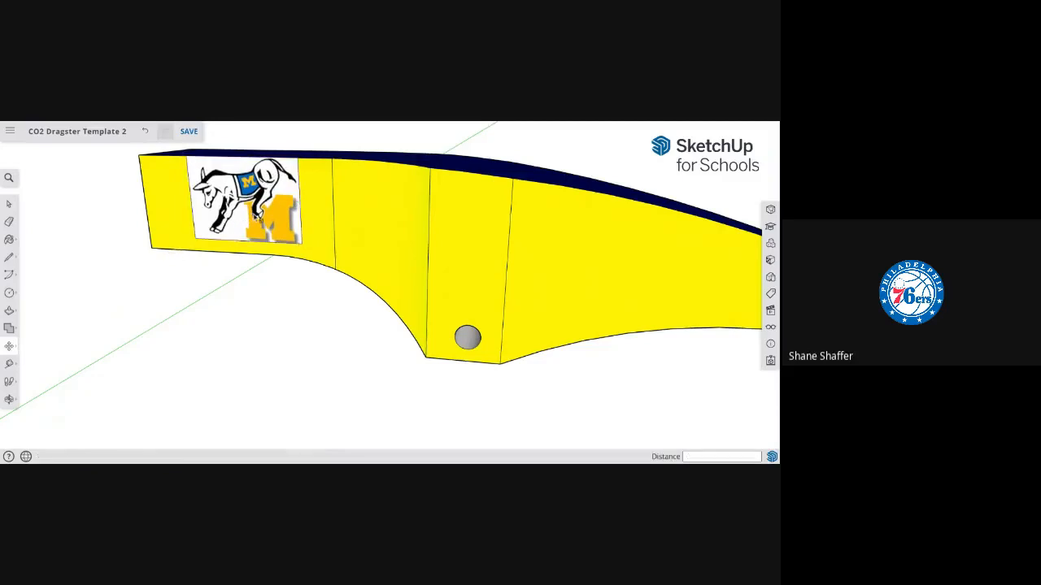
click(254, 215)
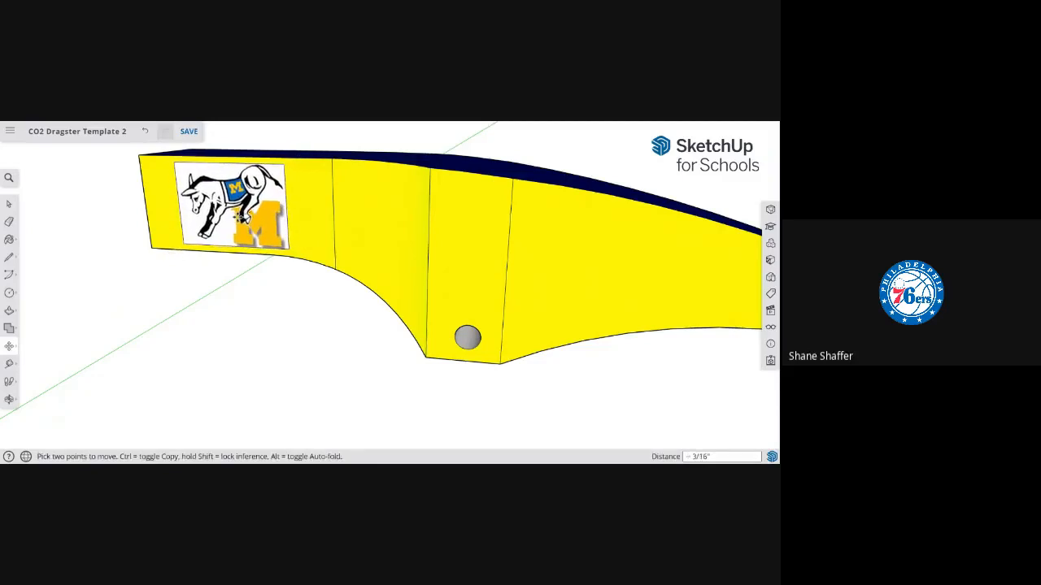
click(236, 216)
key(space)
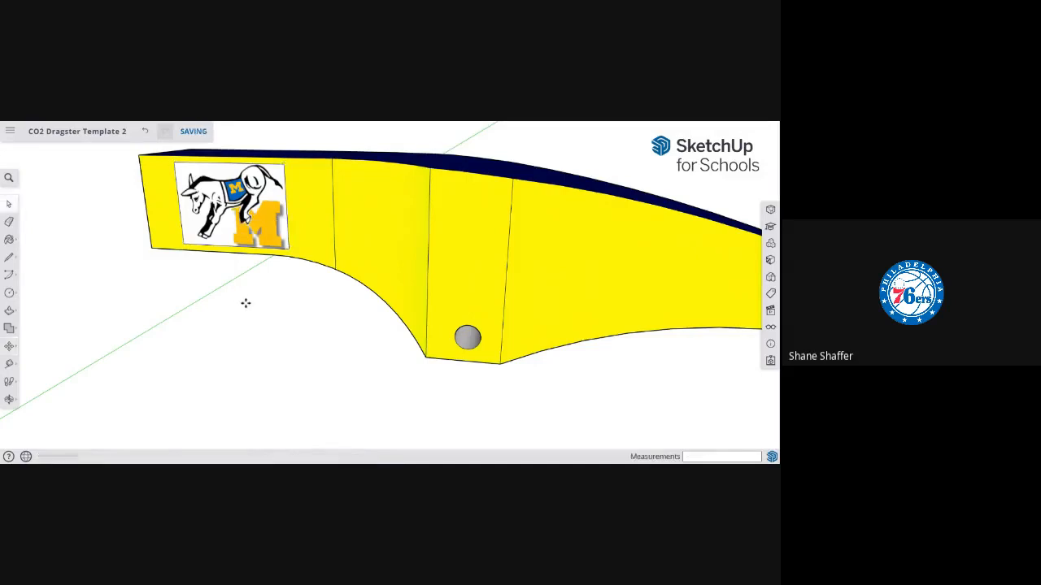
click(247, 305)
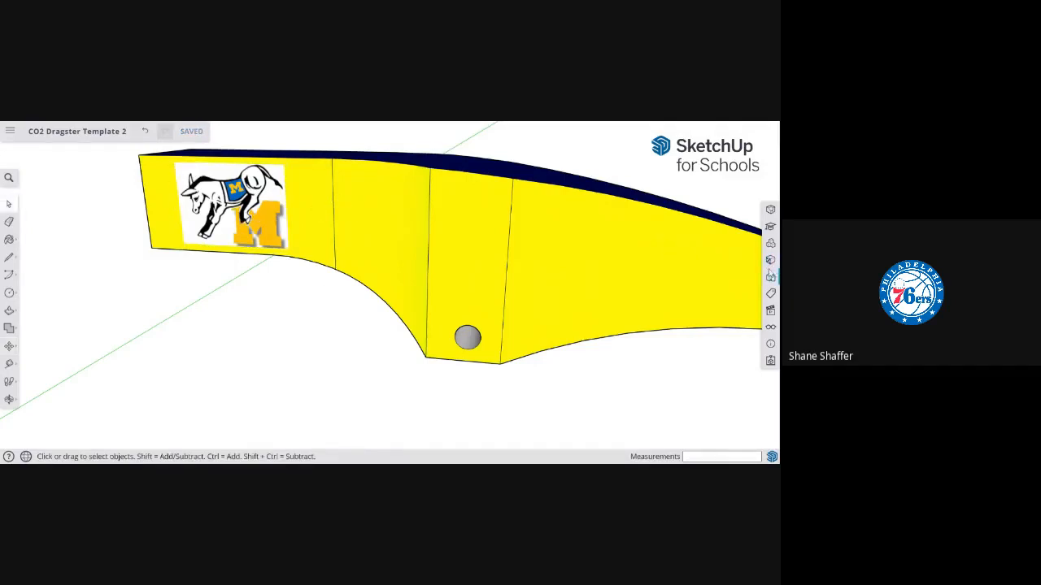
- Paint the rear side face behind the logo with white Color M00
click(770, 259)
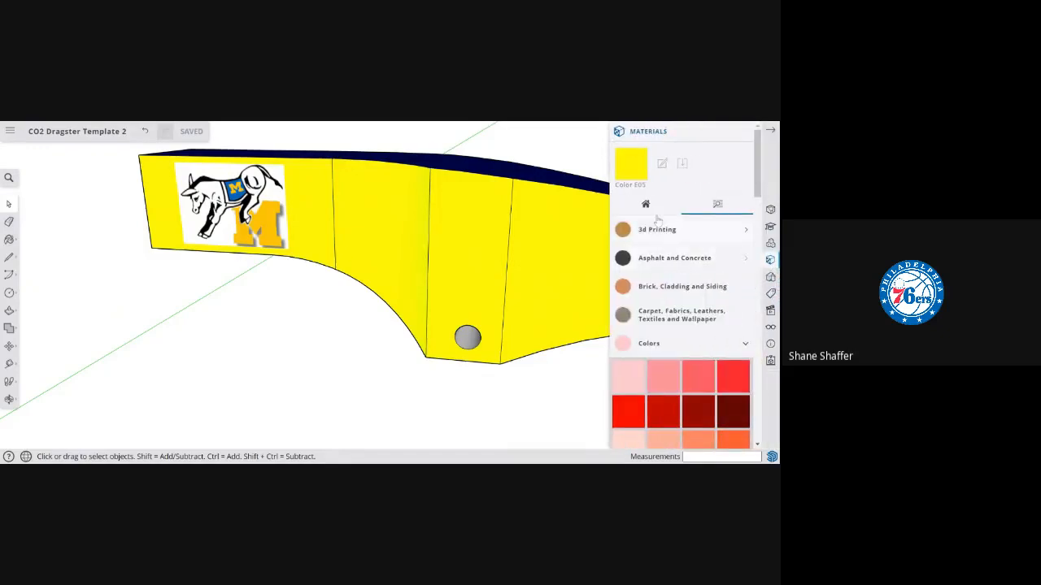
scroll(657, 340, down, 10)
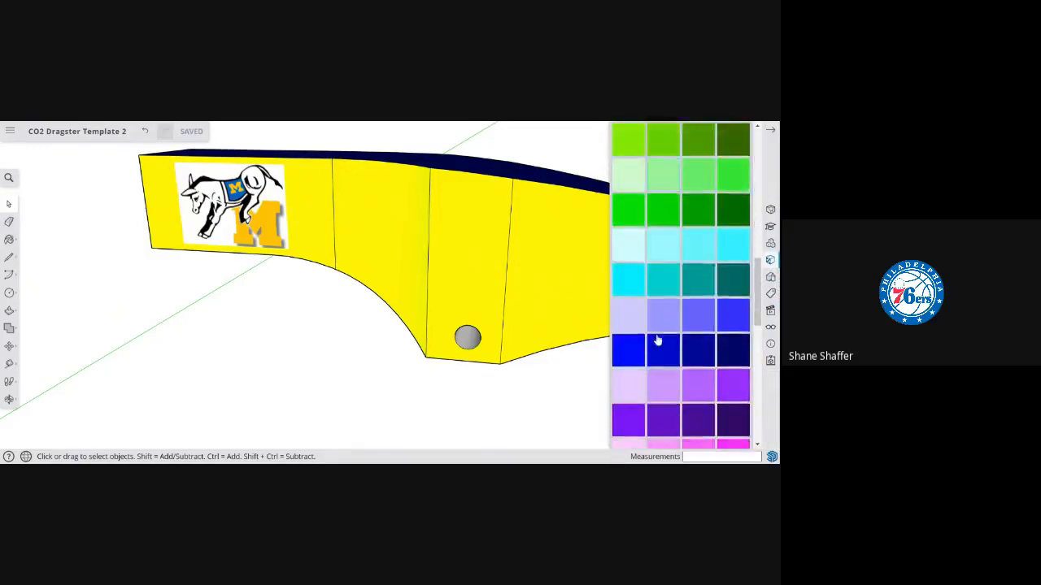
scroll(657, 339, down, 4)
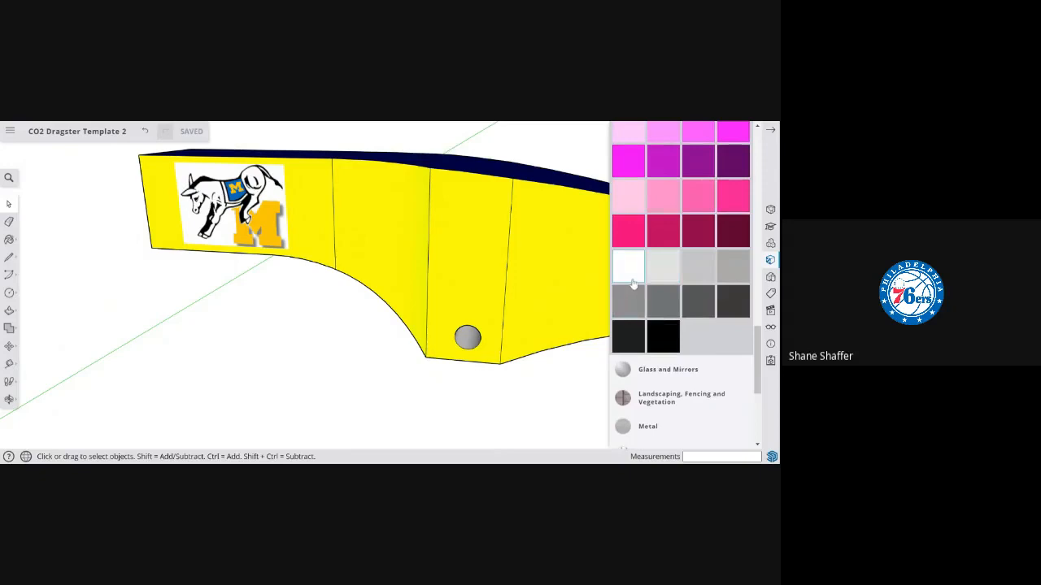
click(629, 297)
click(326, 211)
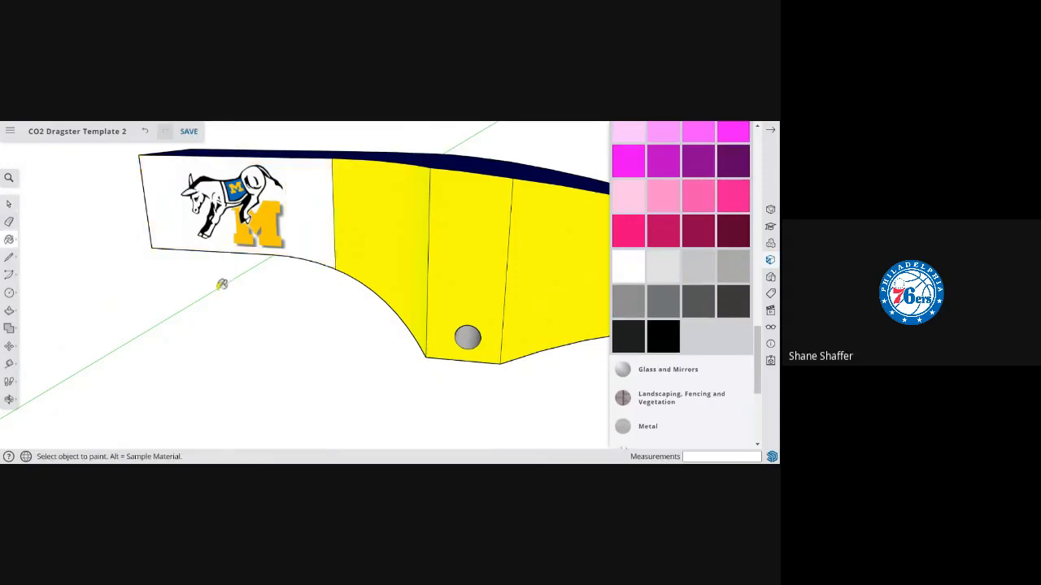
- Paint the matching rear face on the dragster's opposite side with the same white Color M00
key(o)
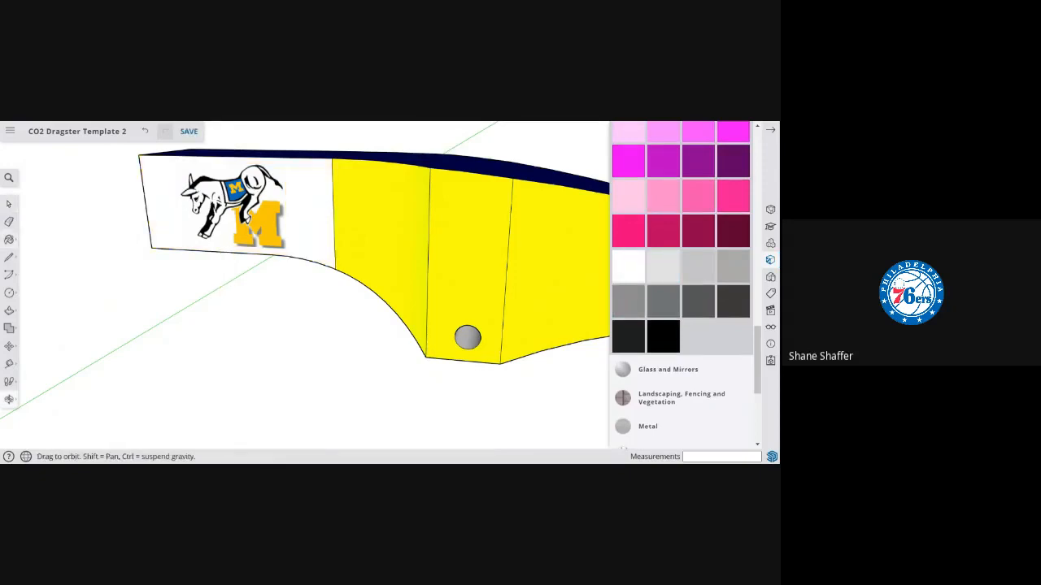
drag(222, 283, 367, 332)
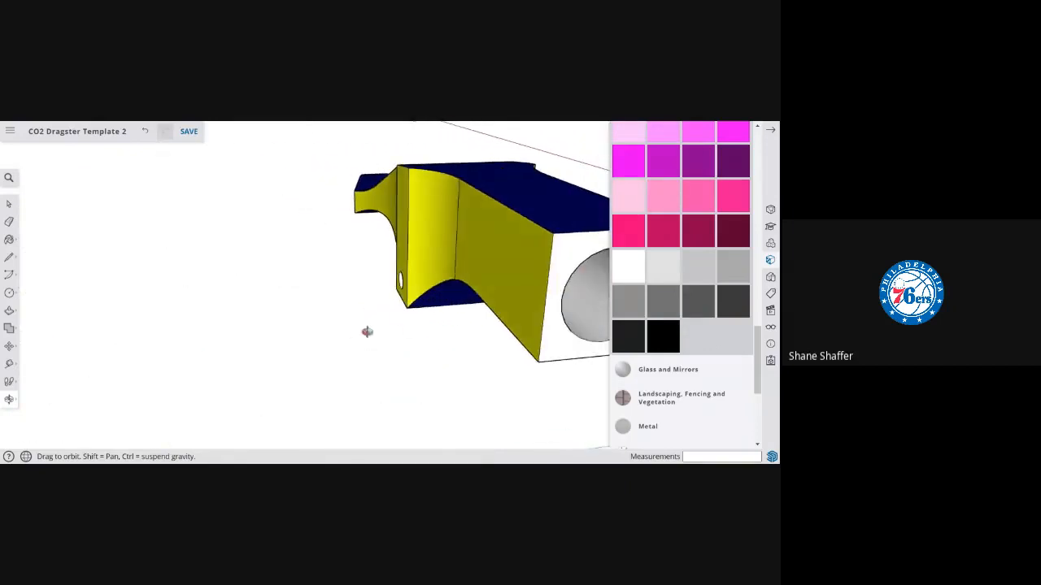
click(626, 269)
click(511, 276)
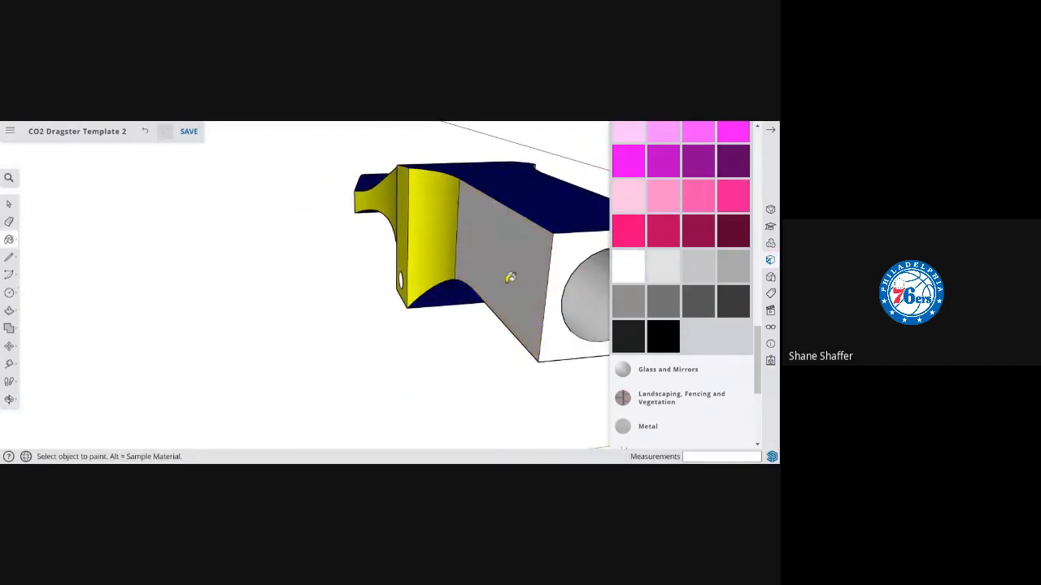
- Examine the logo side and the whole dragster with its axle rods, and close the materials library
key(o)
drag(509, 278, 86, 264)
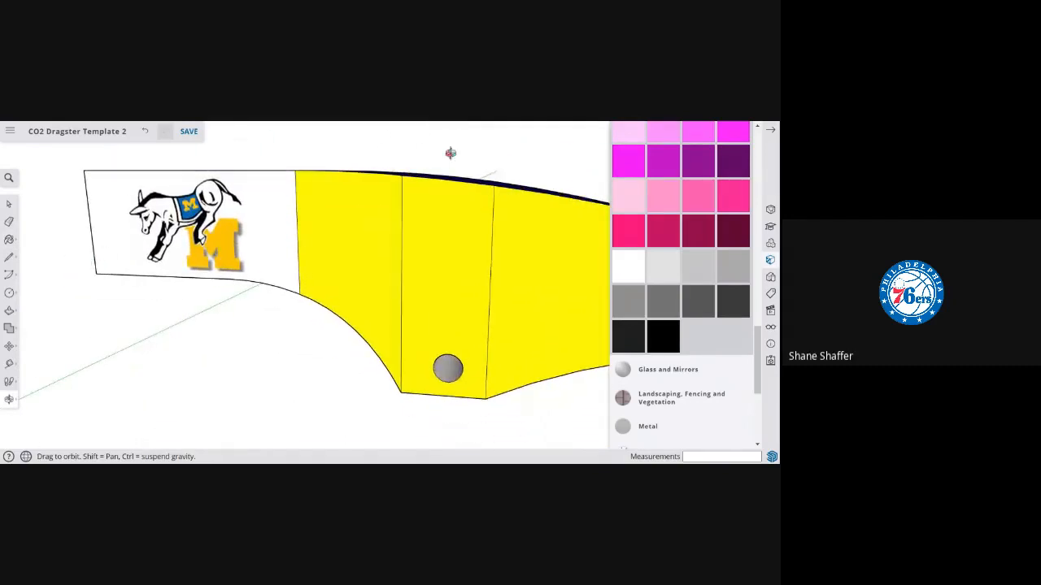
scroll(732, 225, up, 10)
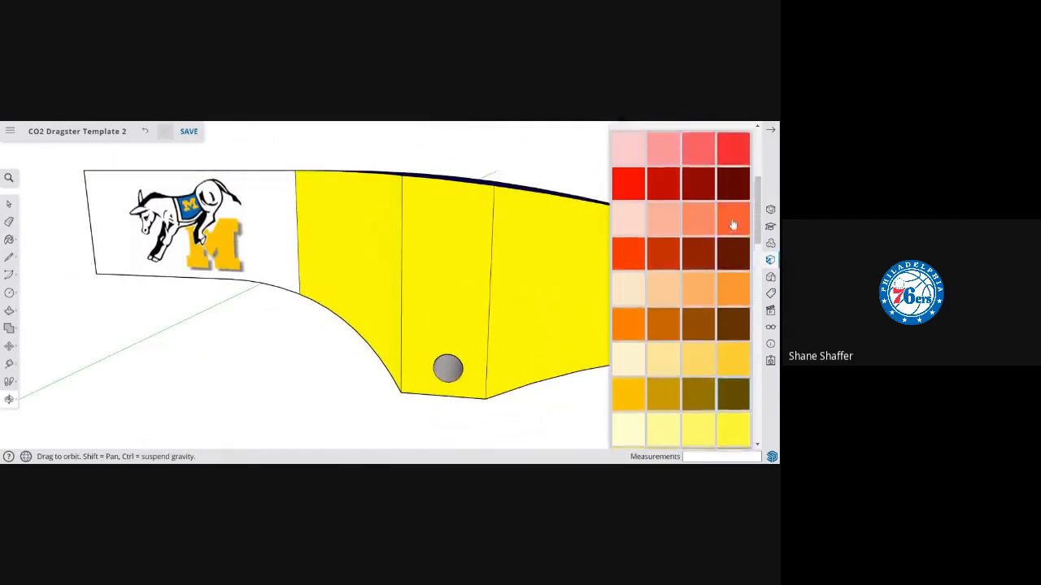
scroll(732, 225, up, 5)
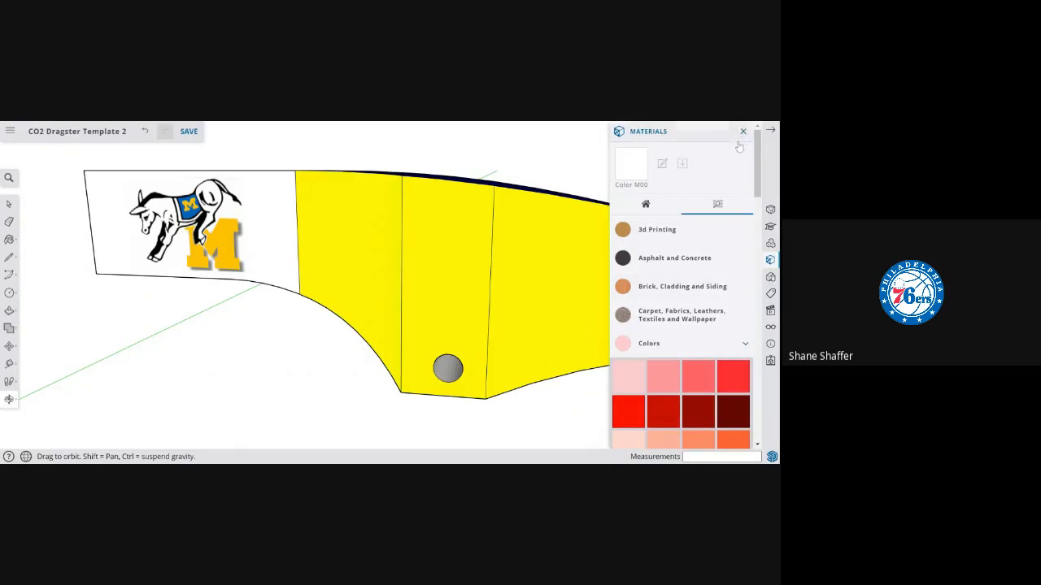
click(742, 350)
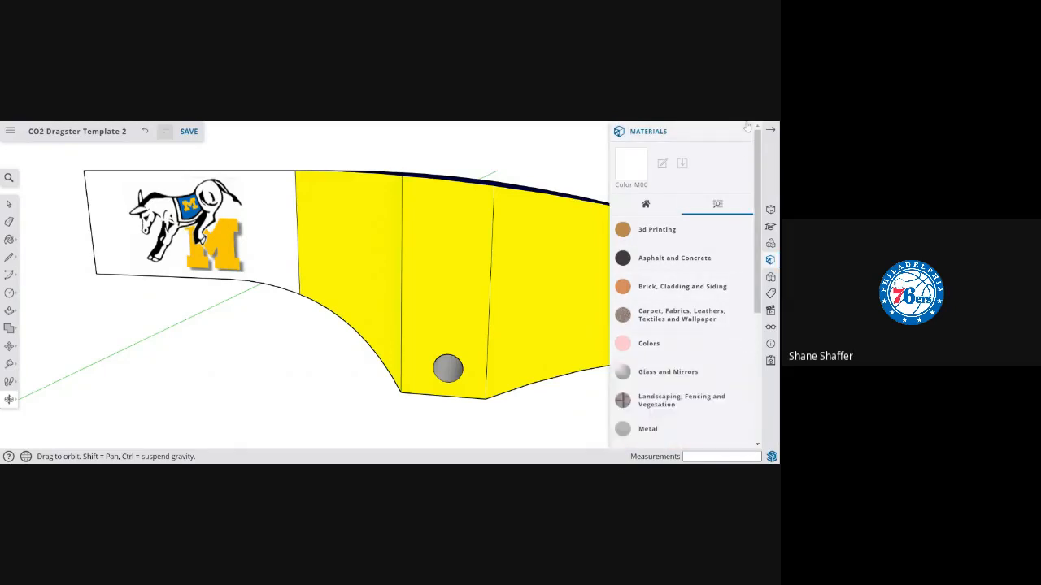
click(770, 131)
drag(589, 196, 377, 222)
scroll(377, 223, up, 5)
scroll(377, 222, down, 5)
scroll(377, 223, down, 5)
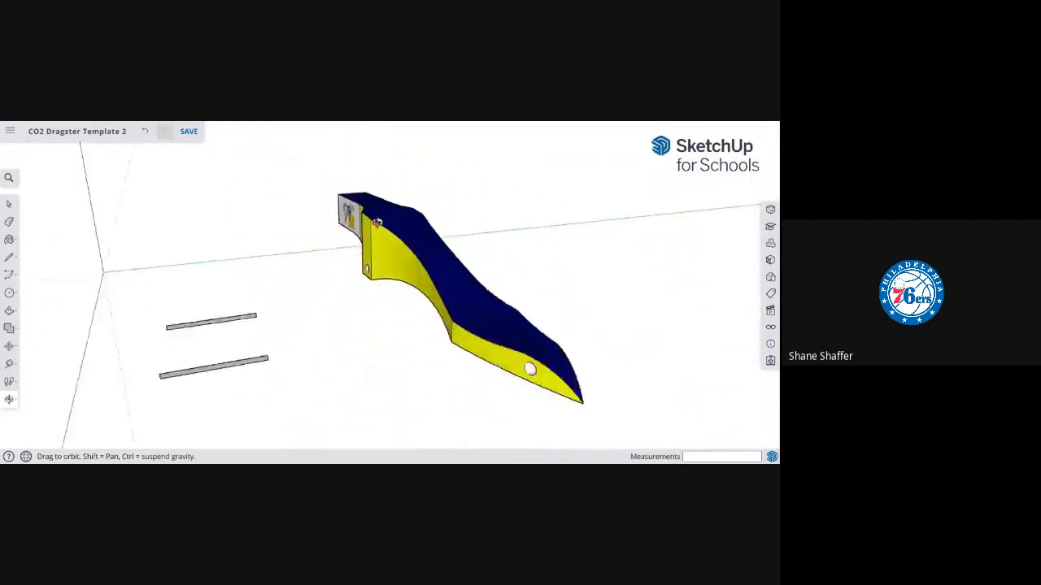
drag(377, 222, 377, 247)
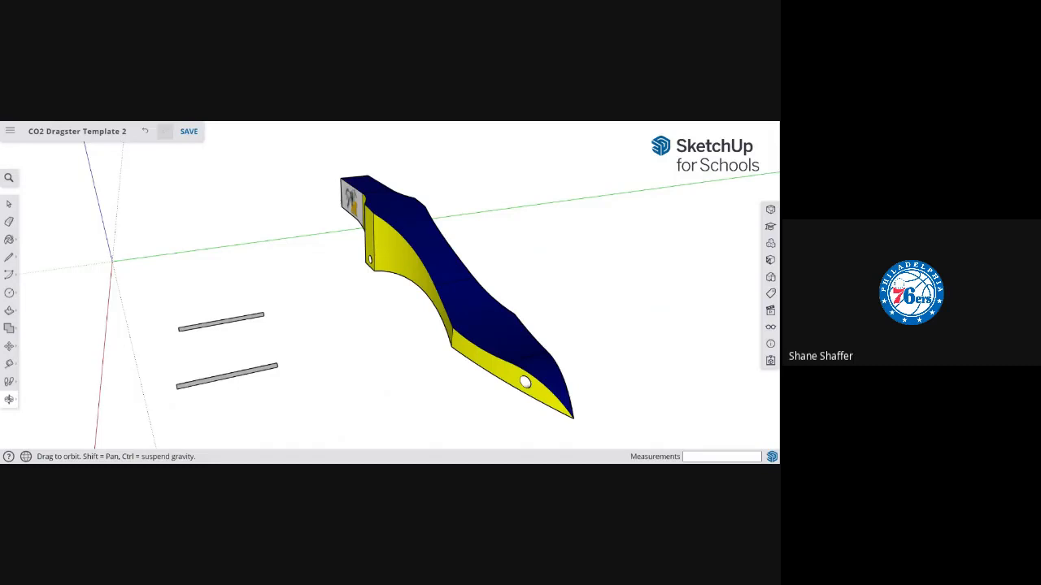
- Search the 3D Warehouse components for "Wheels" and look through the first page of results
click(770, 243)
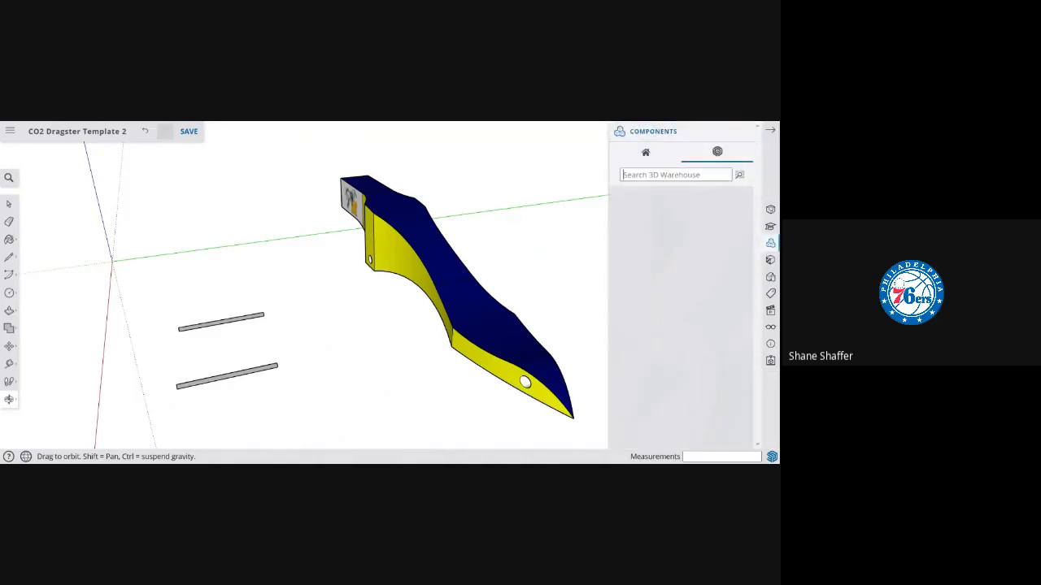
text(Wheels)
key(Return)
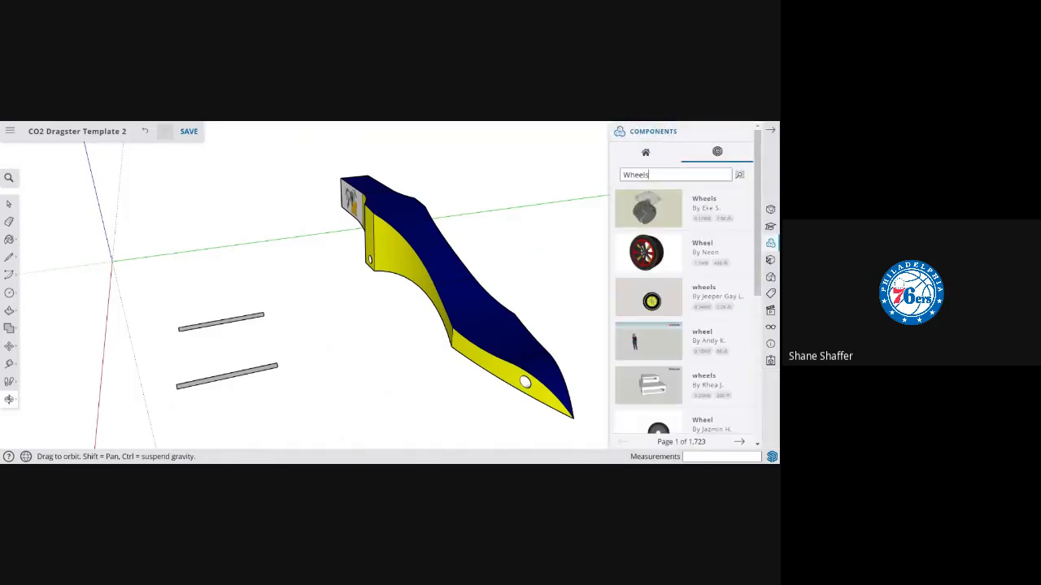
scroll(680, 280, down, 5)
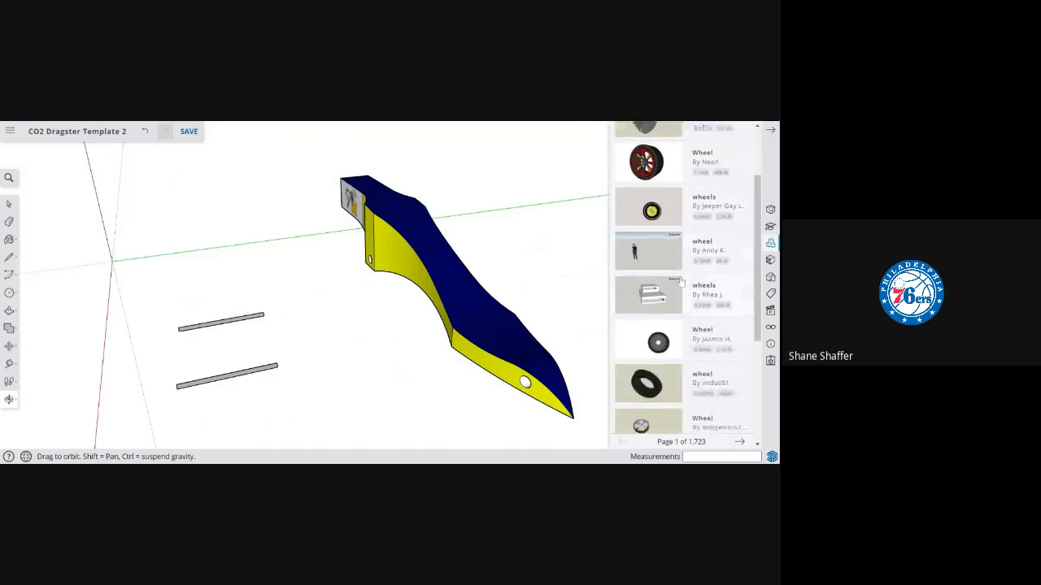
scroll(681, 280, down, 1)
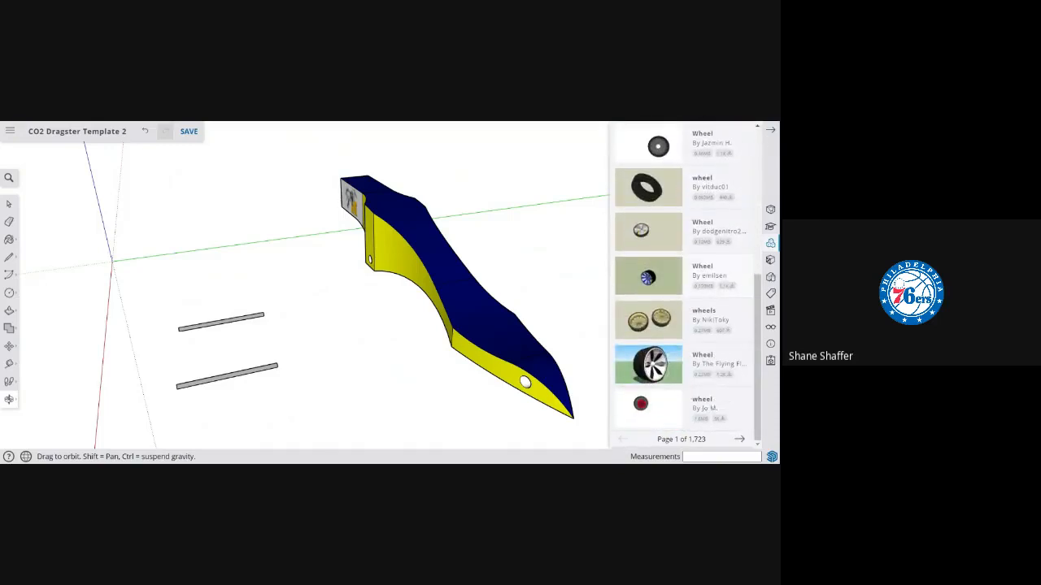
scroll(681, 281, up, 6)
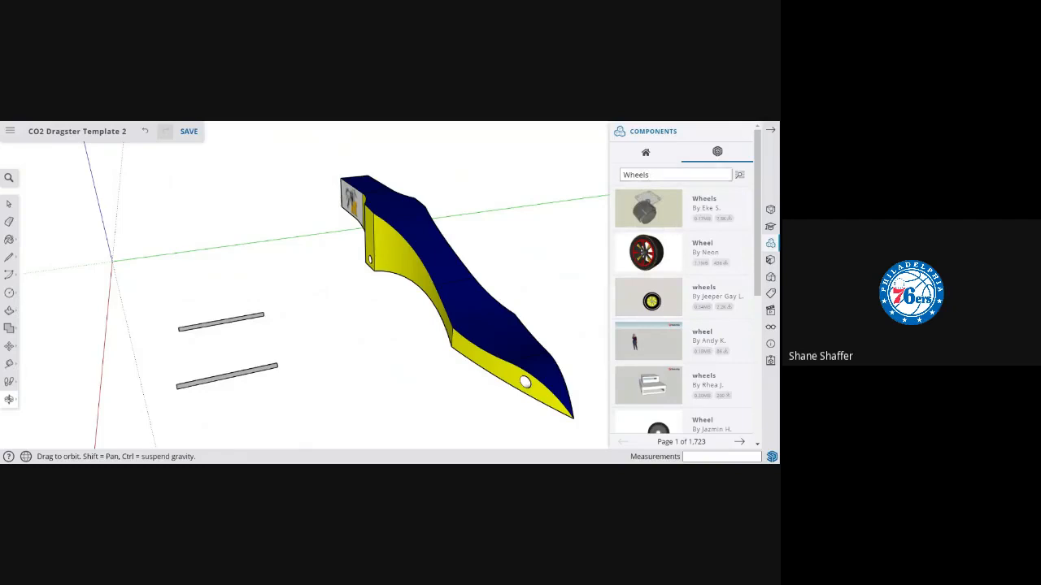
- Browse the wheel results up to page 5, try importing a large black wheel model there, and cancel the import
double_click(646, 174)
text(whee)
scroll(667, 326, down, 5)
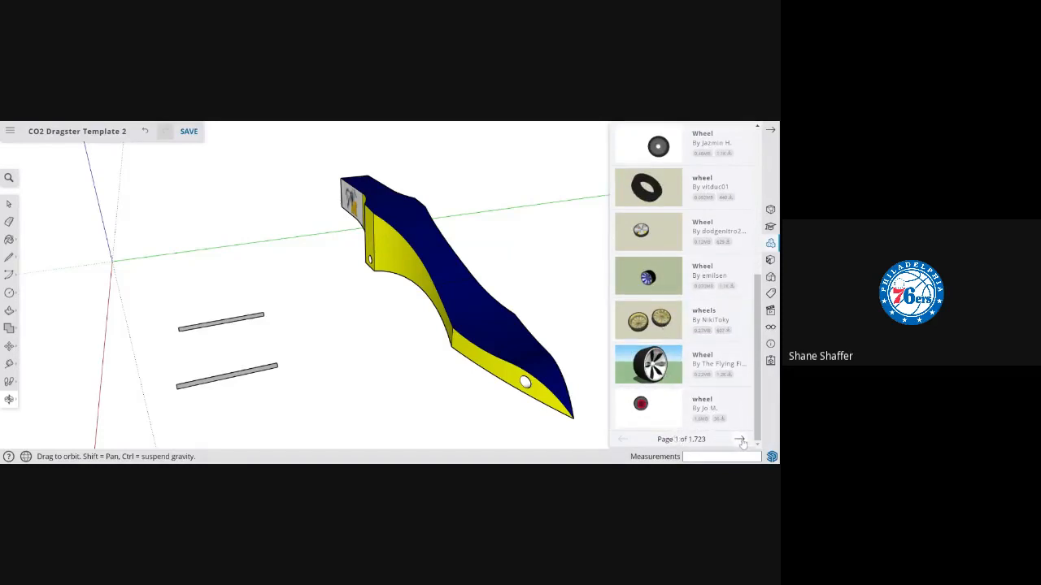
click(740, 440)
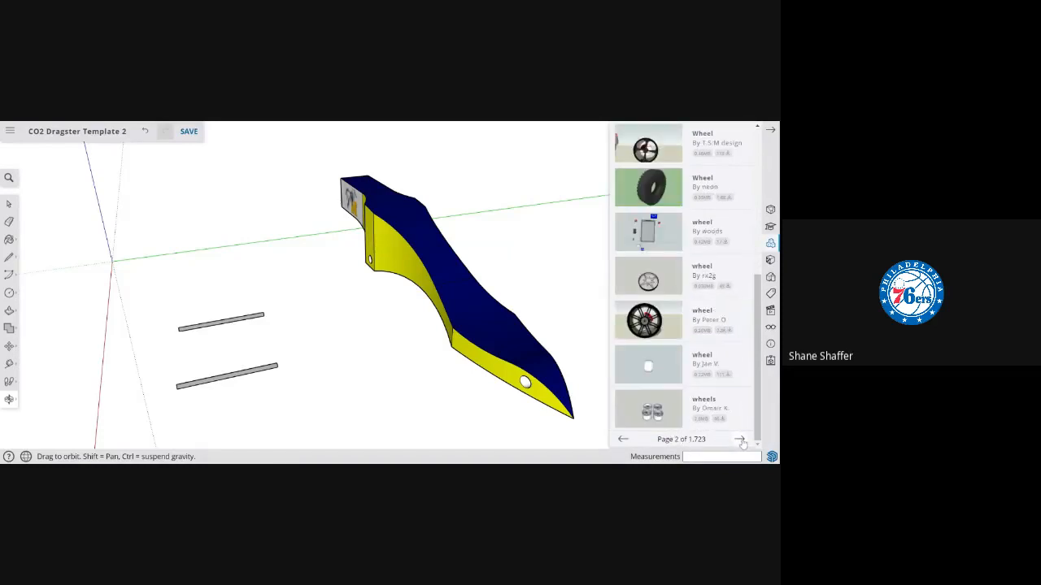
click(740, 440)
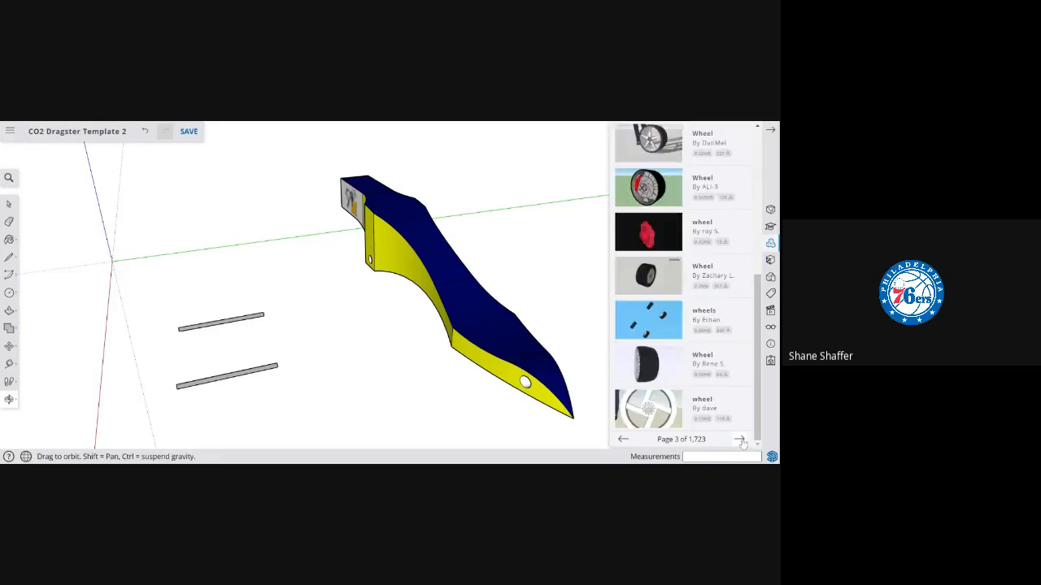
click(740, 440)
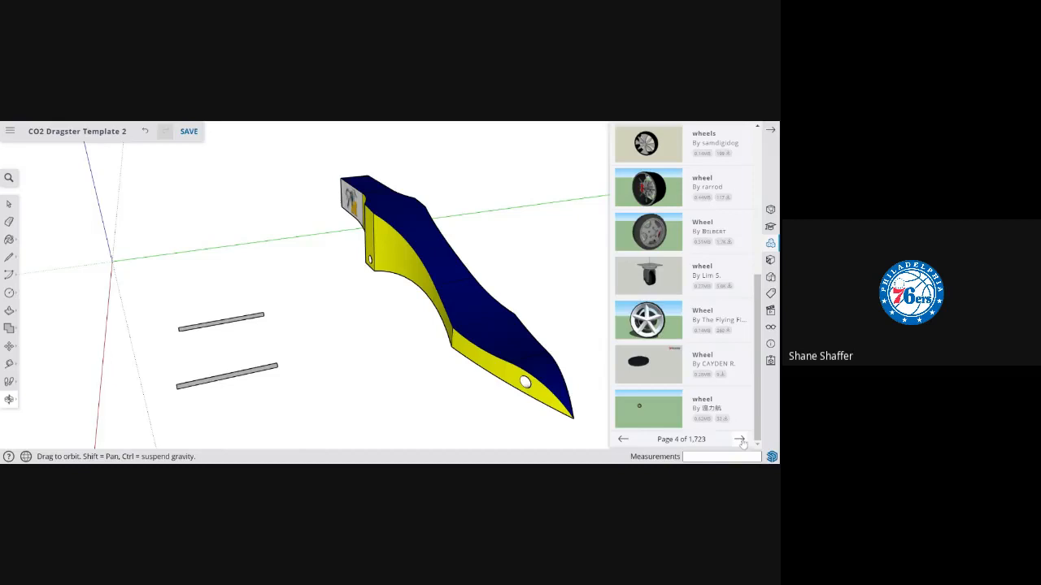
click(740, 440)
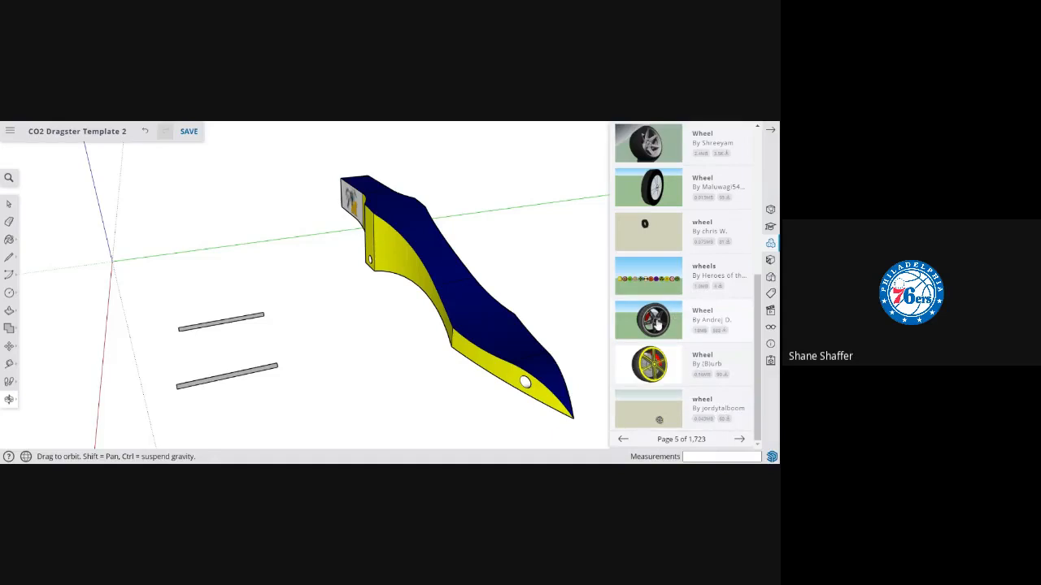
click(660, 348)
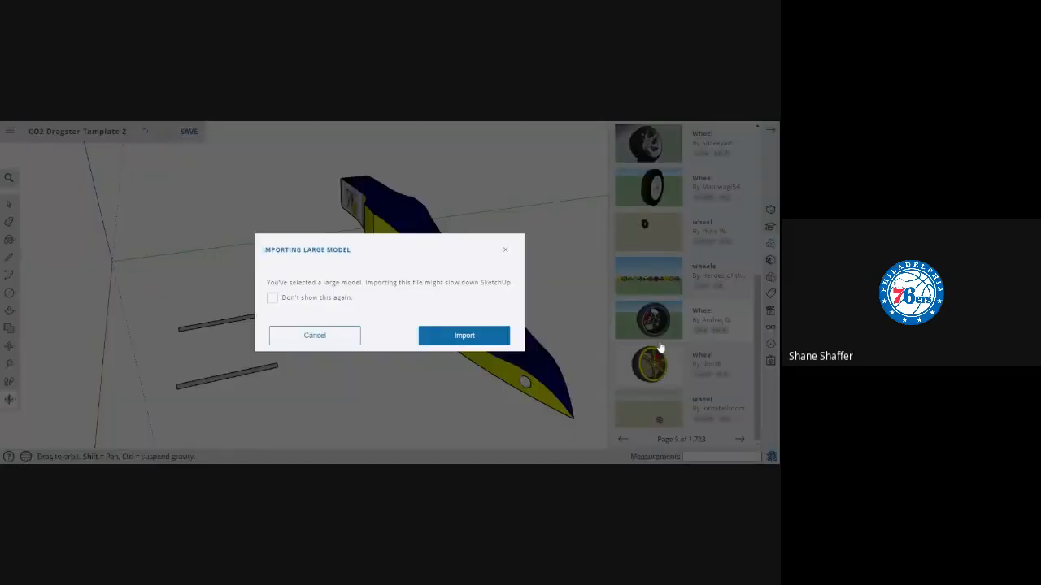
click(321, 335)
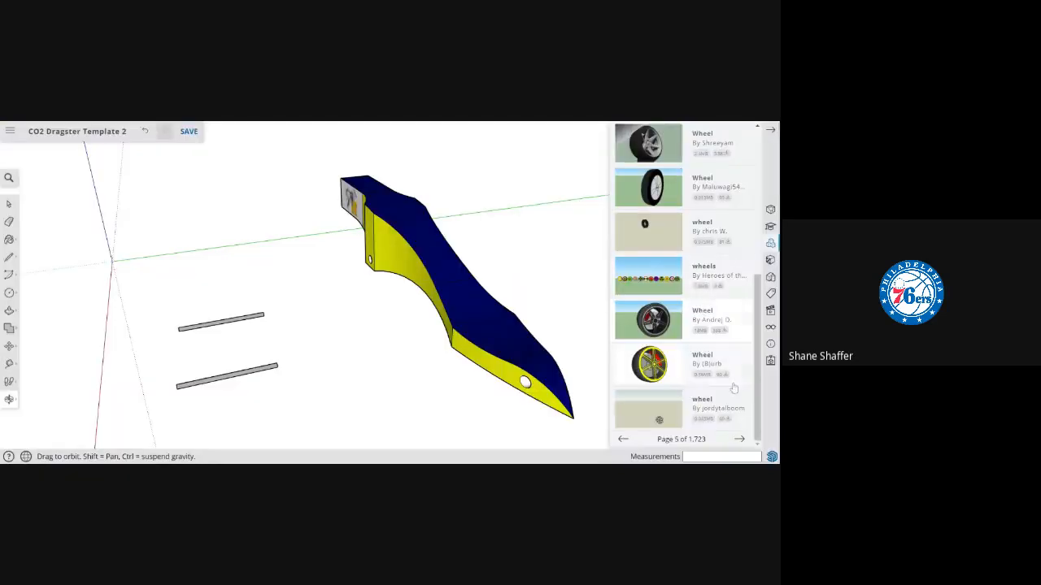
- Insert the five-spoke wheel from page 7 of the results beside the axle rods and close the components library
click(739, 439)
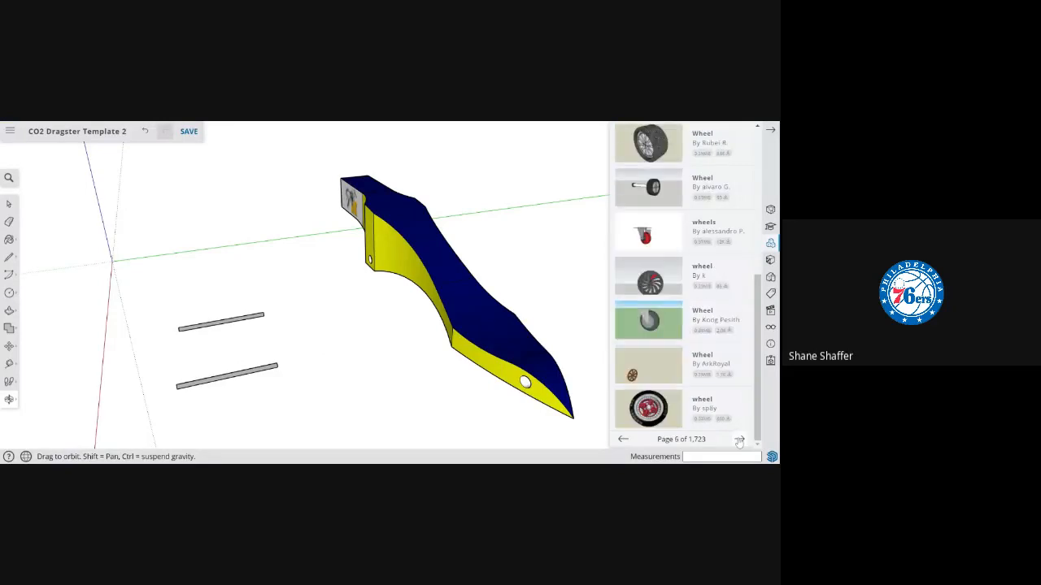
click(739, 440)
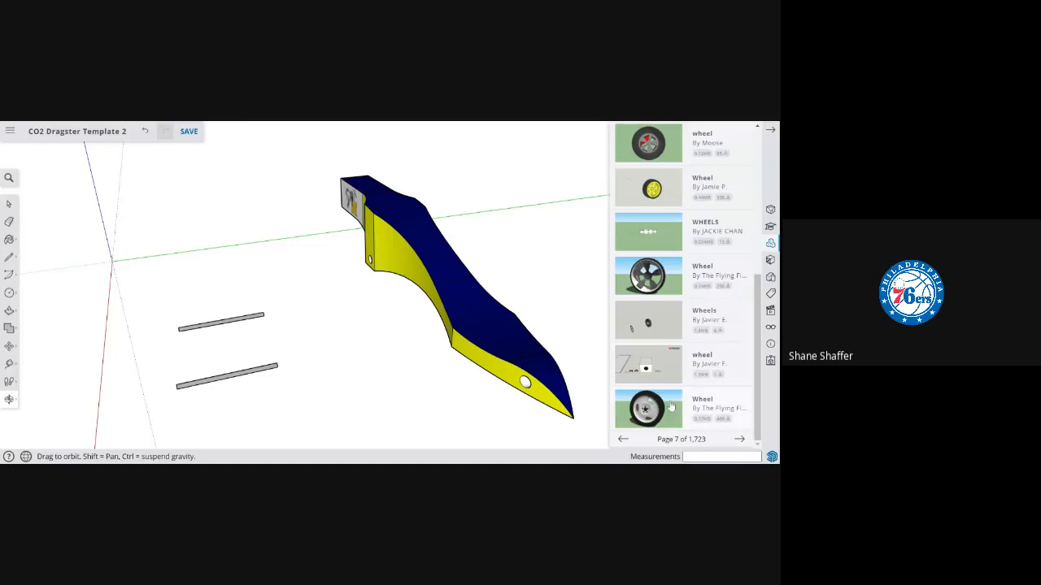
click(648, 279)
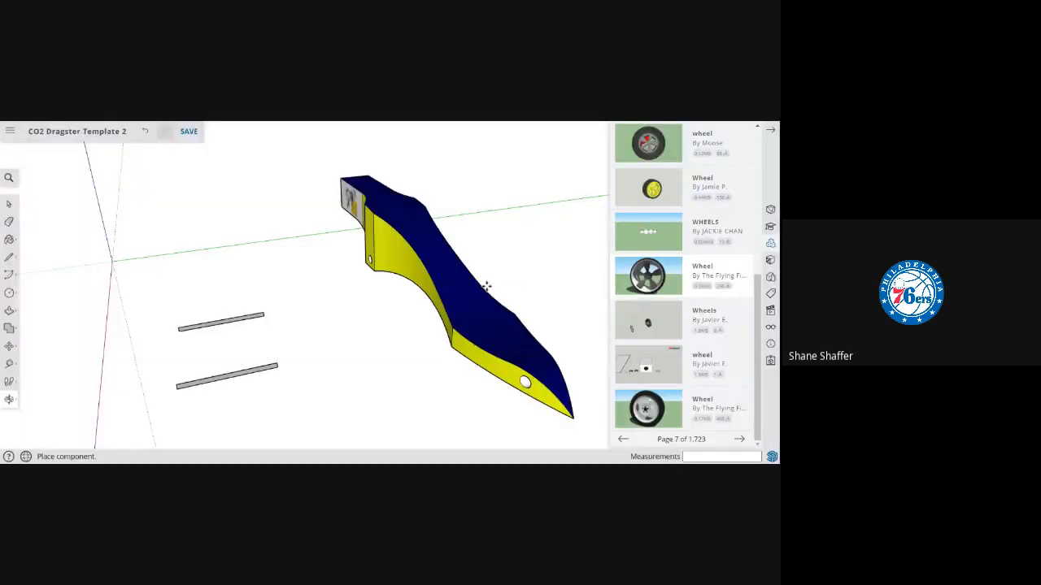
click(189, 293)
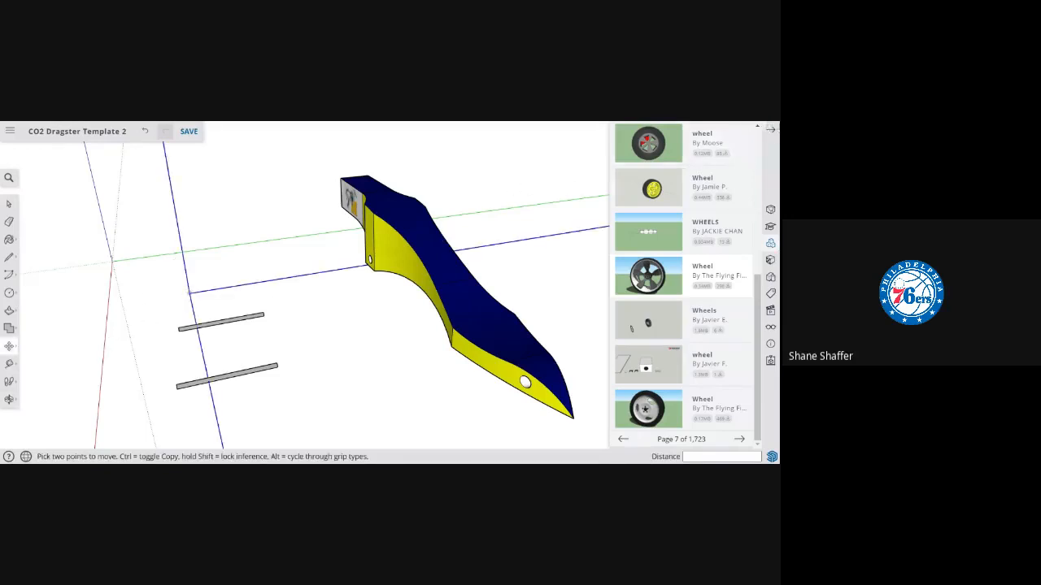
click(771, 131)
- Fit the whole model in view and orbit around the inserted wheel to examine its spoked face
scroll(624, 235, up, 5)
scroll(623, 235, down, 10)
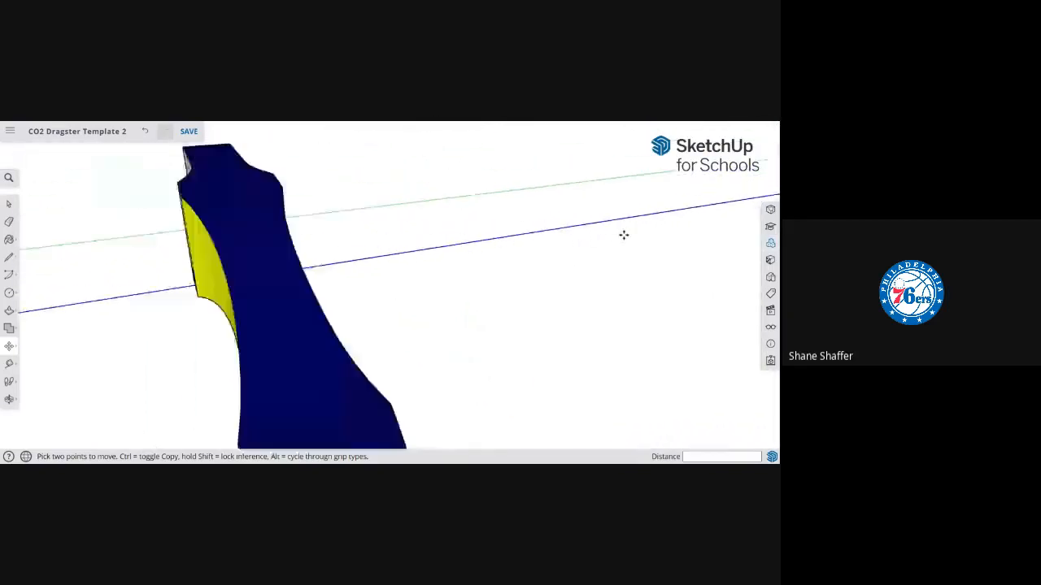
scroll(624, 235, down, 3)
key(o)
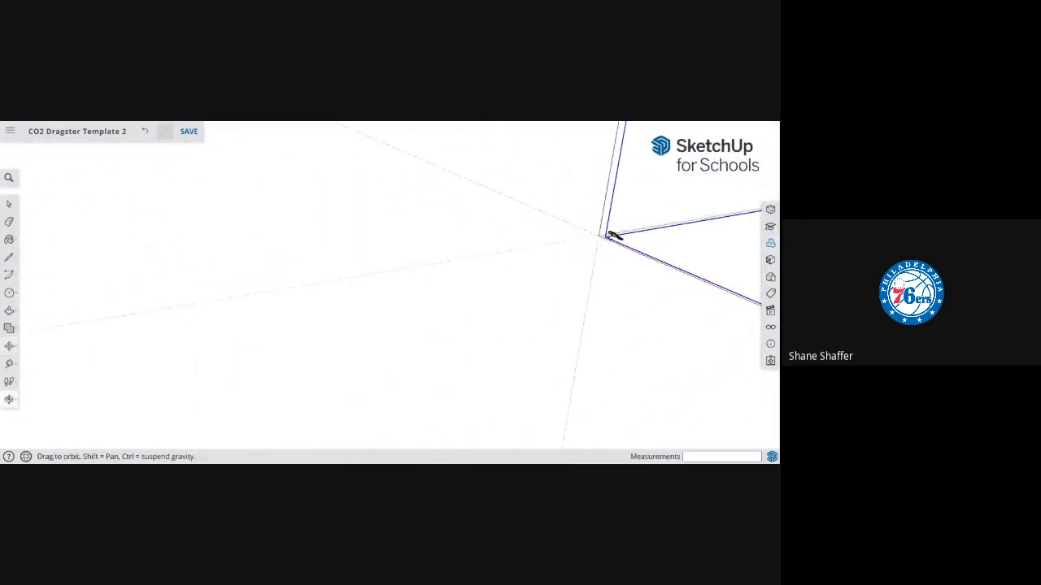
drag(658, 232, 528, 247)
mouse_move(12, 399)
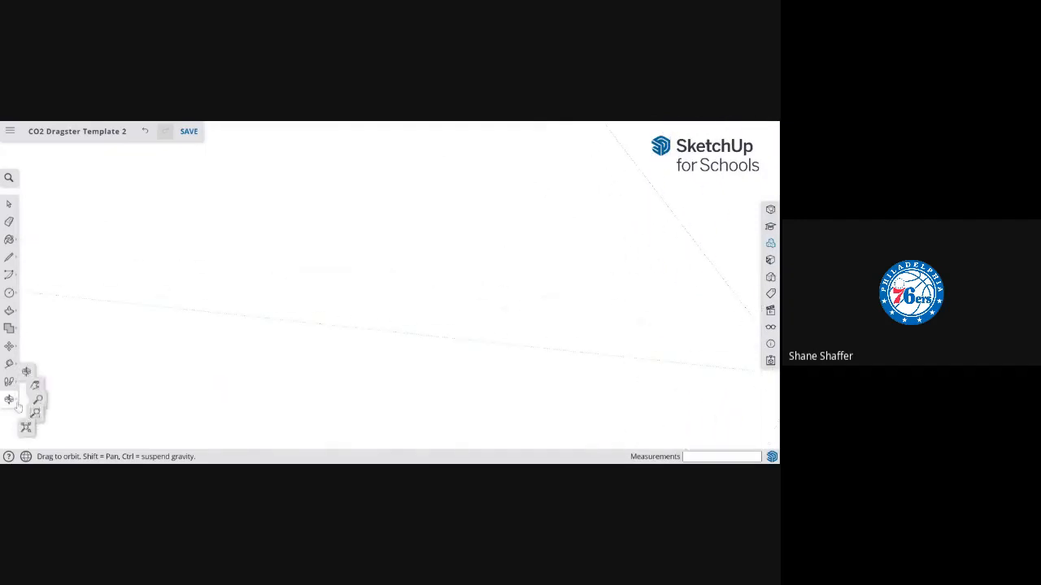
click(36, 440)
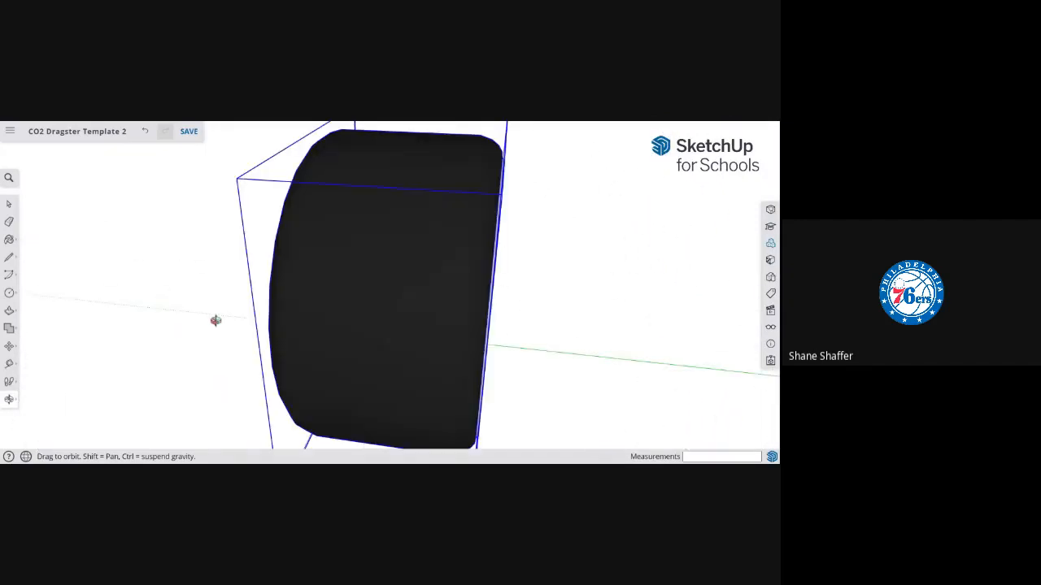
drag(215, 320, 399, 328)
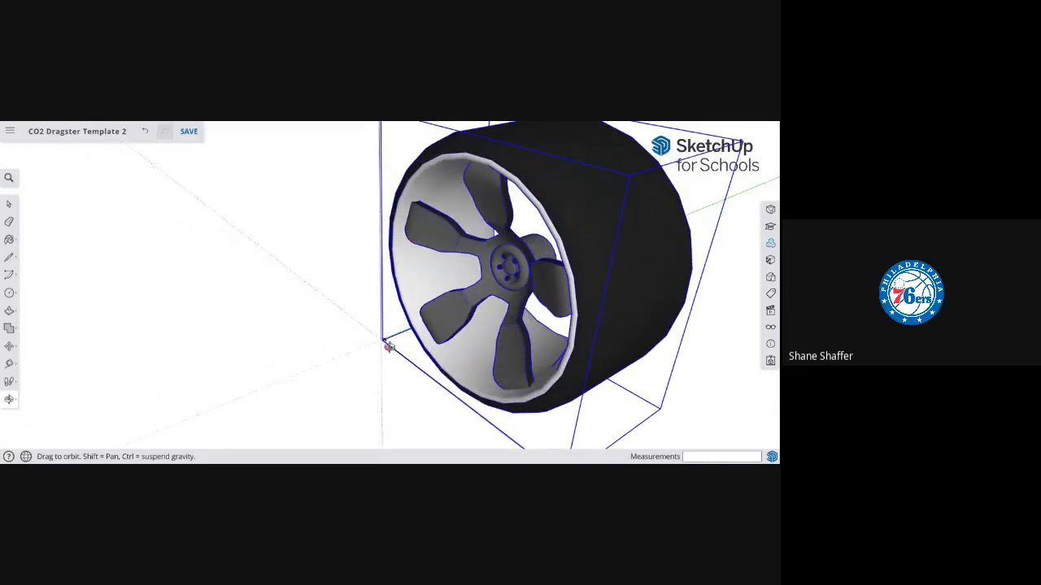
- Scale the selected wheel uniformly from its corner by a factor of about -0.12
key(space)
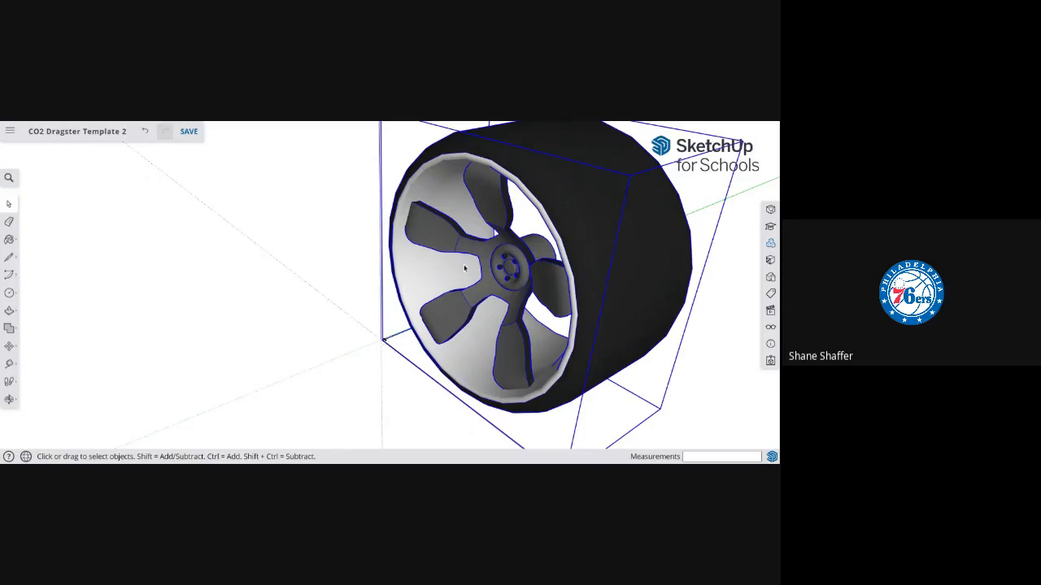
click(10, 347)
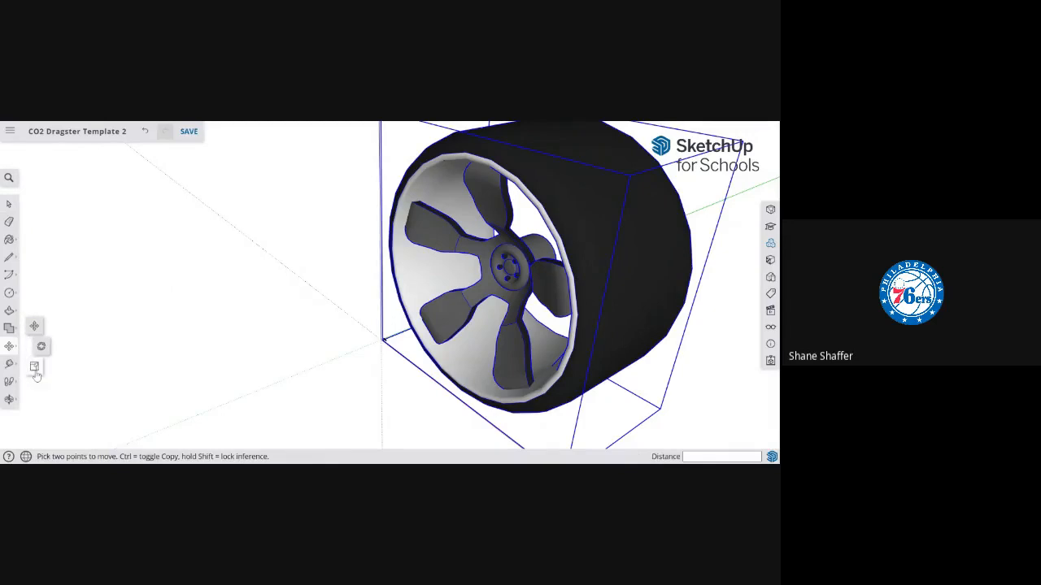
click(34, 366)
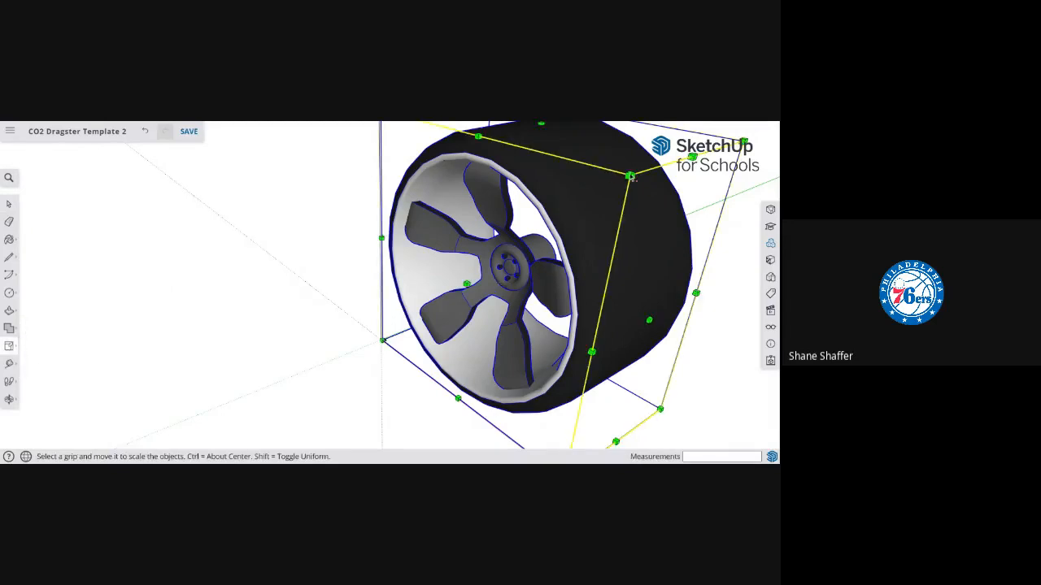
drag(629, 175, 385, 340)
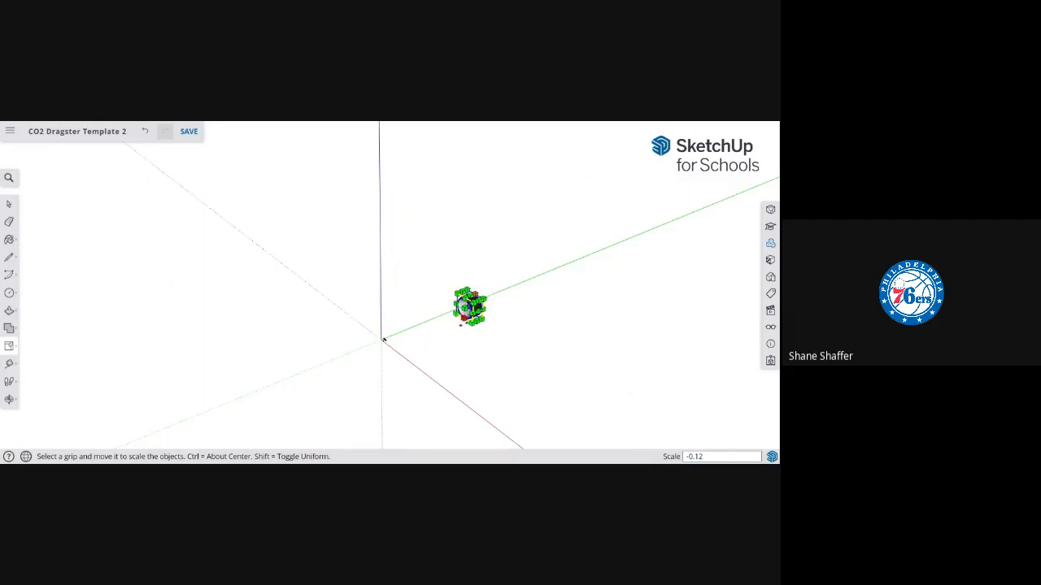
scroll(461, 341, up, 6)
scroll(461, 341, up, 1)
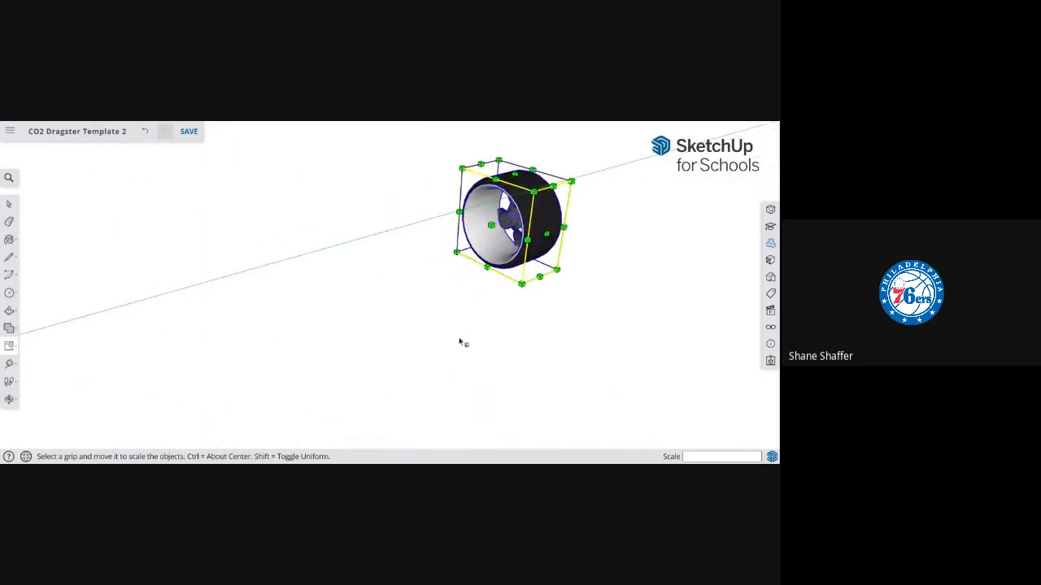
- Shrink the wheel again with a uniform Scale factor of about 0.39
right_click(460, 341)
click(523, 195)
drag(534, 201, 492, 218)
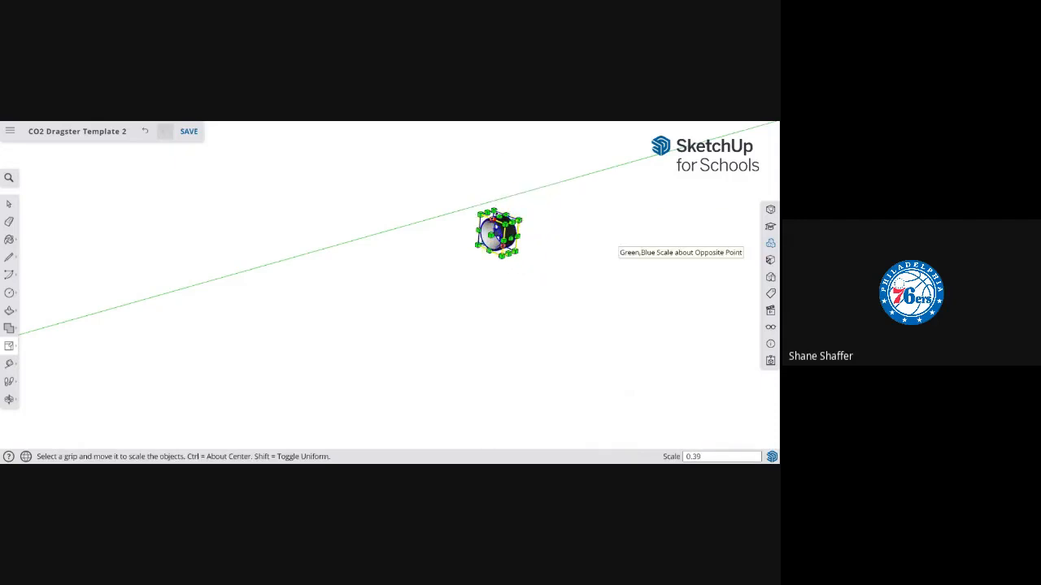
- Move the wheel about 8' 9 3/16" closer to the dragster, beside the red axis
key(m)
click(494, 232)
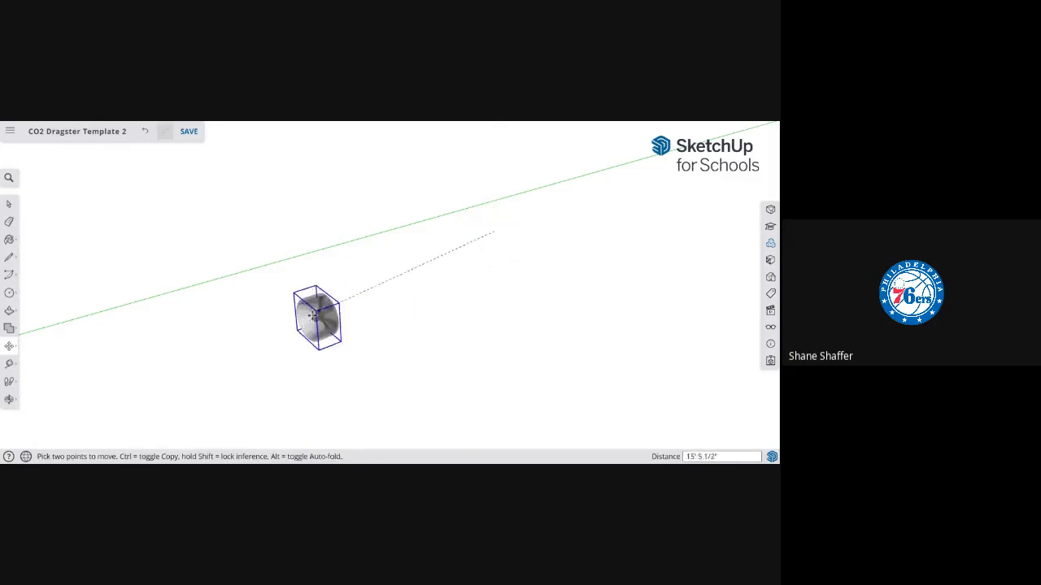
shift+middle_drag(115, 355, 341, 242)
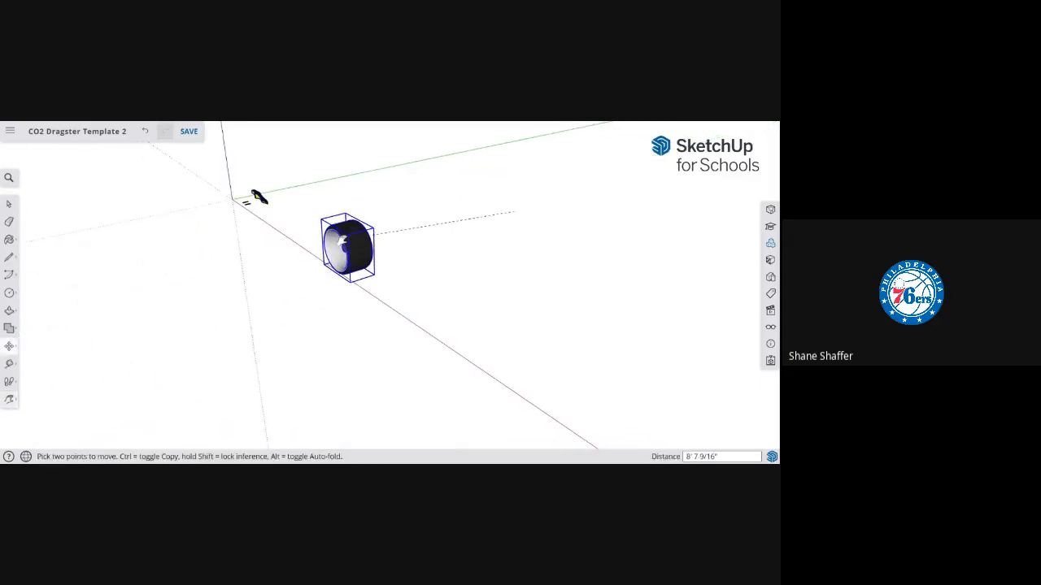
click(343, 244)
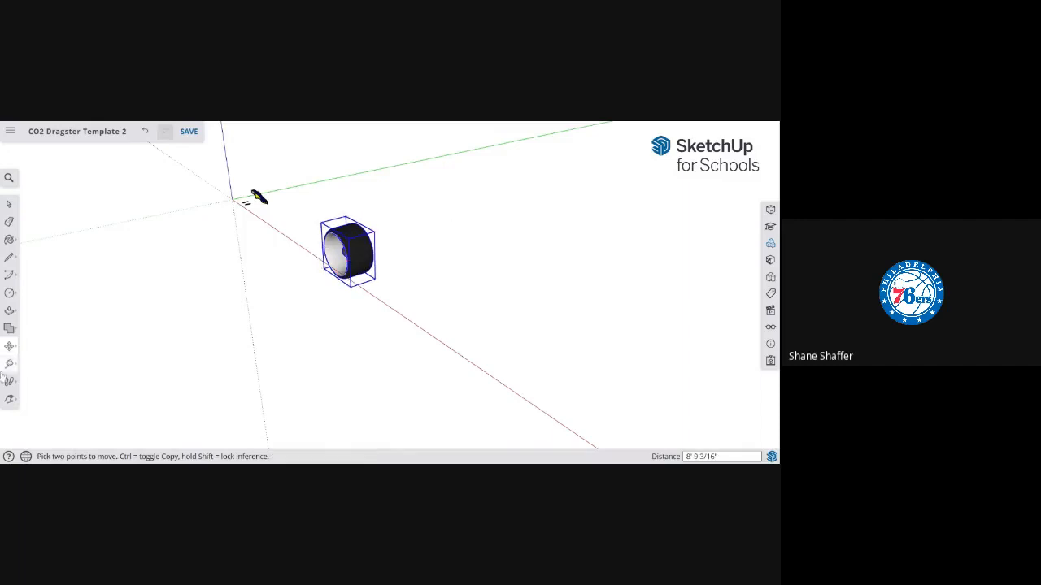
- Scale the wheel down twice more from its corners until it is roughly comparable in size to the dragster
click(10, 347)
click(34, 367)
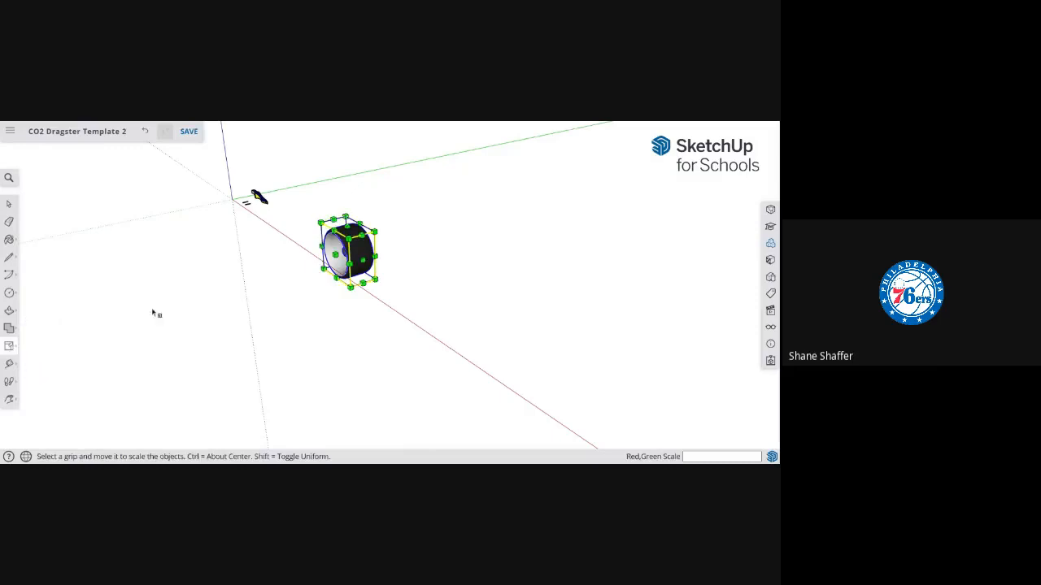
drag(347, 239, 309, 260)
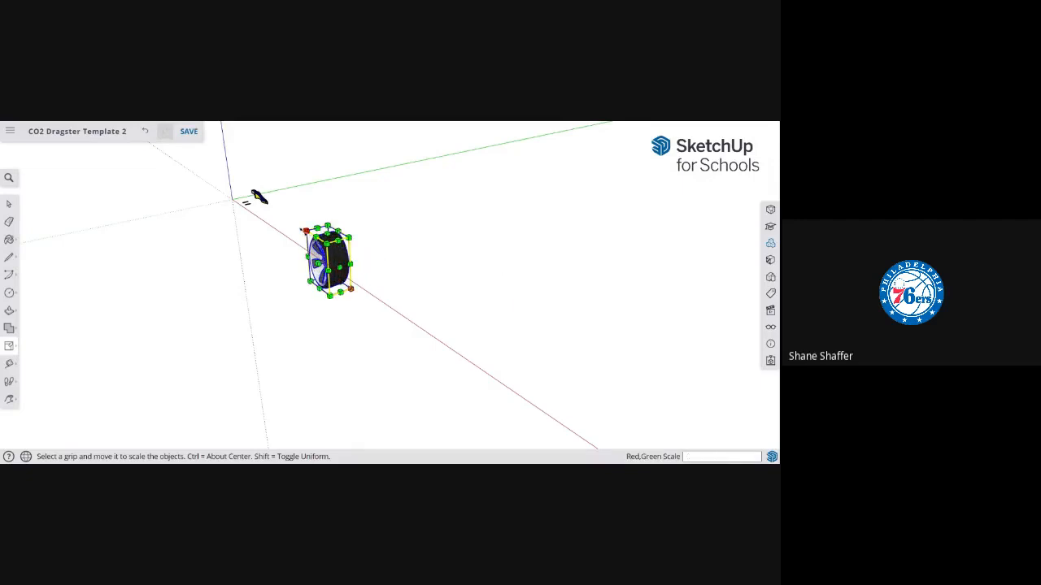
drag(304, 232, 333, 286)
scroll(334, 287, up, 6)
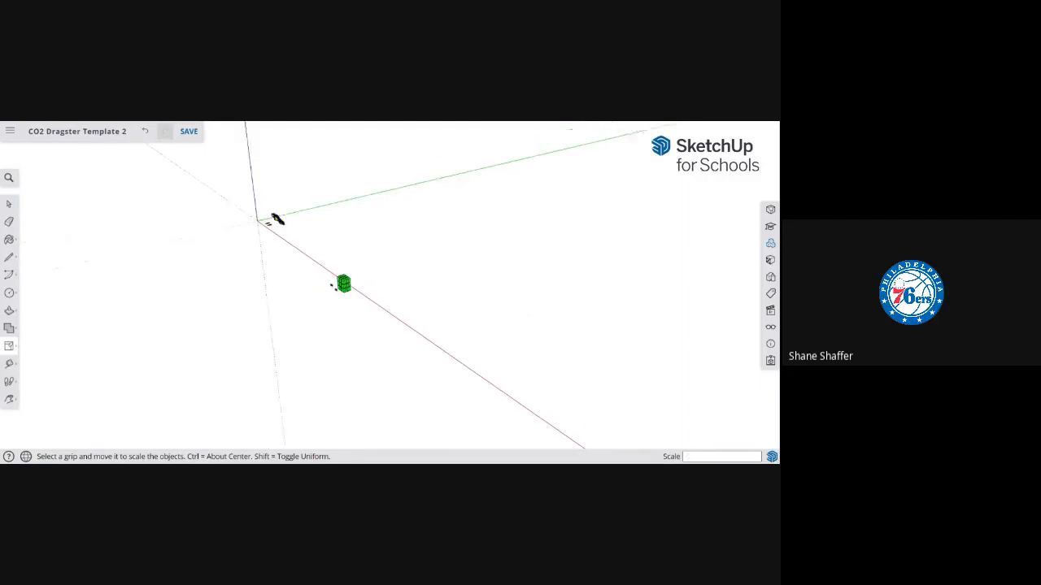
- Move the small wheel about 14' 2 1/4" back along the red axis toward the dragster
key(m)
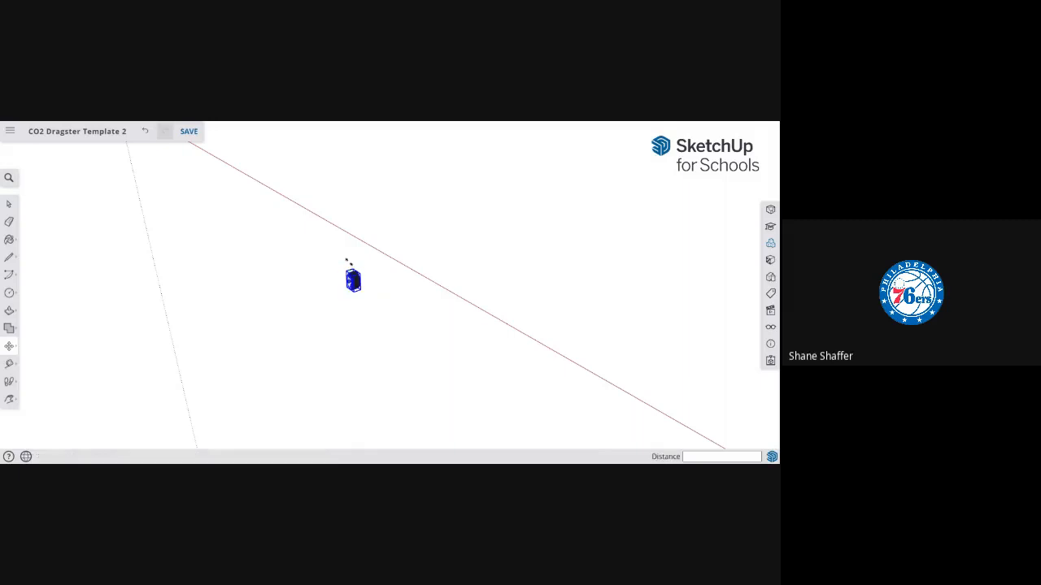
click(353, 280)
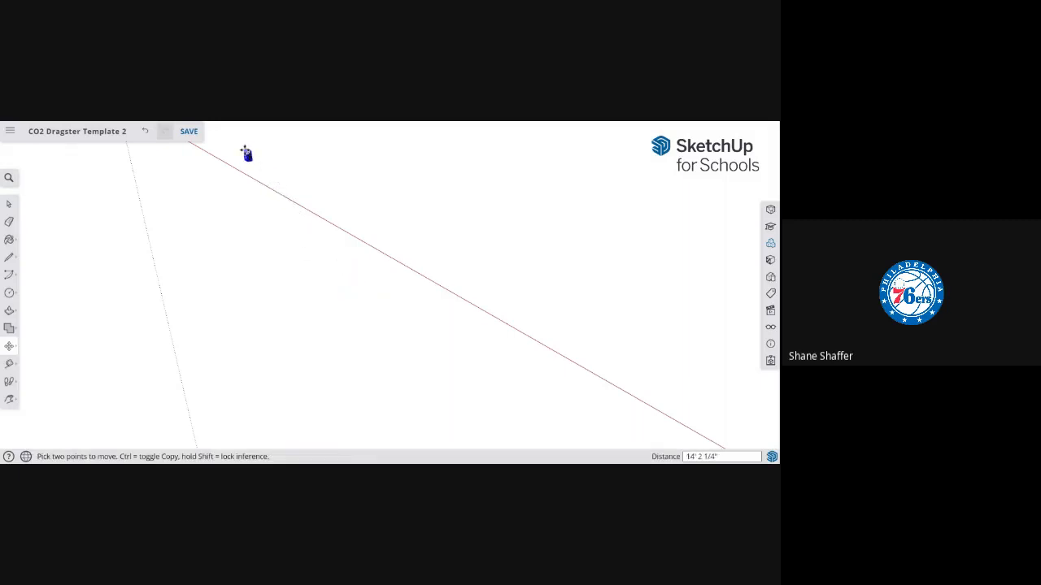
shift+middle_drag(245, 152, 276, 207)
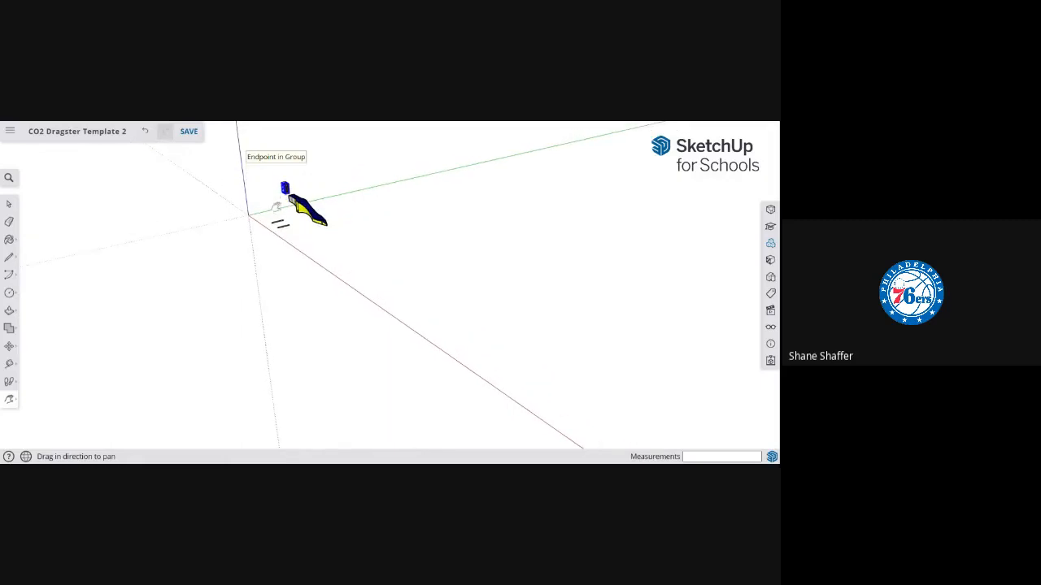
scroll(279, 213, up, 5)
scroll(279, 213, down, 3)
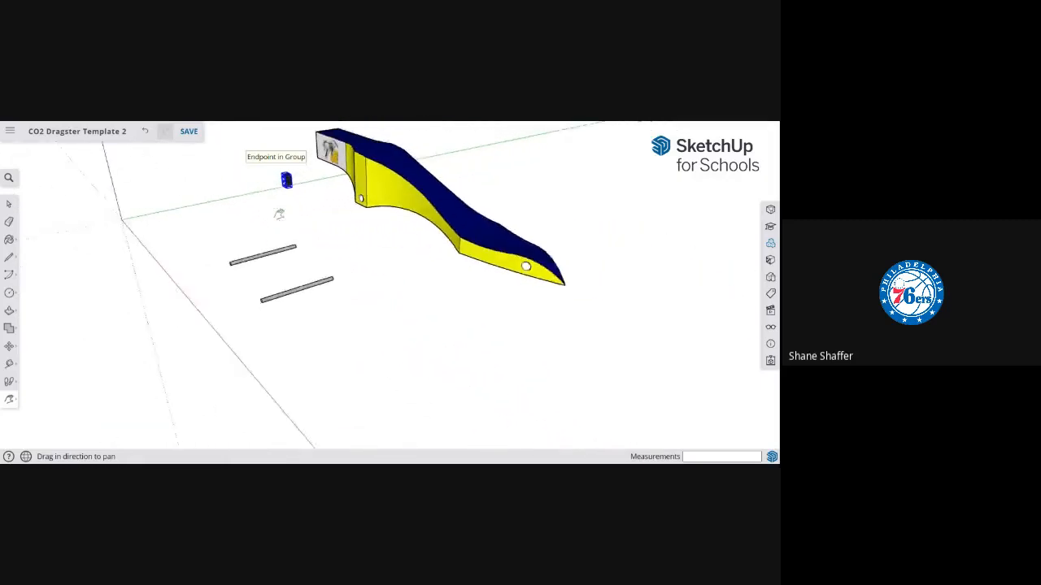
- Move the wheel about 19' 3/4" onto the axle hole at the logo end of the dragster
key(space)
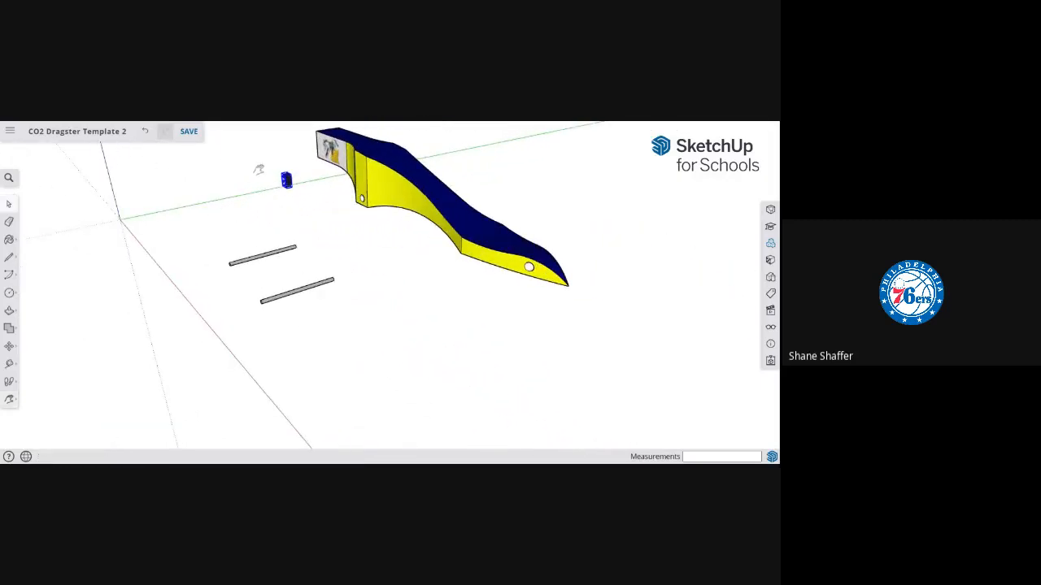
key(m)
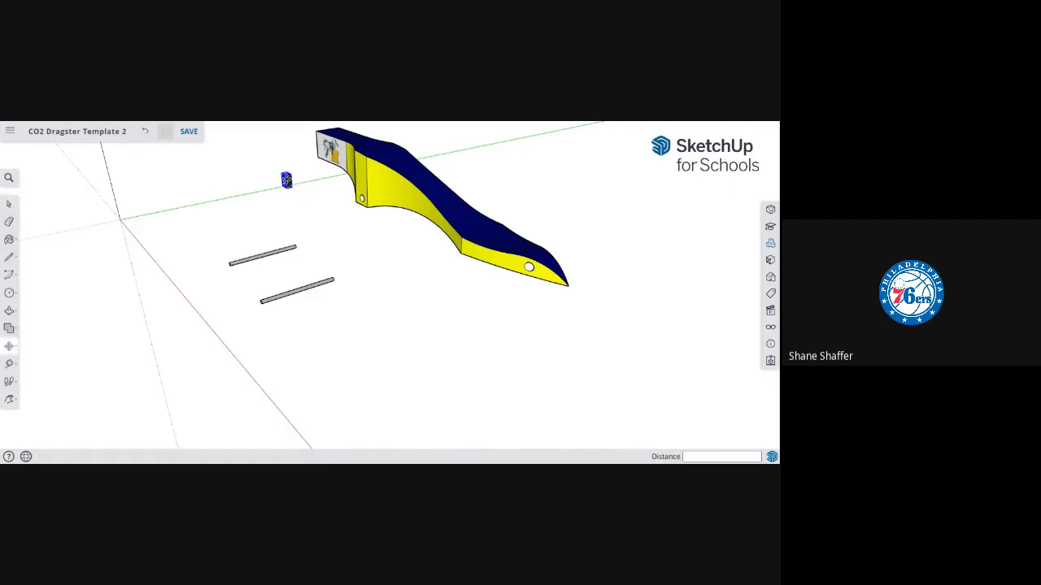
click(286, 180)
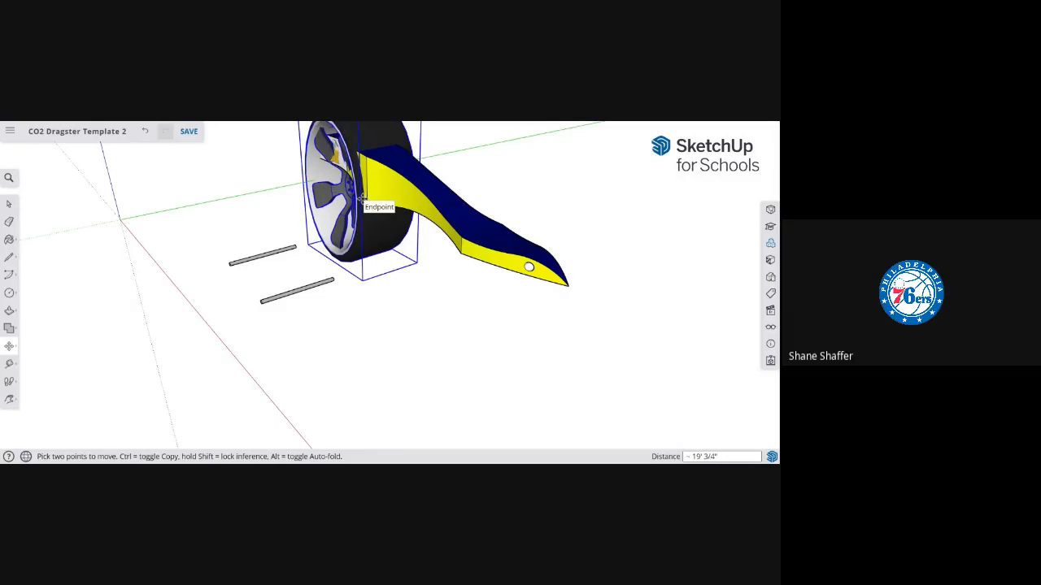
click(362, 199)
- Shrink the wheel from its corner grips in several passes, the last with a uniform factor of about 0.50
click(9, 347)
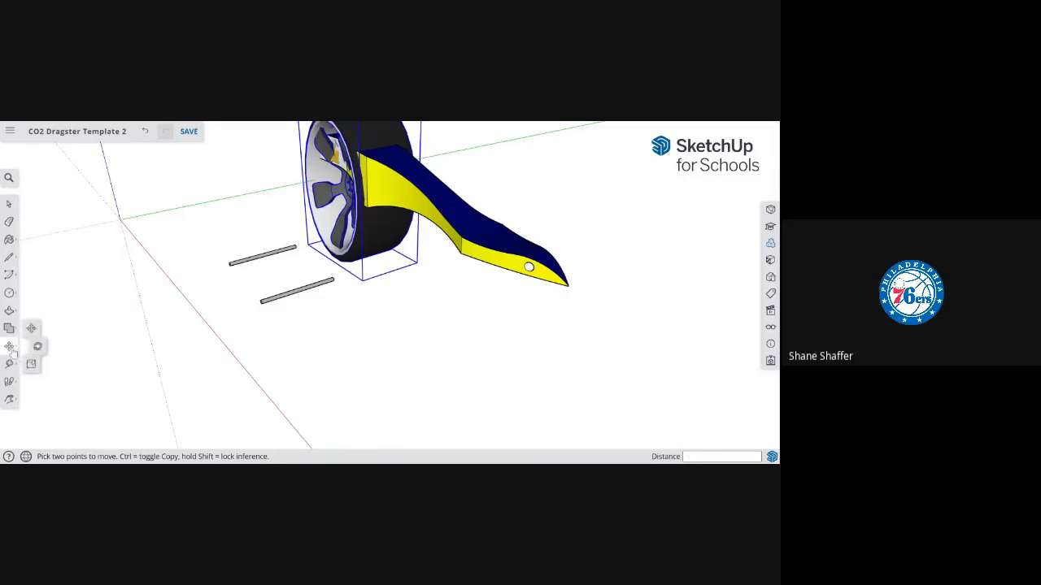
click(35, 367)
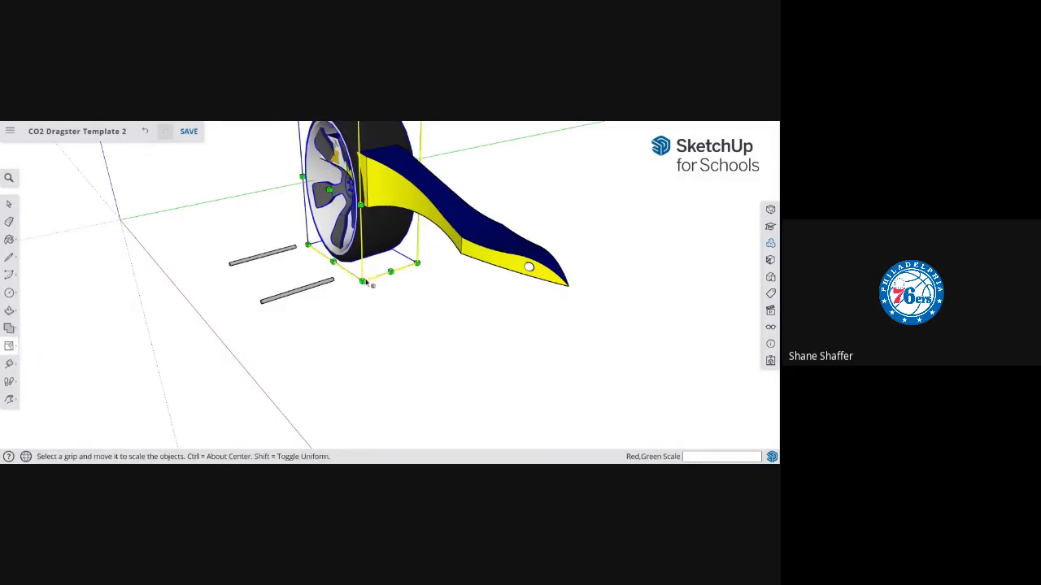
drag(363, 280, 362, 272)
drag(317, 242, 322, 237)
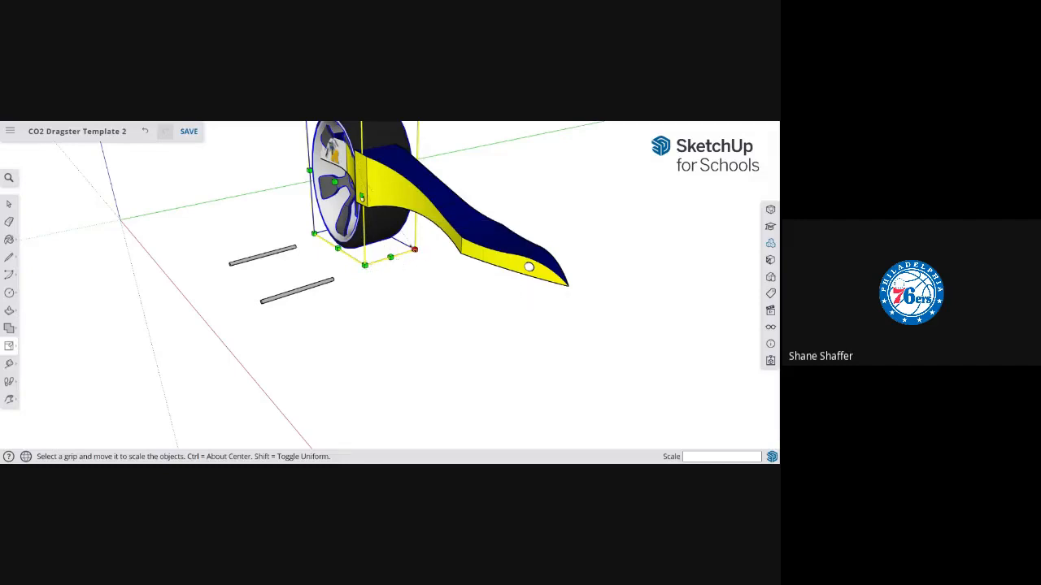
drag(391, 258, 334, 180)
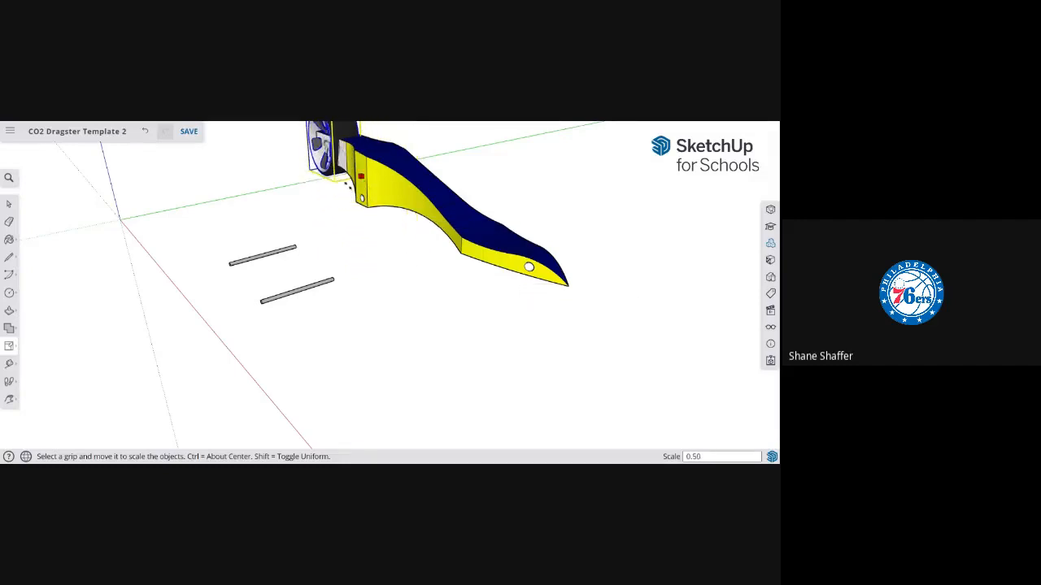
- Move the wheel about 8 9/16" off the dragster body into the open space by the two axle rods
key(m)
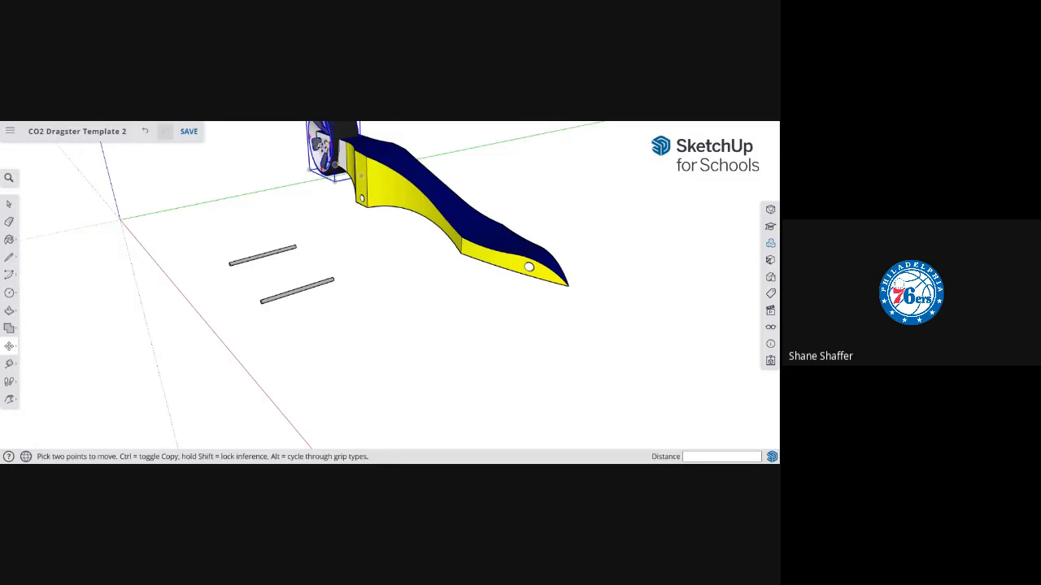
click(329, 128)
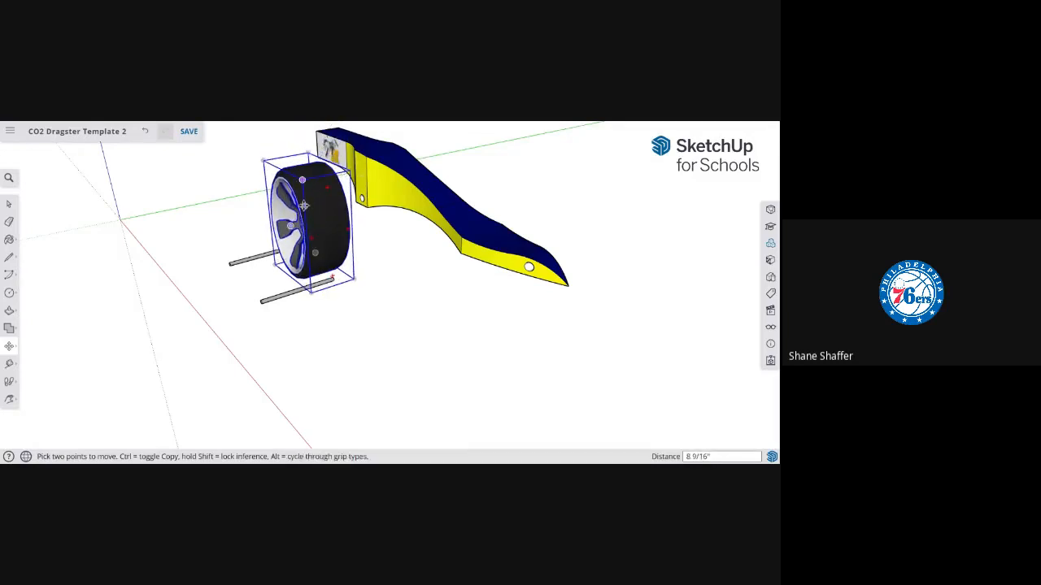
click(305, 220)
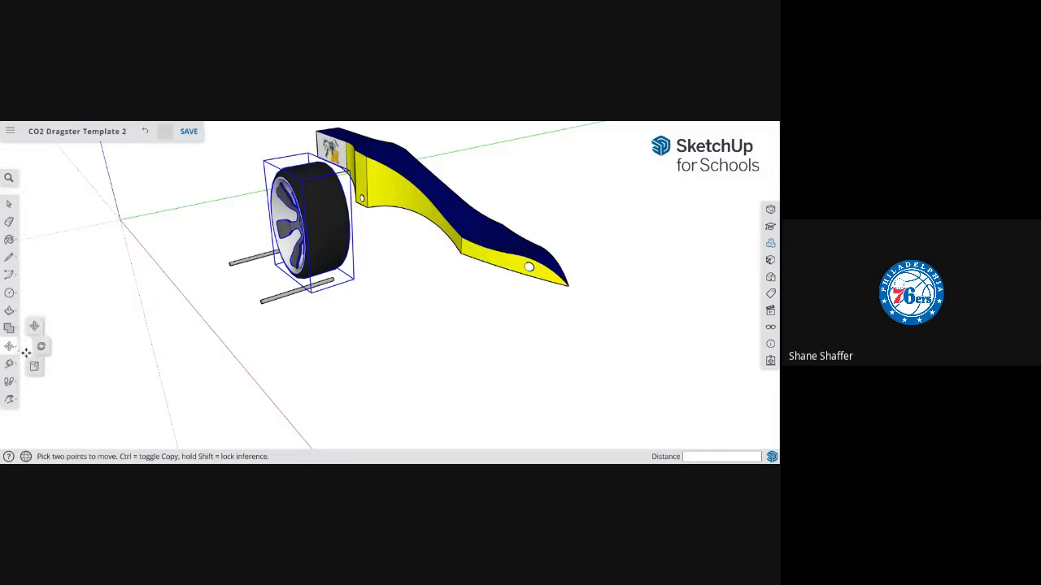
- Scale the wheel uniformly by about 0.62 and stretch it along the red axis by about 1.50 to make it round
click(9, 346)
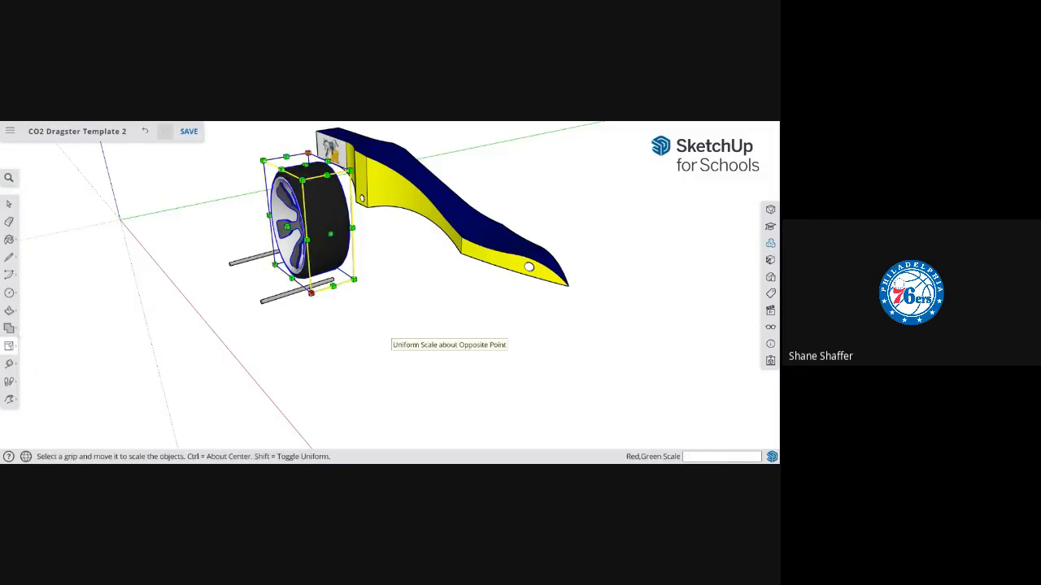
drag(355, 281, 331, 230)
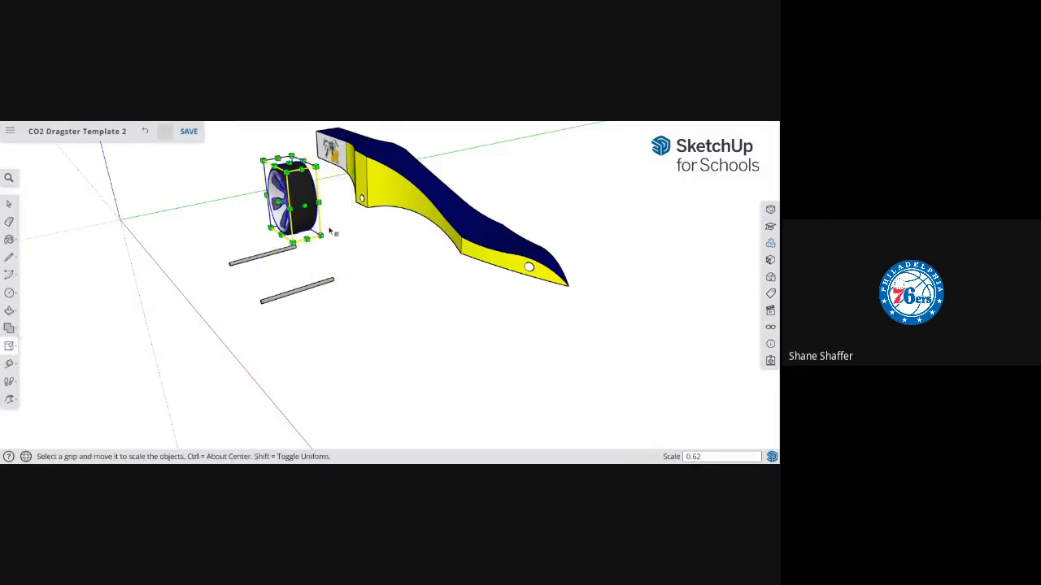
key(o)
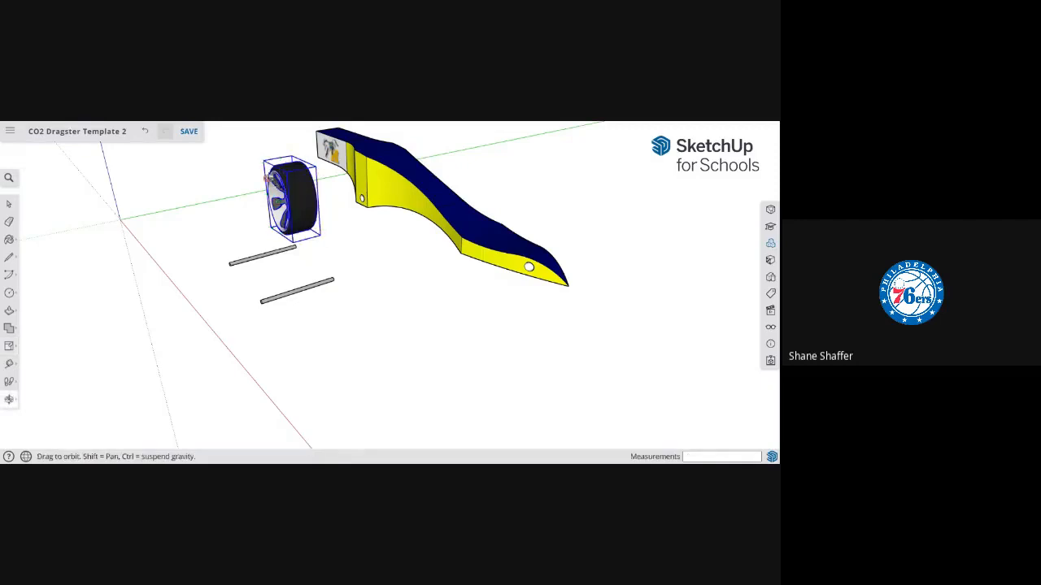
drag(268, 177, 456, 158)
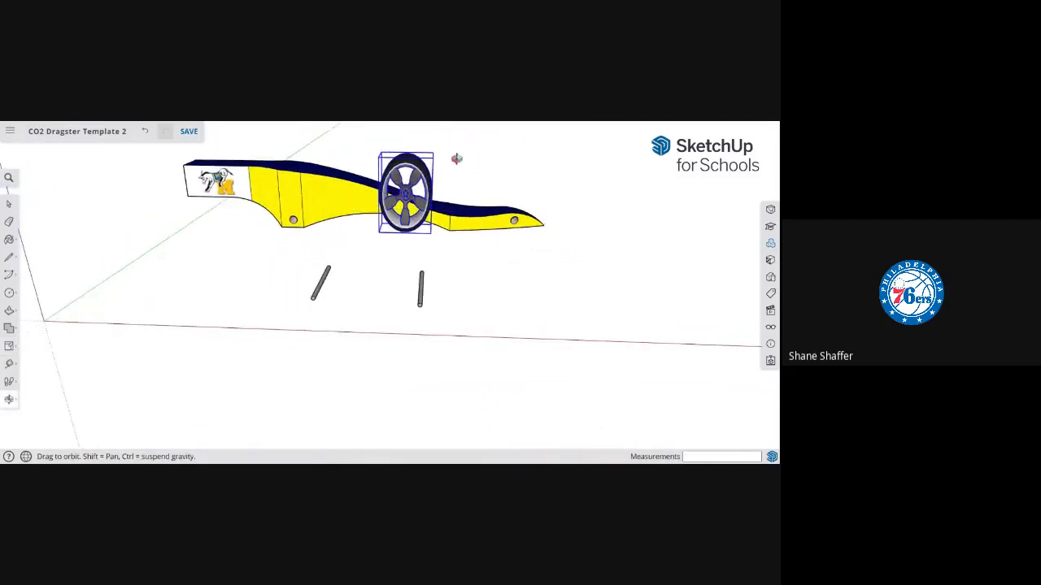
click(10, 345)
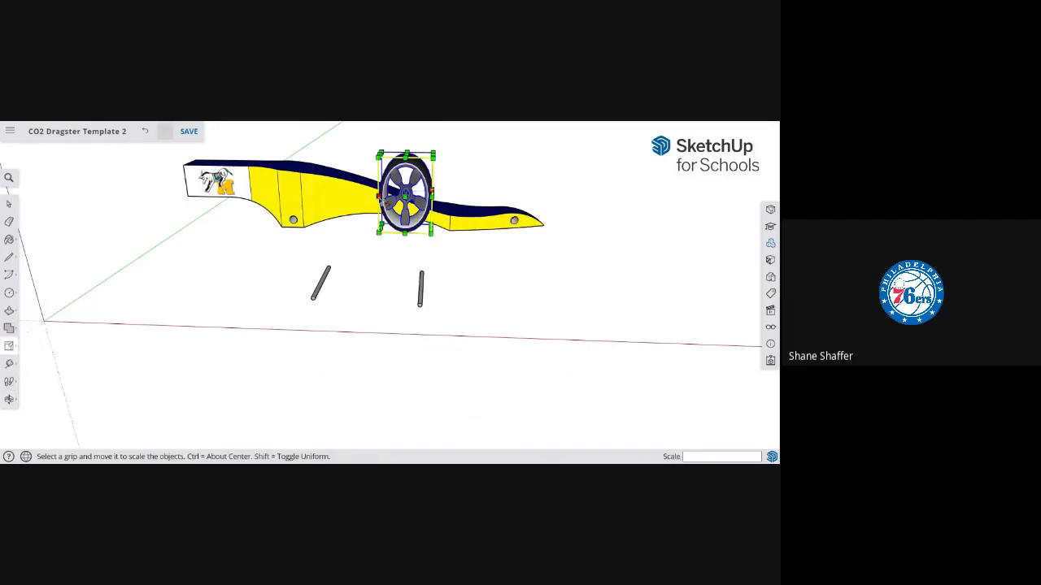
drag(379, 196, 353, 197)
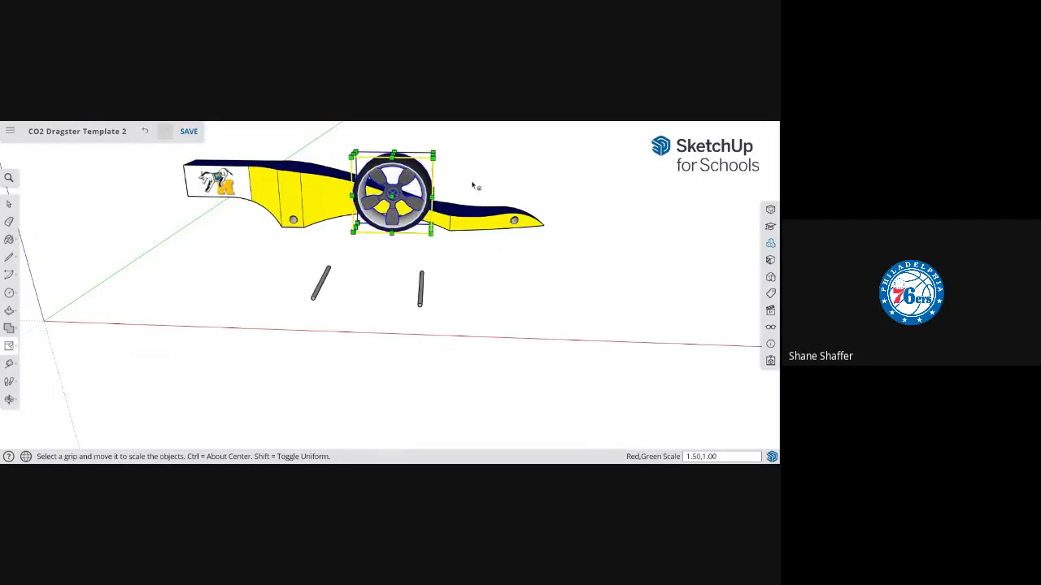
- Move the wheel beside the logo end of the dragster, clear of the axle rods
key(o)
drag(466, 174, 354, 226)
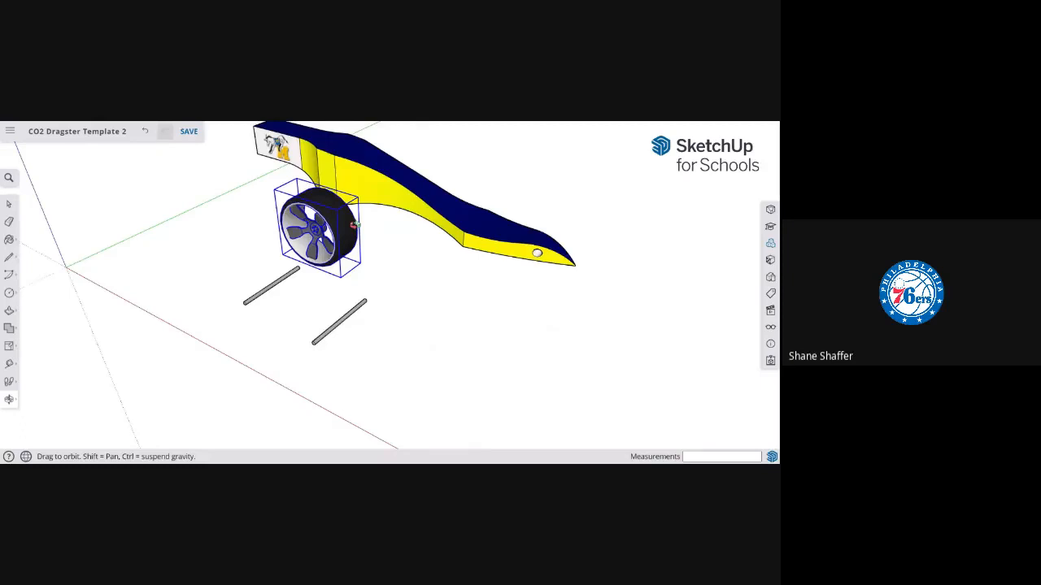
drag(353, 225, 314, 233)
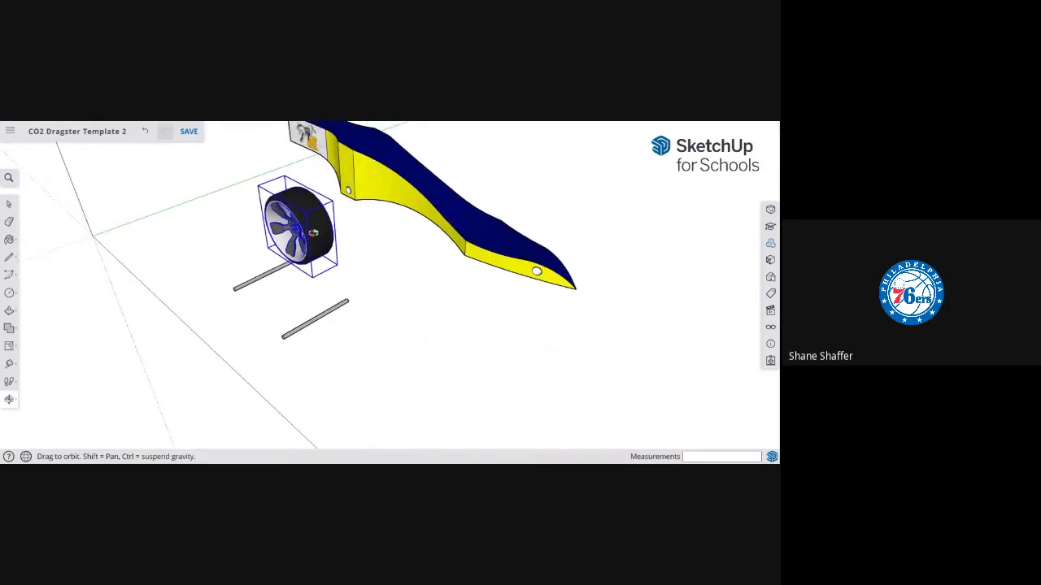
key(m)
click(313, 232)
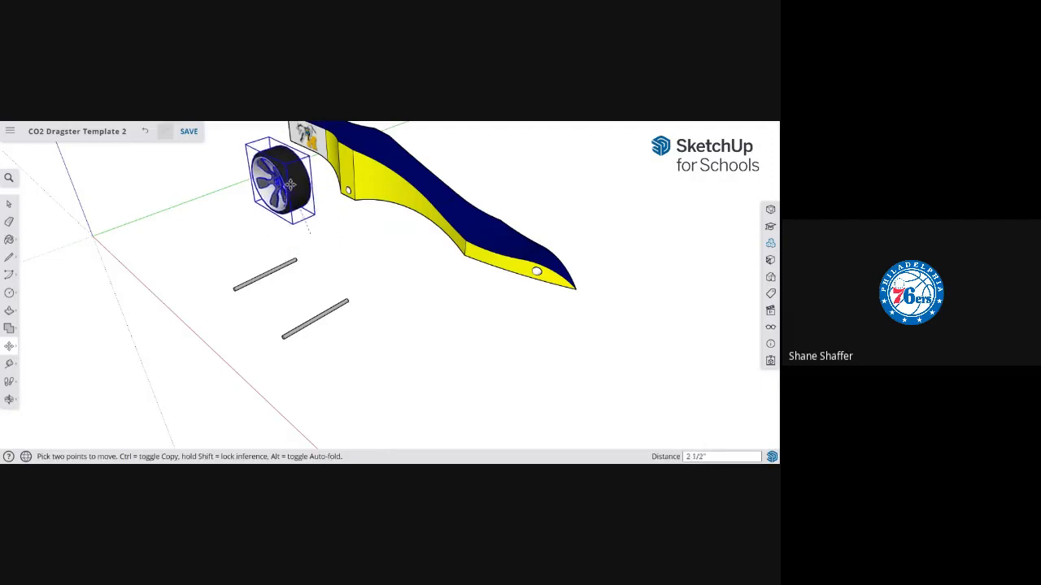
click(258, 179)
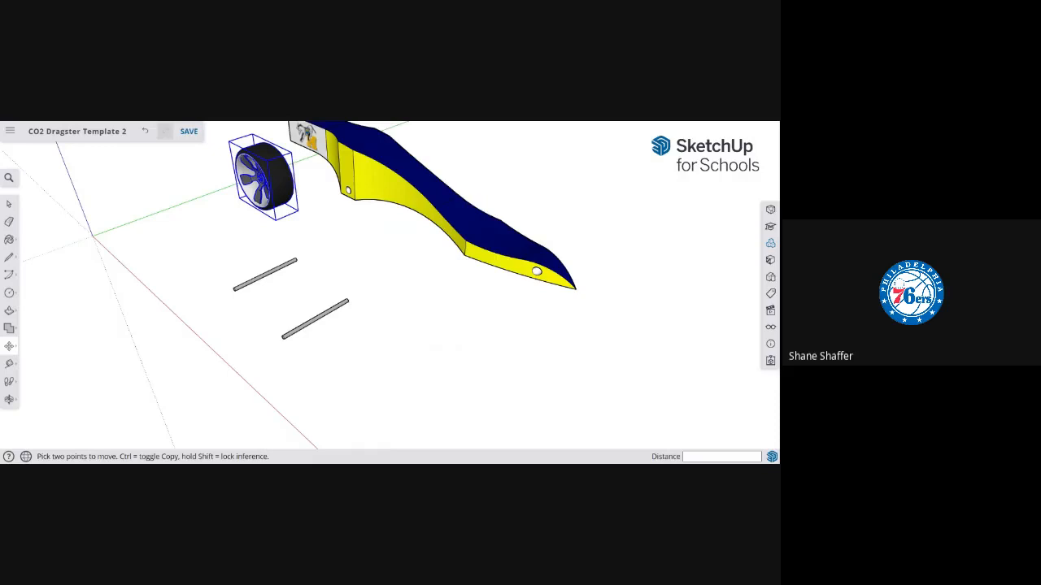
- Copy the wheel about 7 5/16" toward the dragster's nose to make a front wheel
key(ctrl)
click(270, 181)
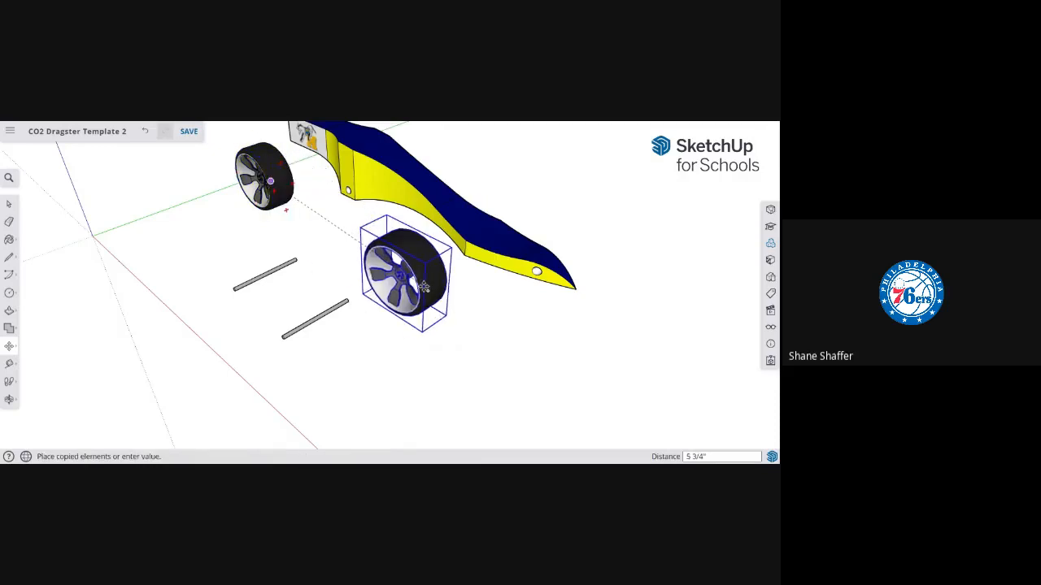
click(468, 325)
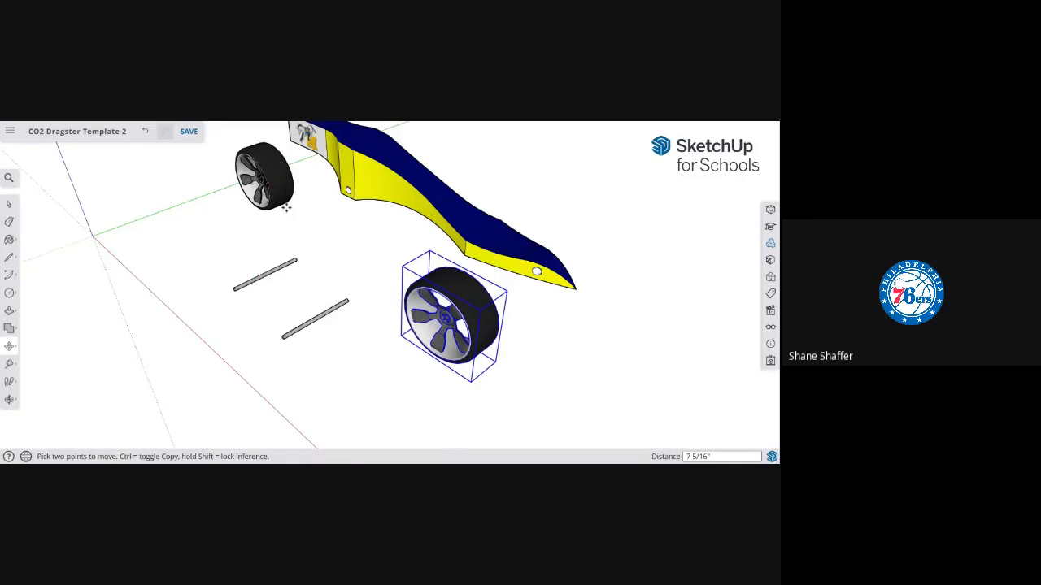
- Thin the copied front wheel with a green-axis Scale factor of about 0.34 and deselect it
key(q)
key(m)
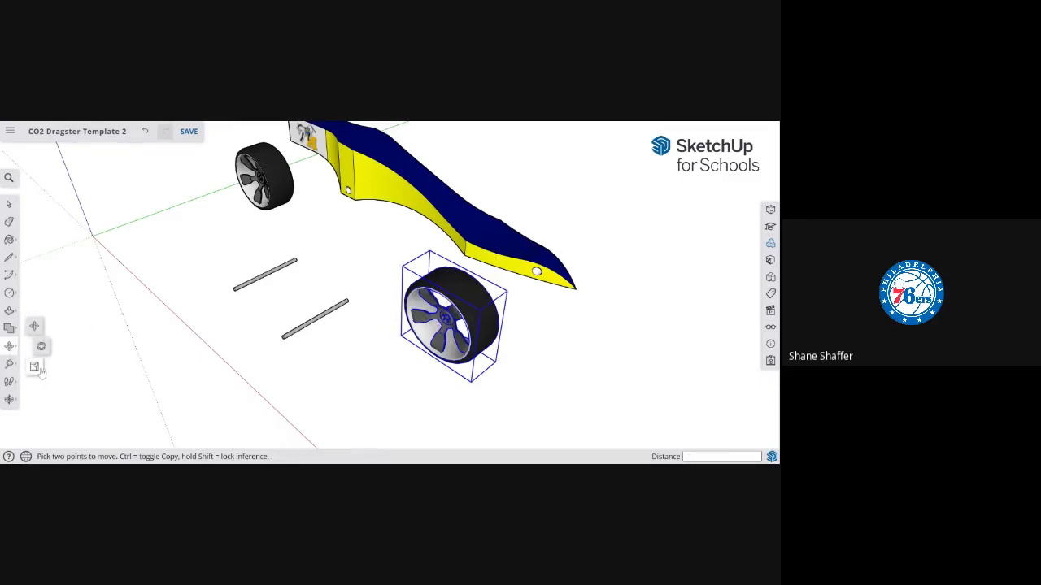
click(39, 368)
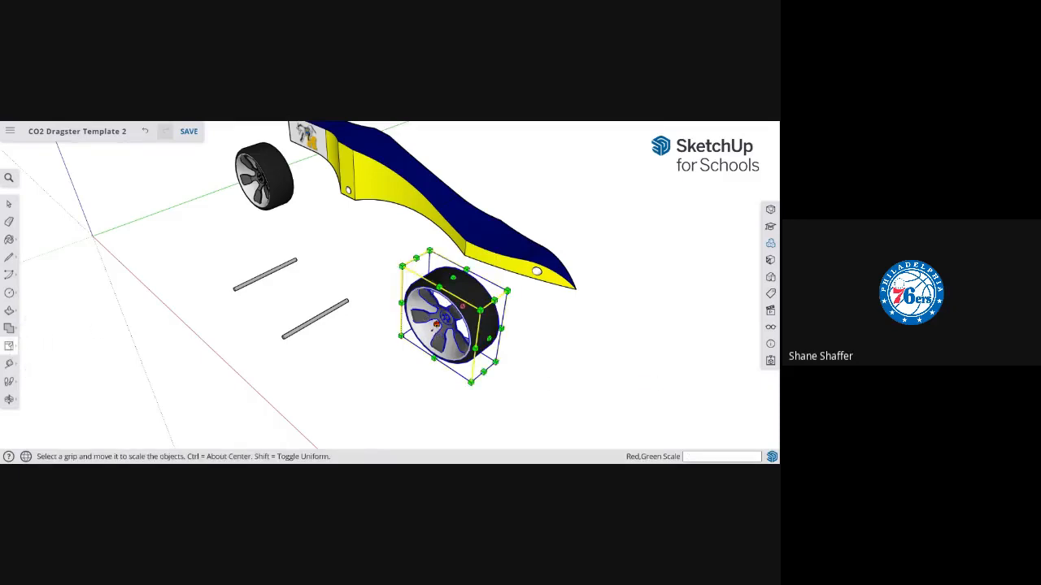
drag(436, 324, 452, 315)
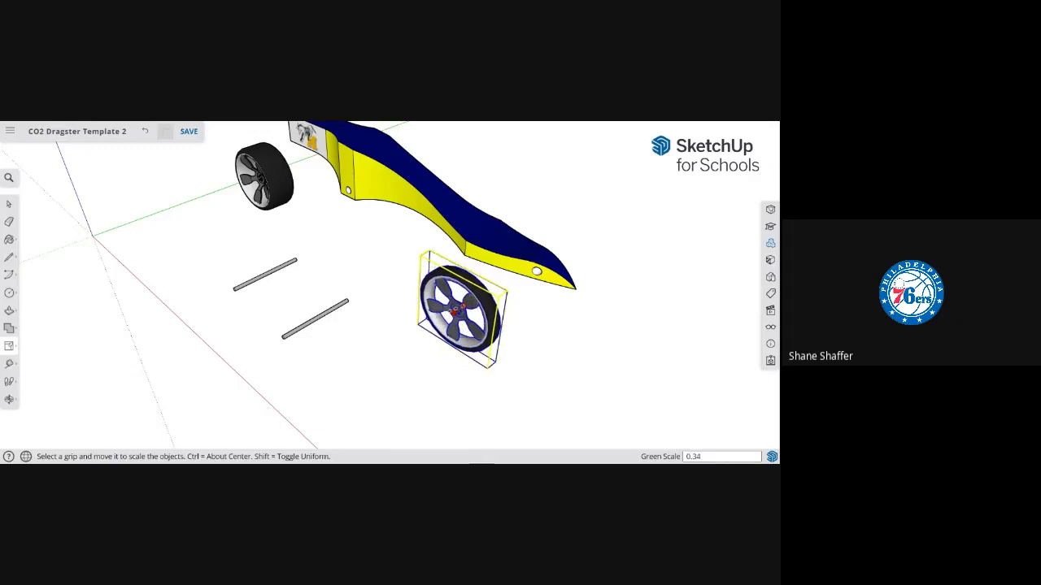
key(m)
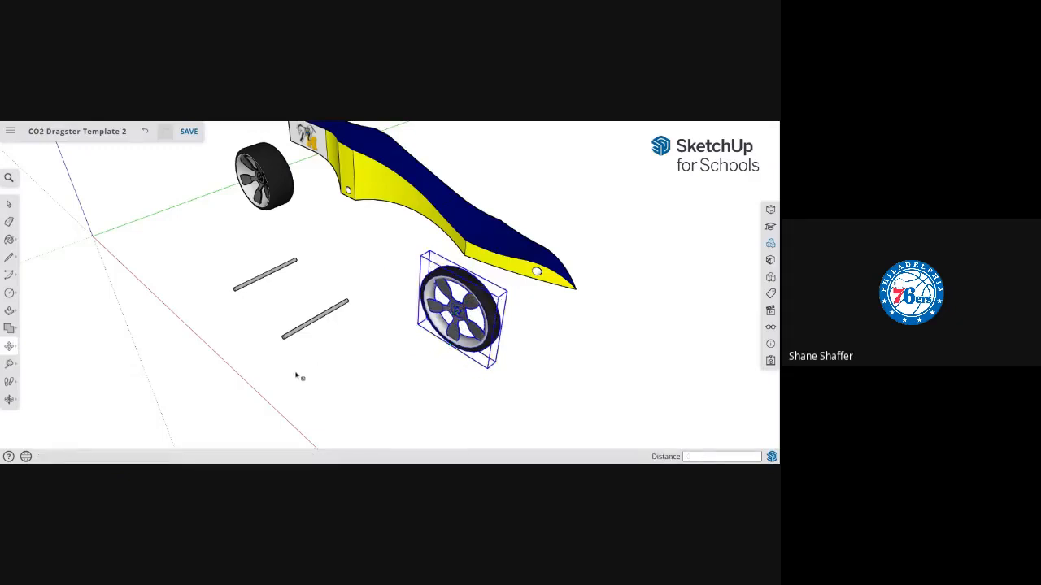
key(space)
click(331, 367)
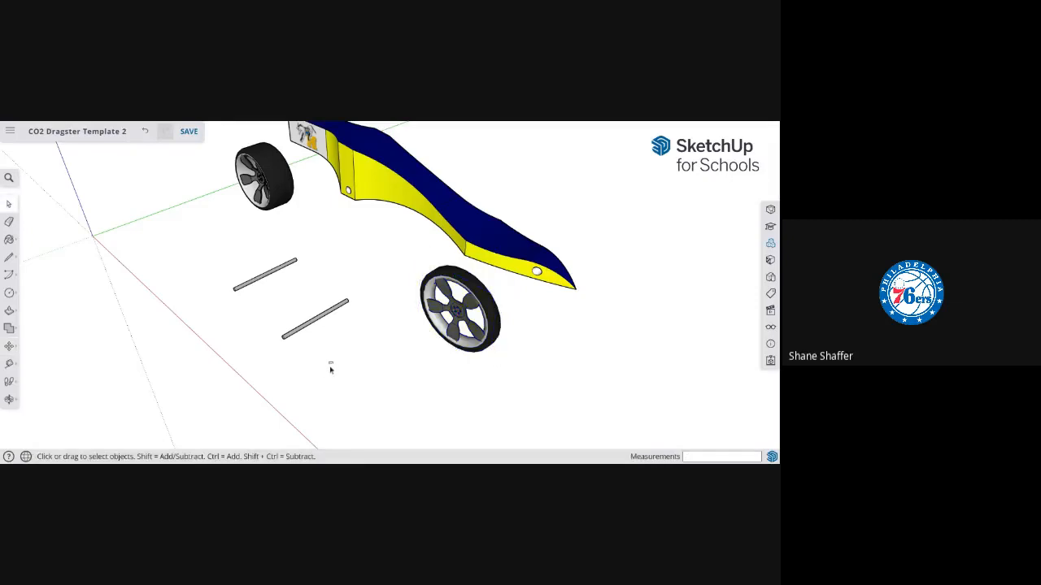
- Select the axle rod nearer the logo end and move it about 2 1/4" toward that end's axle hole
key(h)
drag(323, 366, 302, 400)
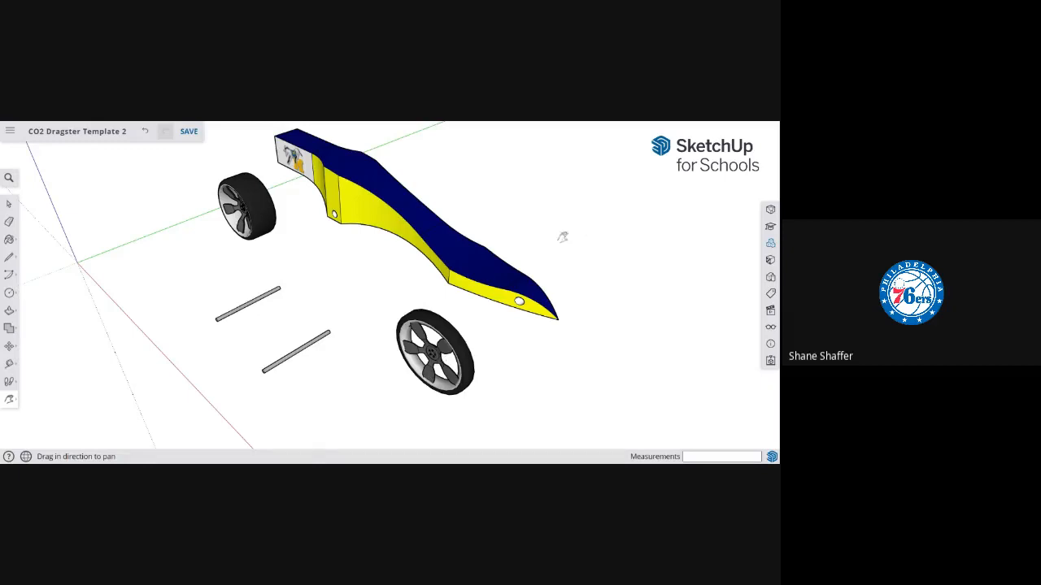
key(space)
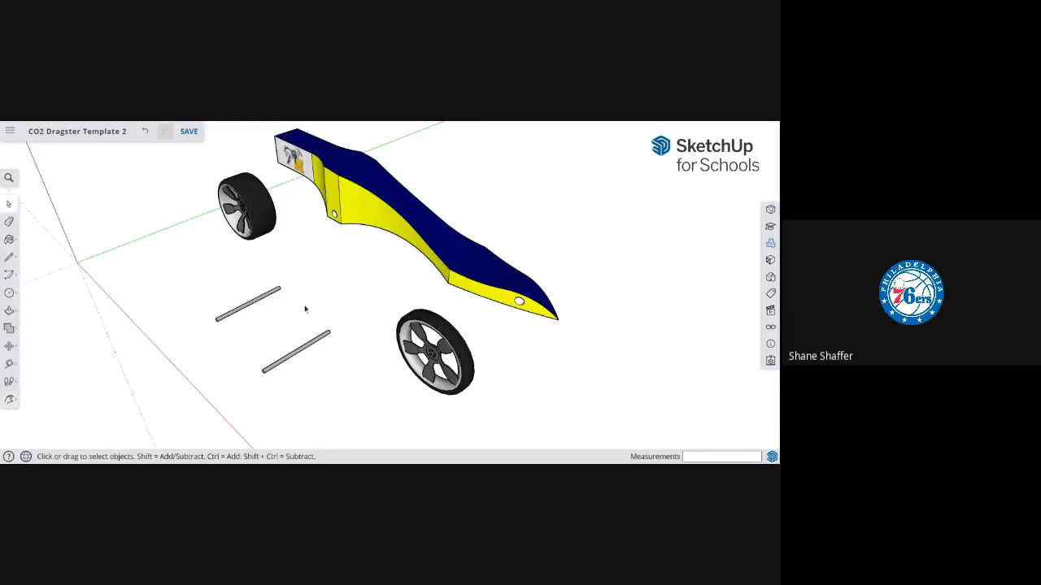
drag(189, 286, 310, 331)
key(m)
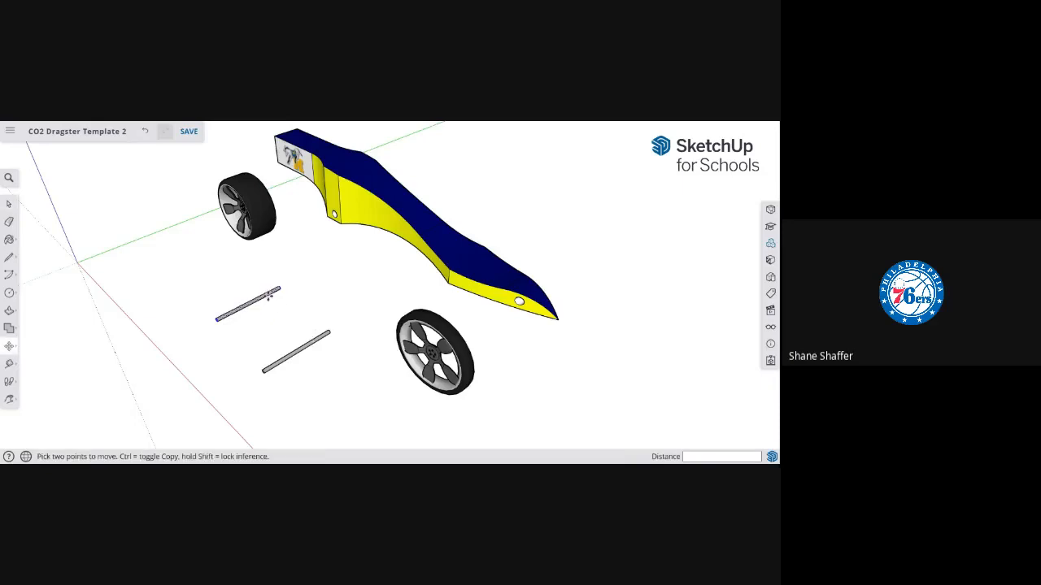
click(274, 295)
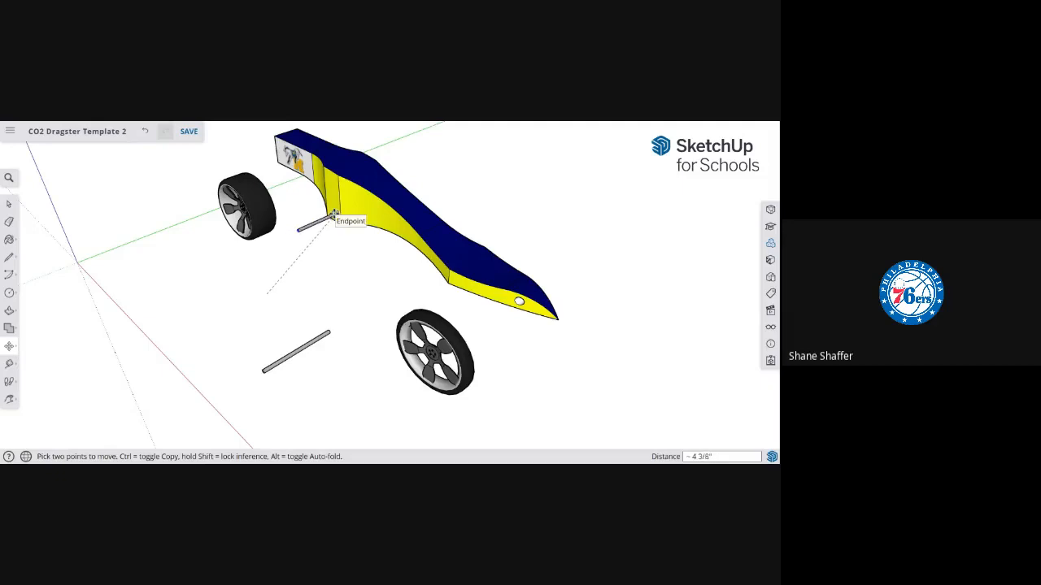
click(323, 249)
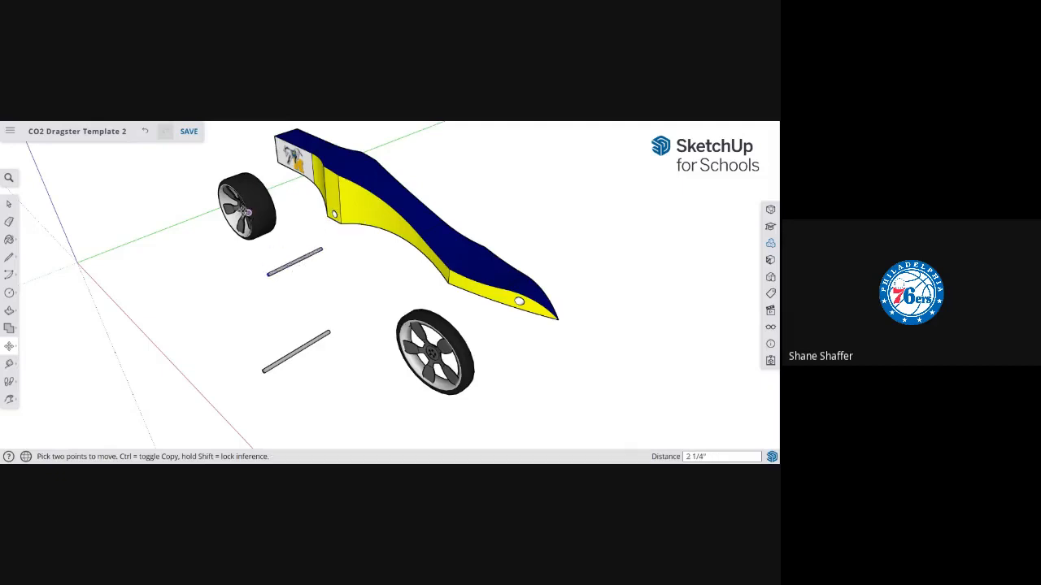